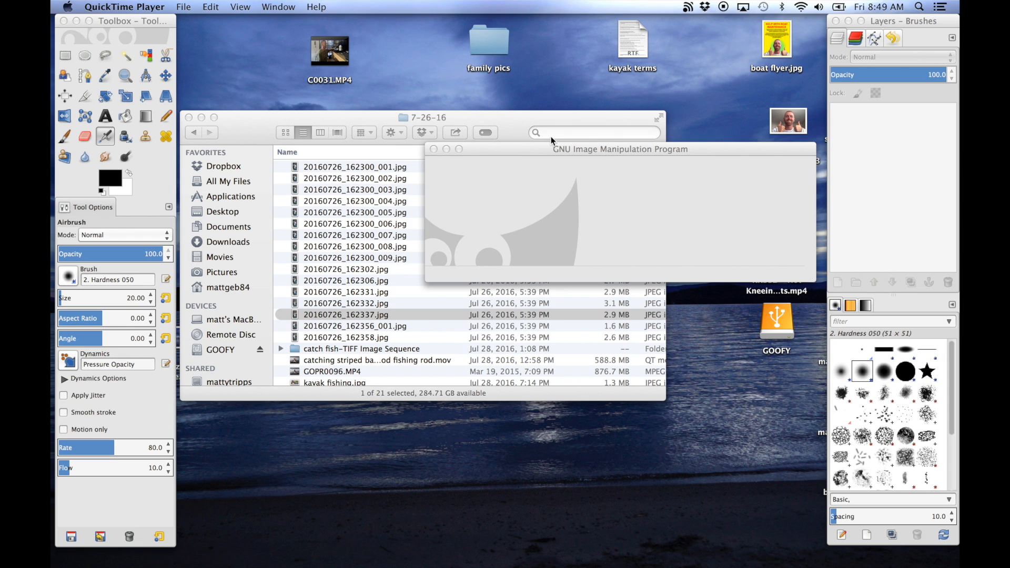
left_click_drag(549, 148, 552, 151)
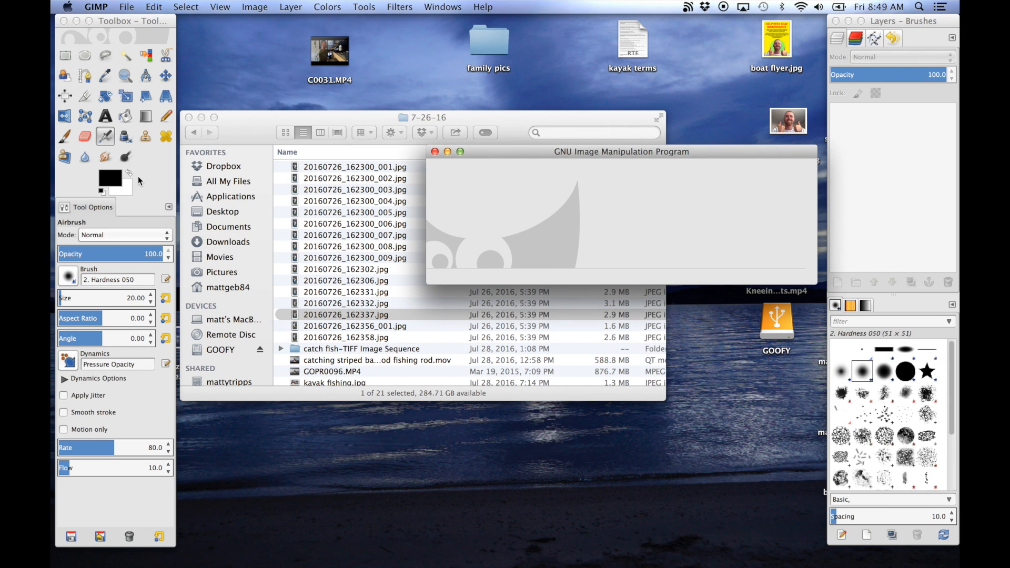
left_click_drag(135, 21, 140, 21)
left_click_drag(933, 20, 934, 21)
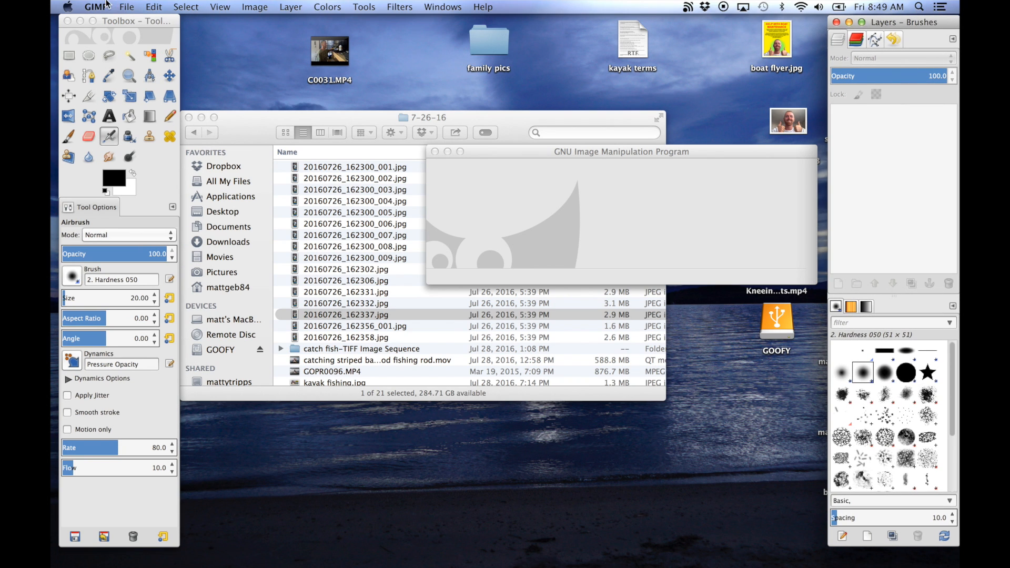
Step: Start a new image and set its size to 1920 px wide by 1080 px high
left_click(125, 6)
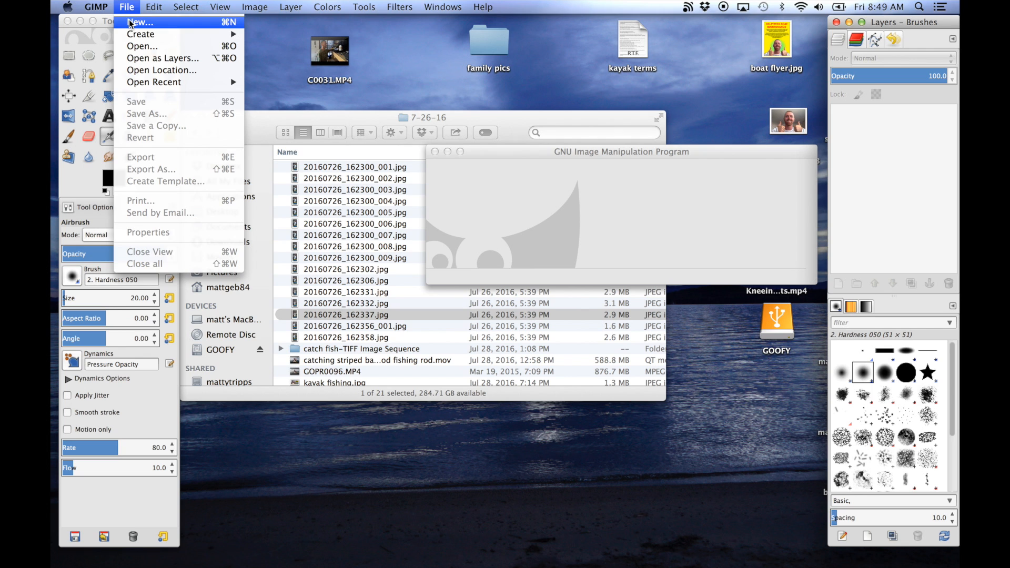
left_click(129, 20)
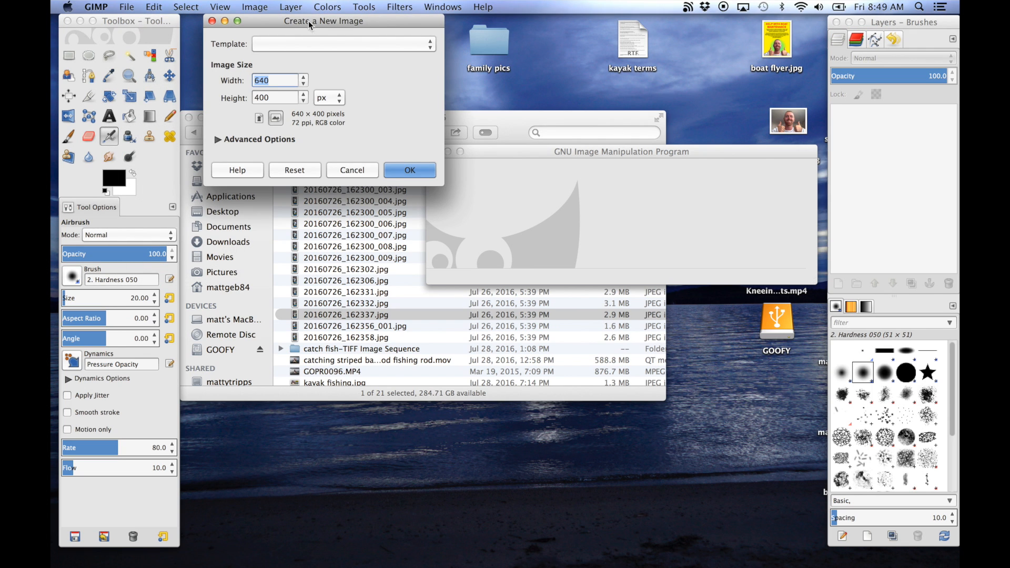
left_click_drag(308, 20, 400, 106)
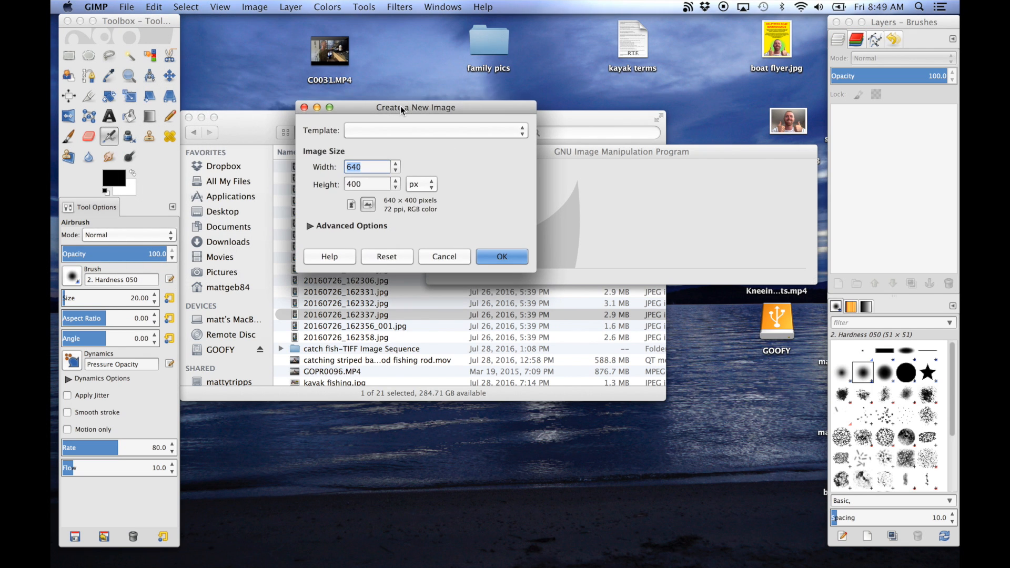
left_click(378, 168)
left_click_drag(378, 168, 344, 168)
type("1920")
left_click_drag(370, 182, 345, 183)
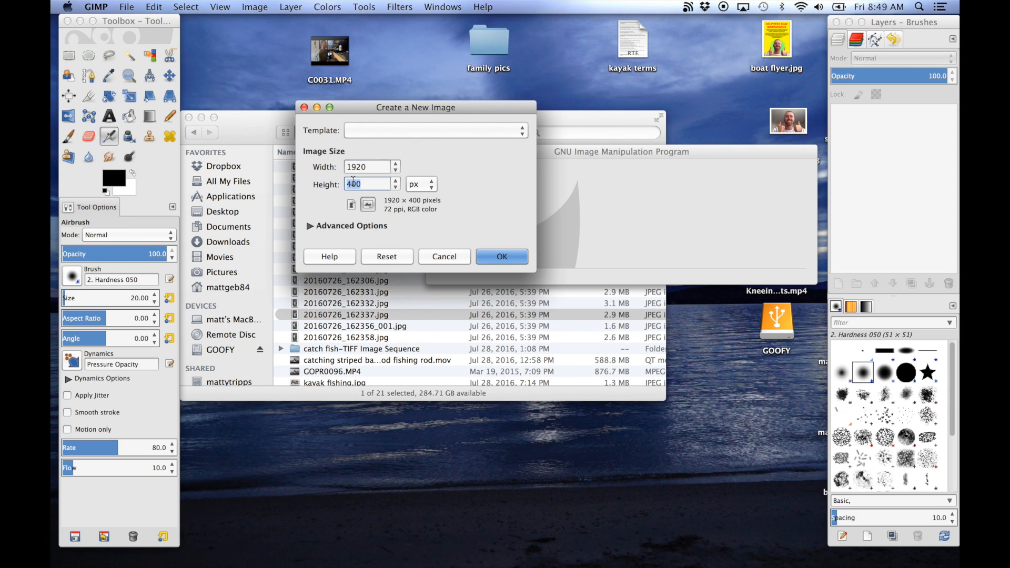
type("108")
Step: Keep Background color as the fill in the advanced options, create the image, and place its window between the side docks
left_click(310, 226)
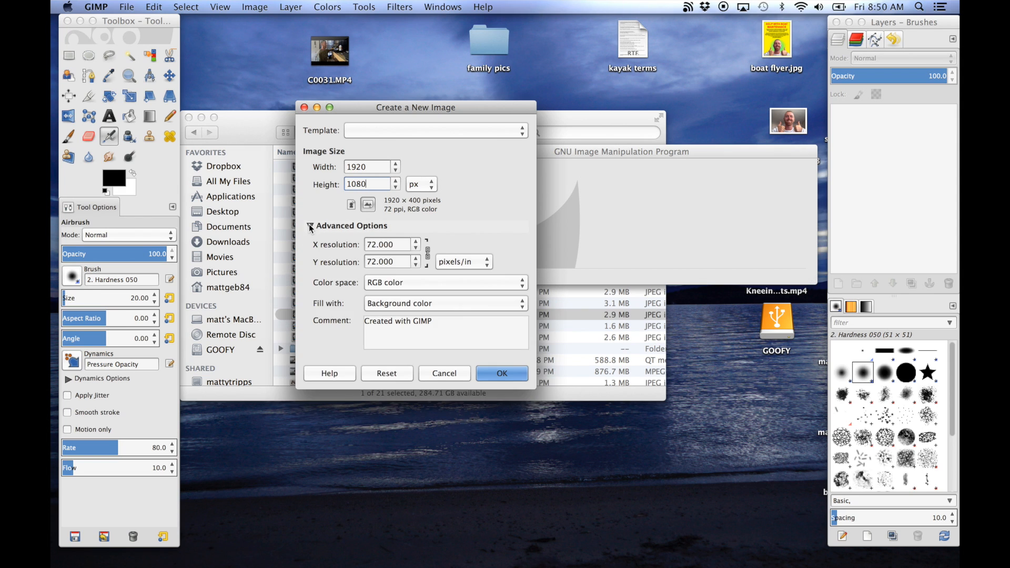
left_click(420, 308)
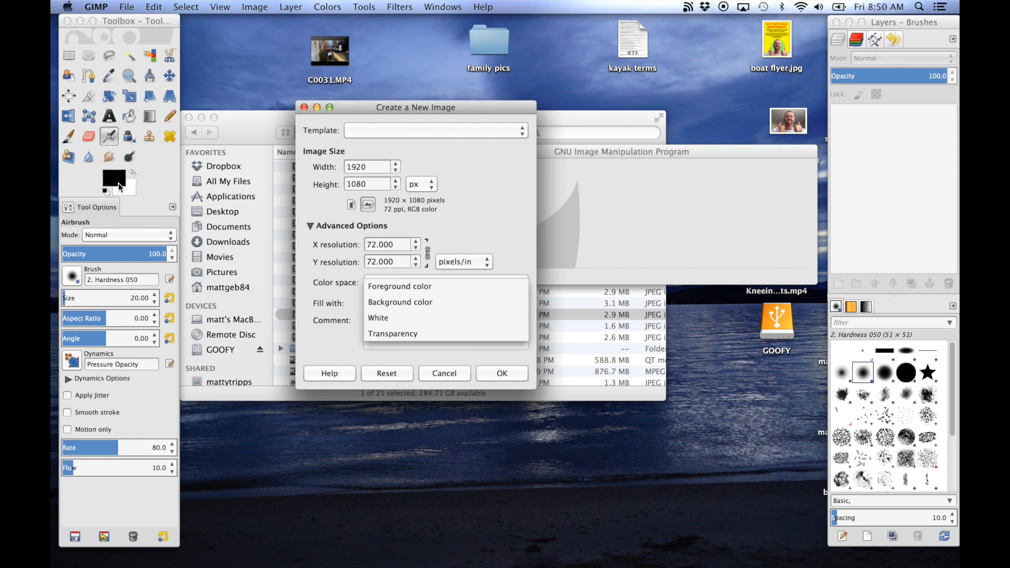
left_click(408, 287)
left_click(406, 303)
left_click(401, 318)
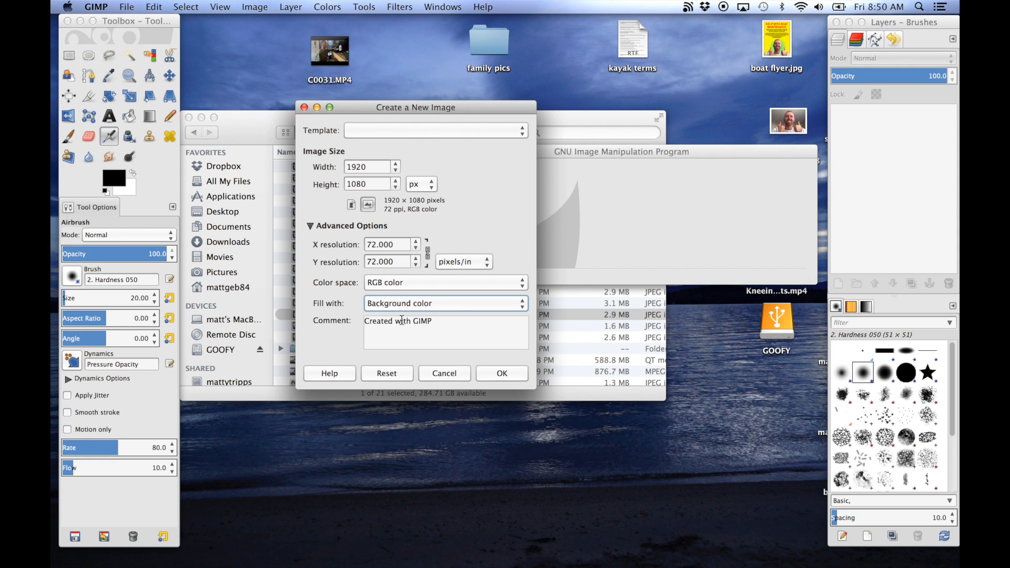
left_click(501, 374)
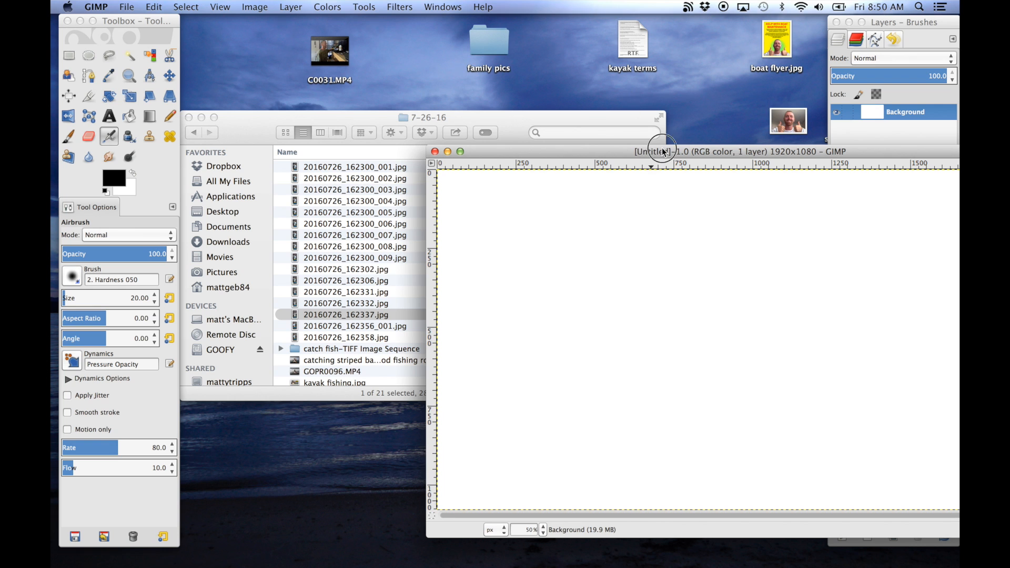
mouse_move(663, 153)
left_mouse_down()
mouse_move(343, 113)
mouse_move(467, 54)
mouse_move(431, 55)
left_mouse_up()
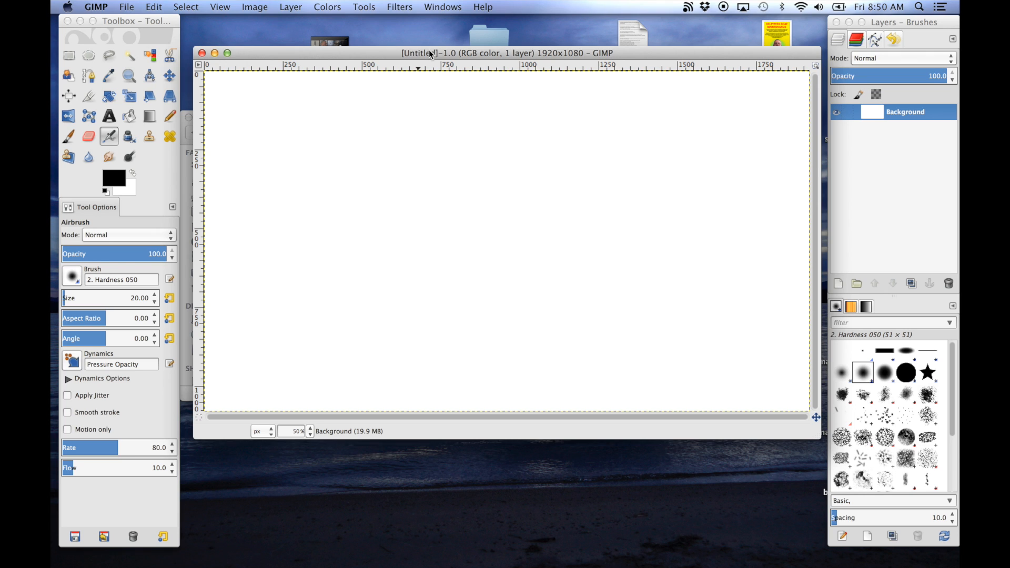
left_click(516, 54)
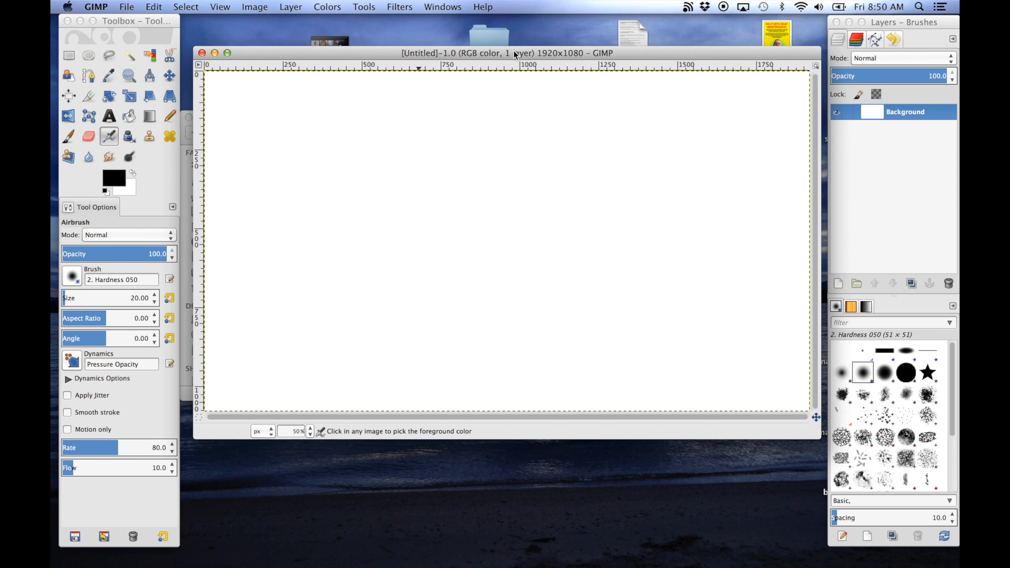
Step: Switch to Finder and preview the photo 20160726_162337.jpg from the 7-26-16 folder, closing the preview when done
key("super+Tab")
left_click(556, 285)
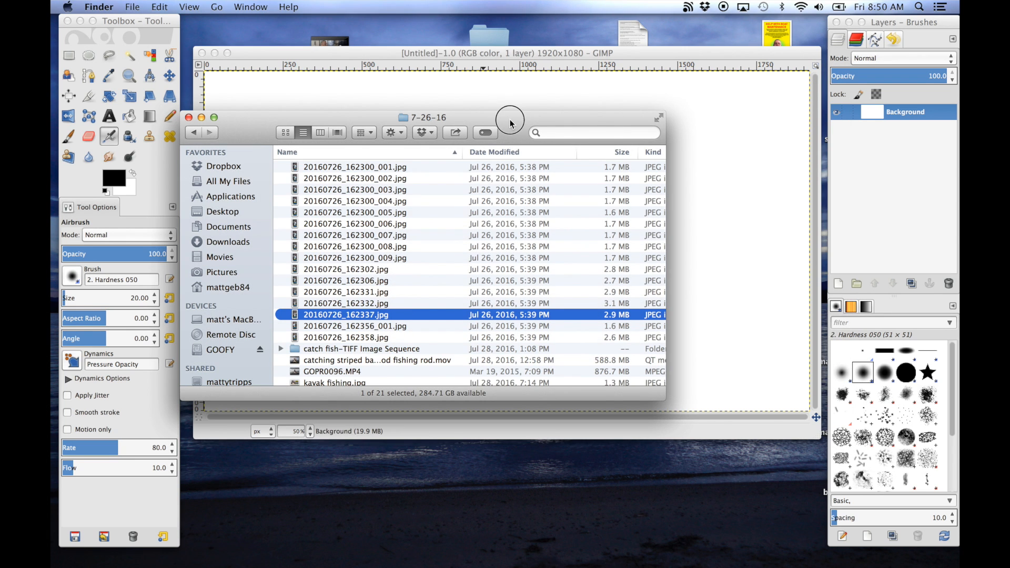
left_click_drag(512, 117, 526, 125)
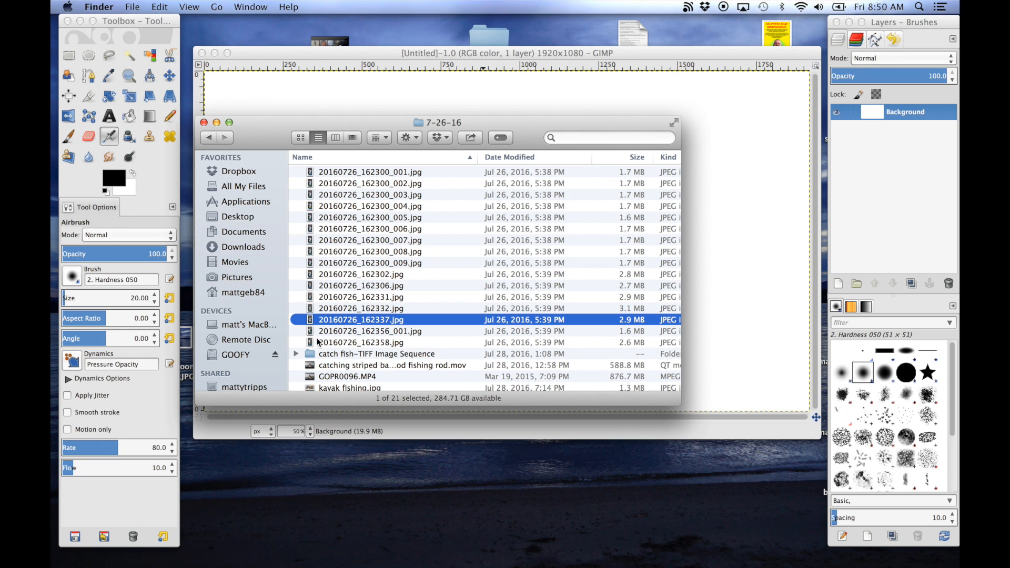
double_click(345, 320)
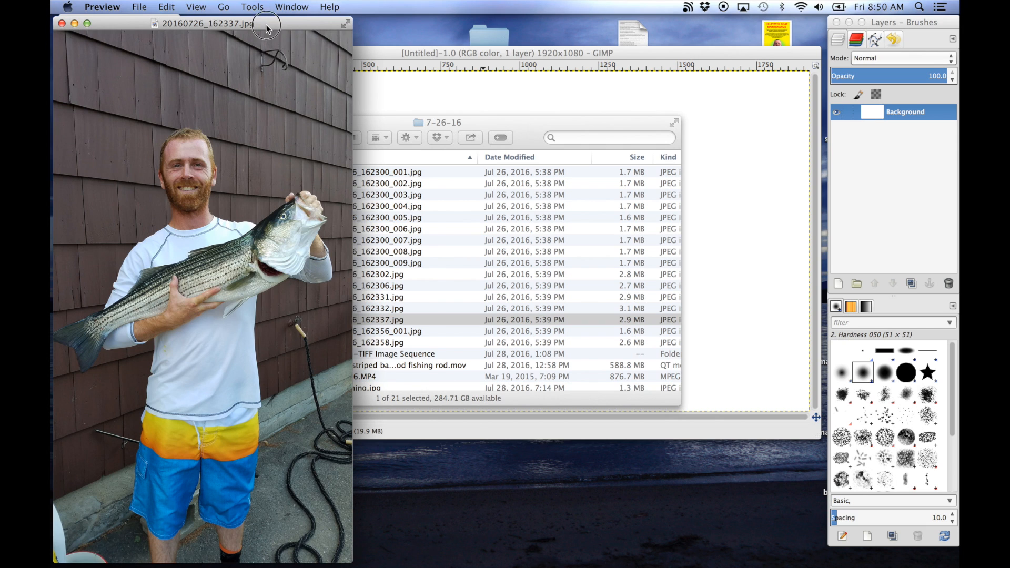
left_click_drag(270, 24, 370, 25)
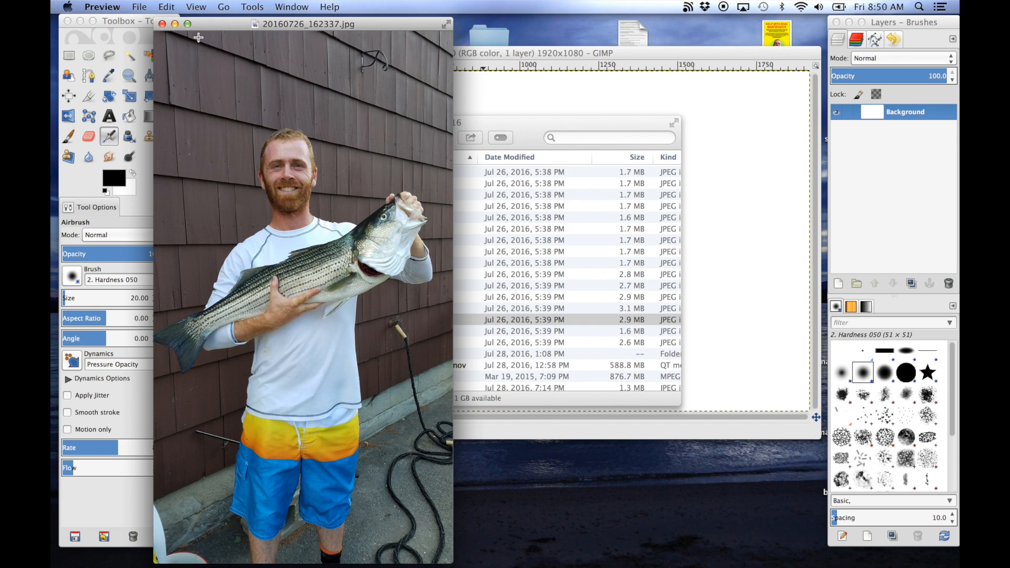
left_click(163, 26)
Step: Open 20160726_162337.jpg with GIMP, rotated into its standard orientation, and enlarge its image window over the blank canvas
left_click(351, 310)
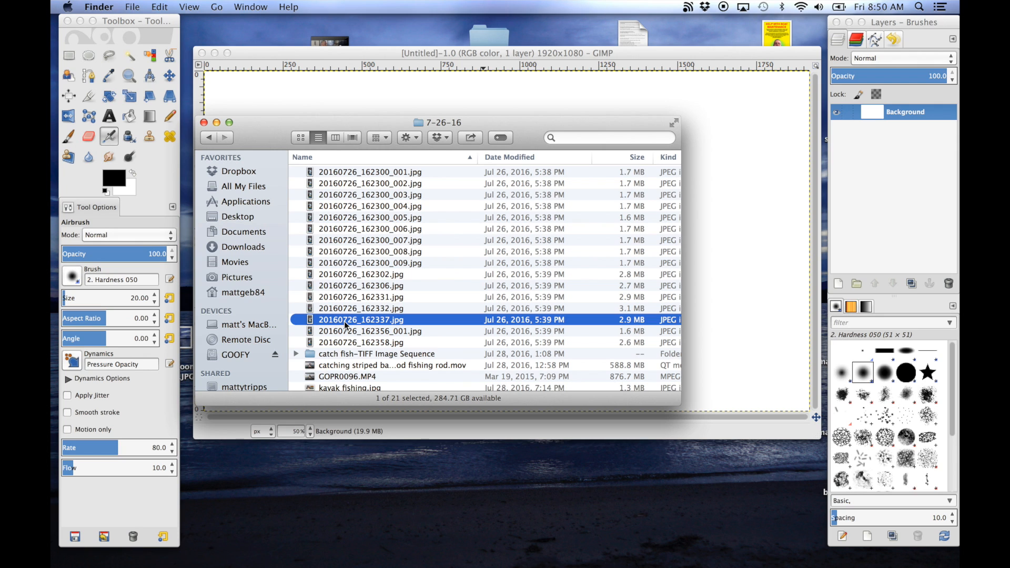
right_click(347, 323)
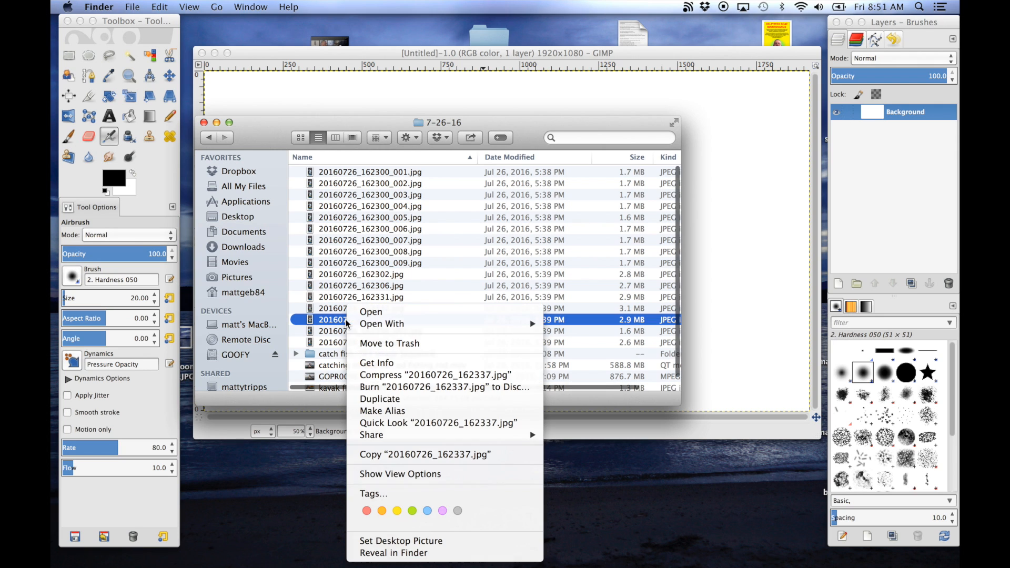
mouse_move(379, 325)
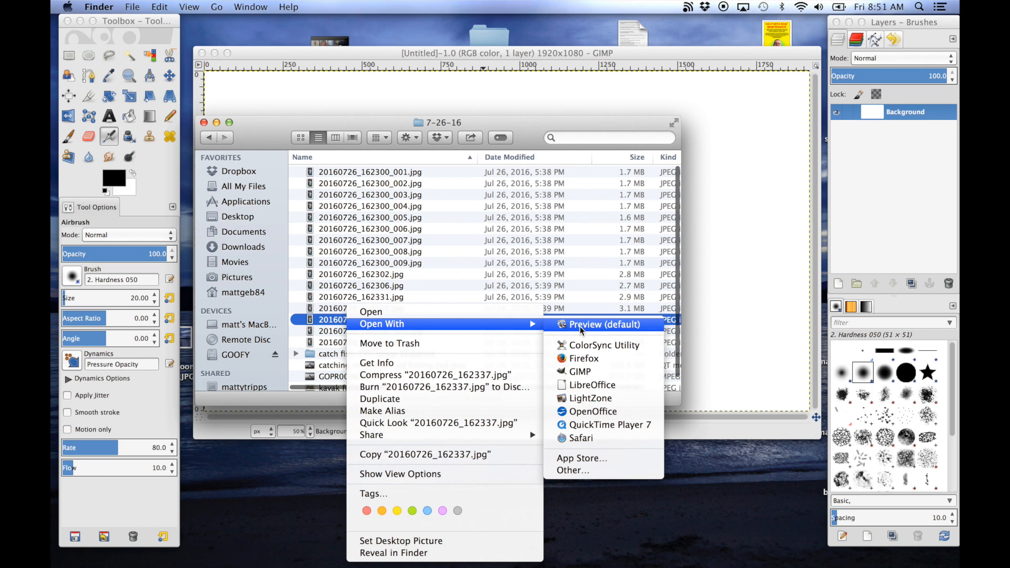
left_click(585, 371)
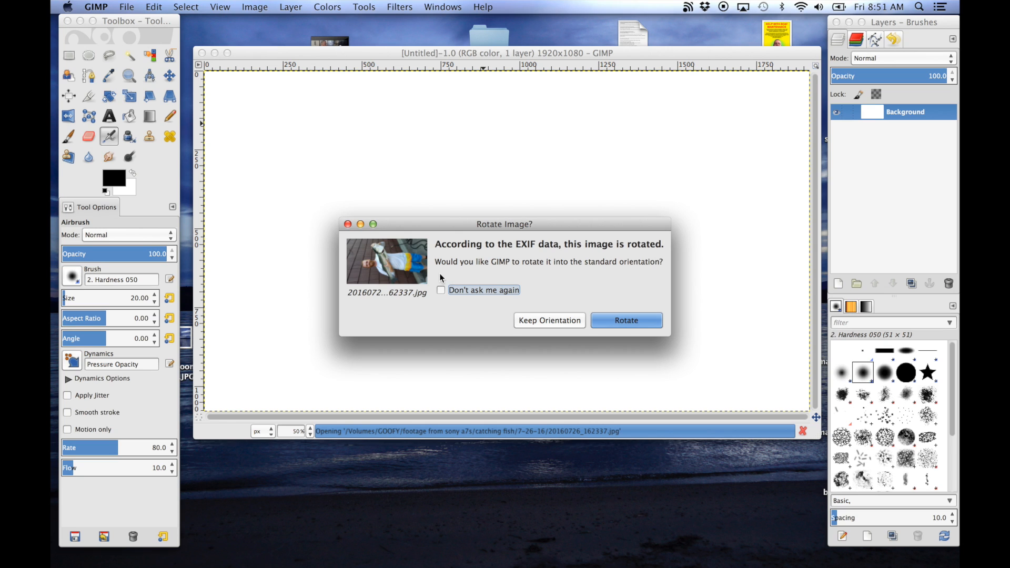
left_click(625, 323)
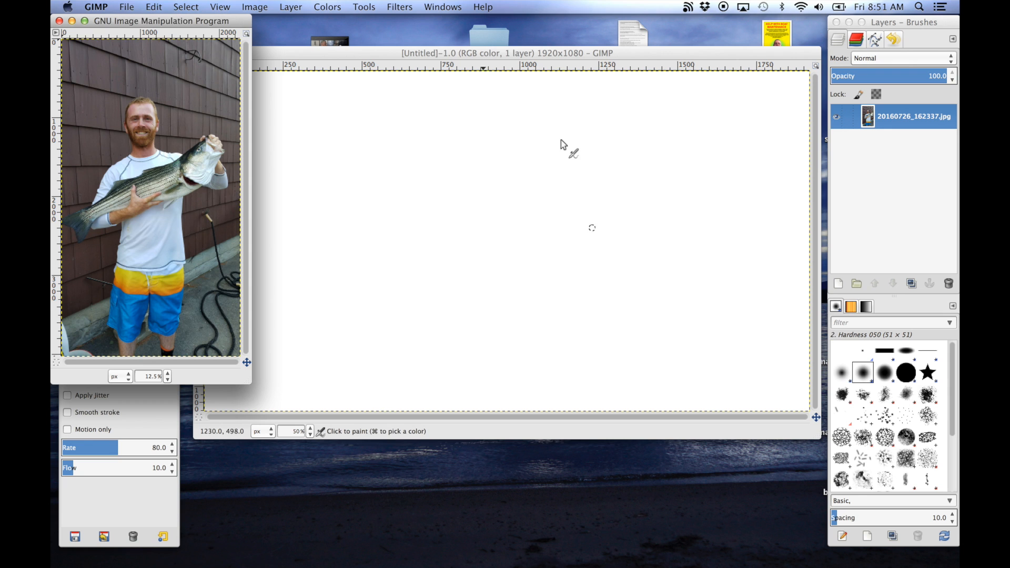
left_click_drag(211, 23, 434, 40)
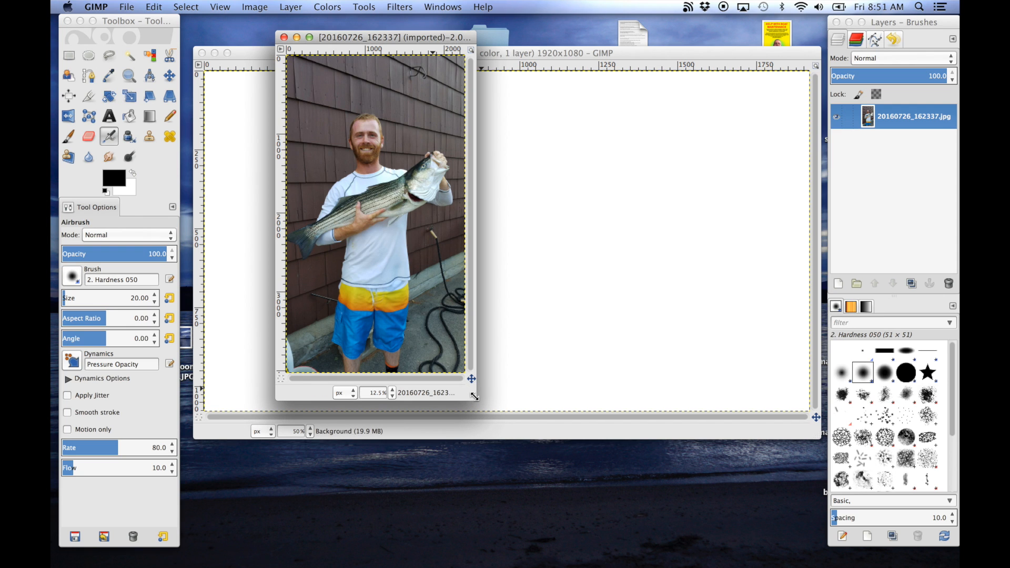
left_click_drag(474, 398, 734, 564)
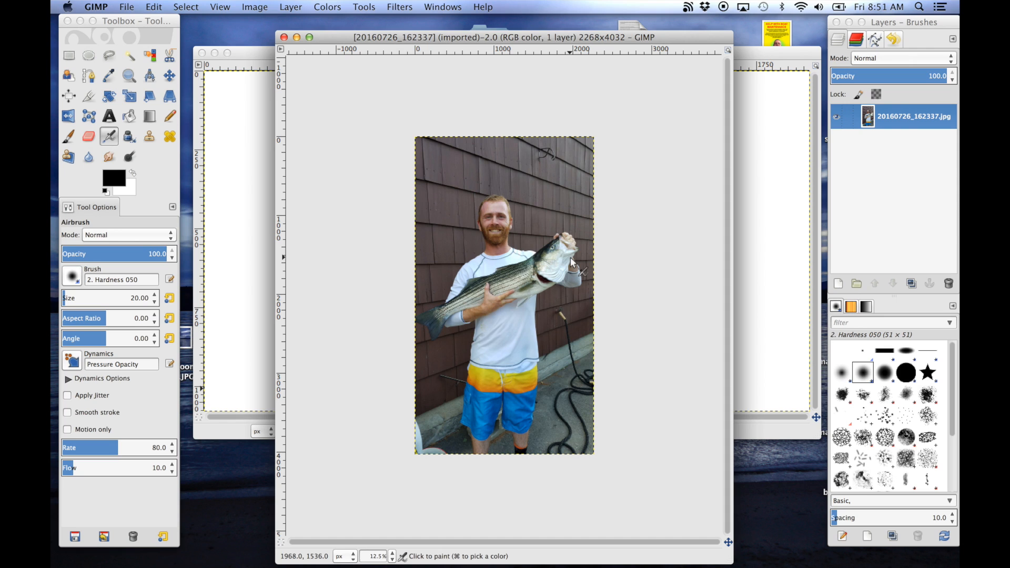
Step: Add an alpha channel to the 20160726_162337.jpg layer
left_click(879, 114)
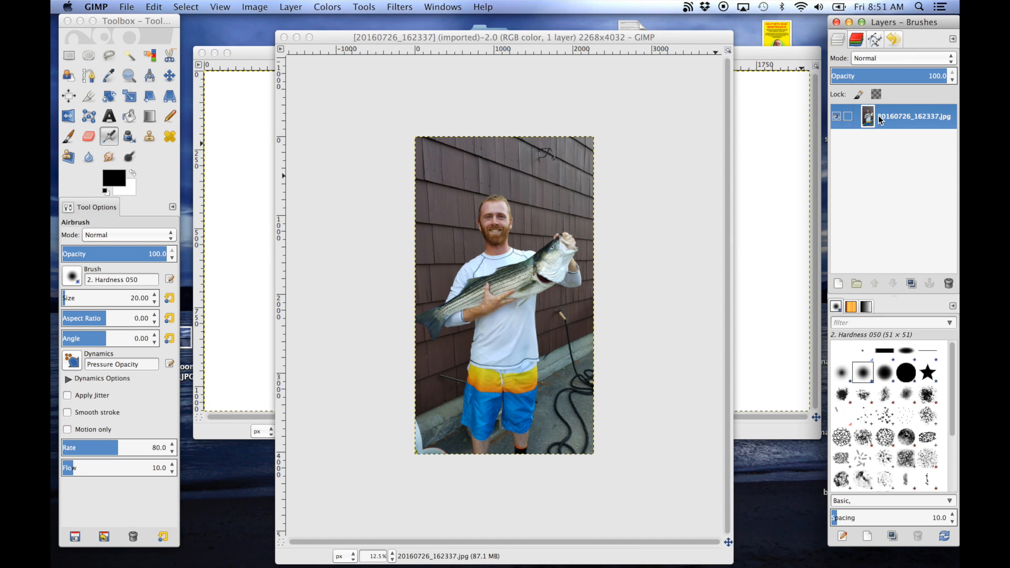
left_click(898, 23)
left_click_drag(897, 23, 892, 27)
left_click(901, 27)
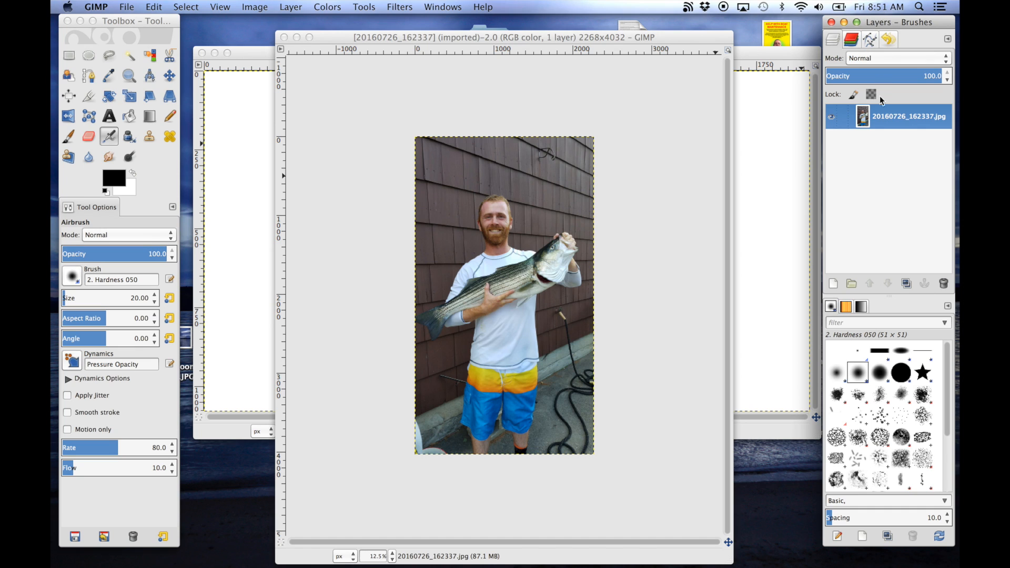
right_click(874, 120)
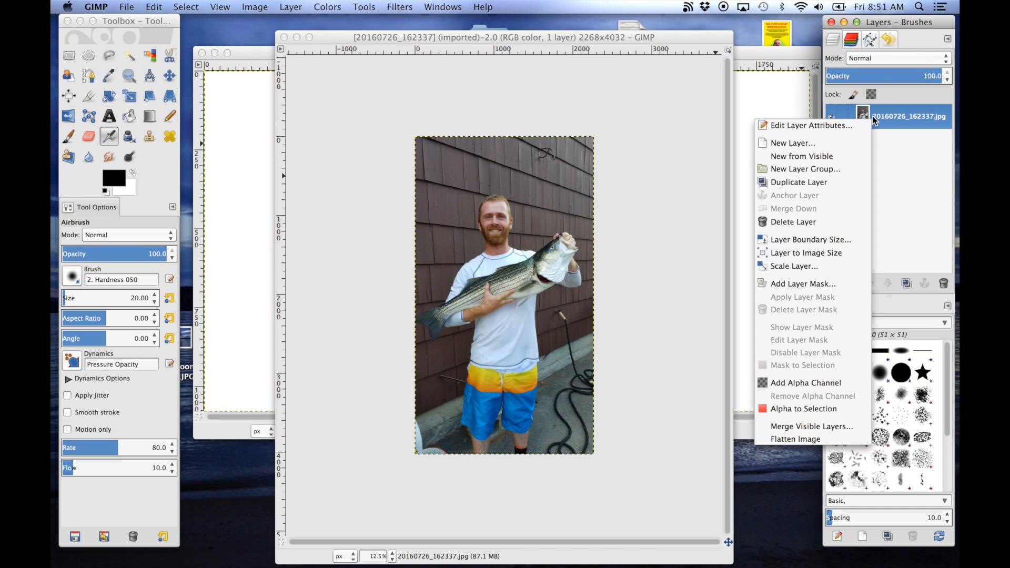
left_click(810, 389)
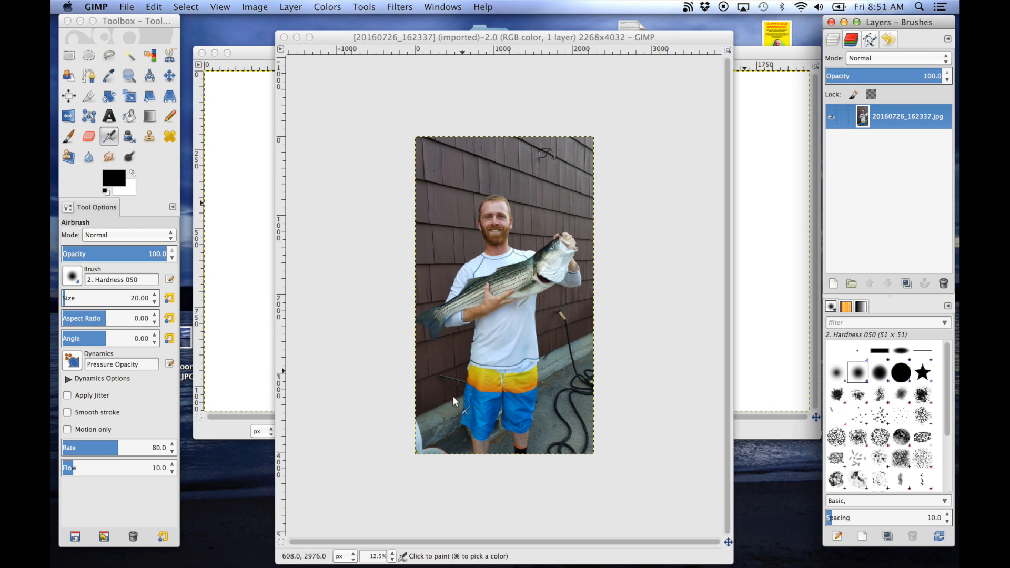
Step: Zoom the photo to 200% and examine the man's outline along the fish, sleeve, shirt edge and shorts
left_click(390, 556)
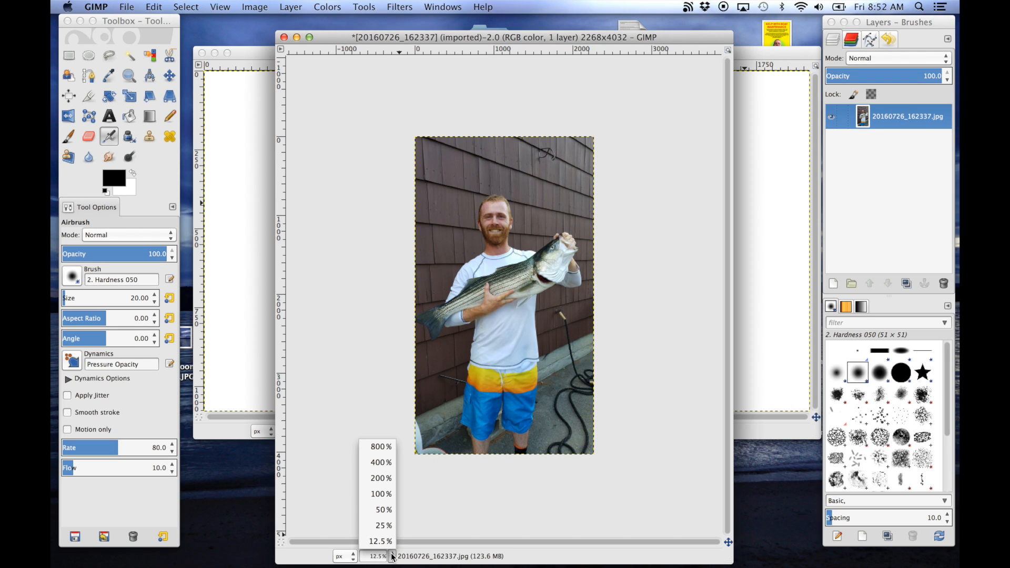
left_click(383, 479)
key("m")
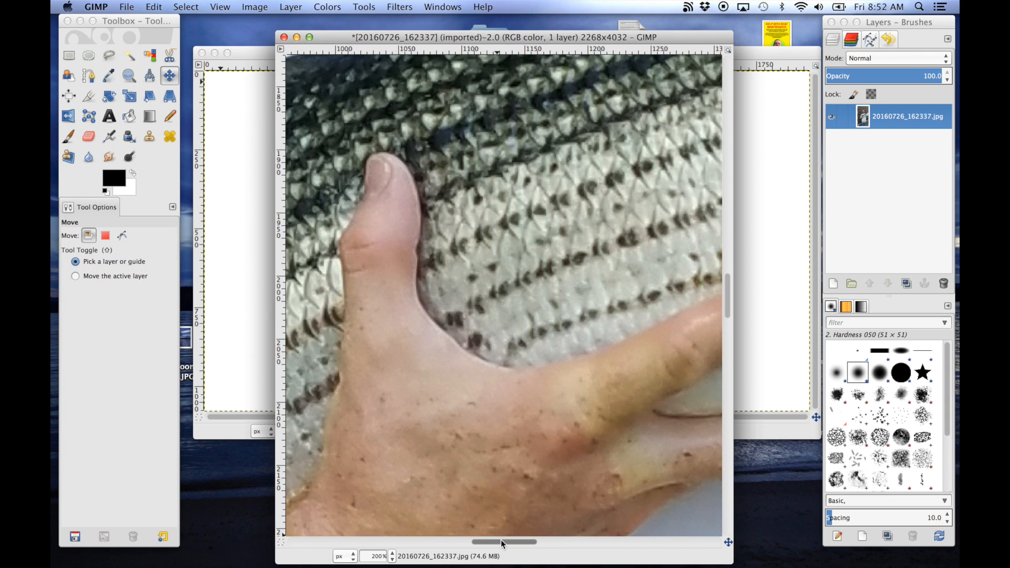
left_click_drag(501, 540, 473, 542)
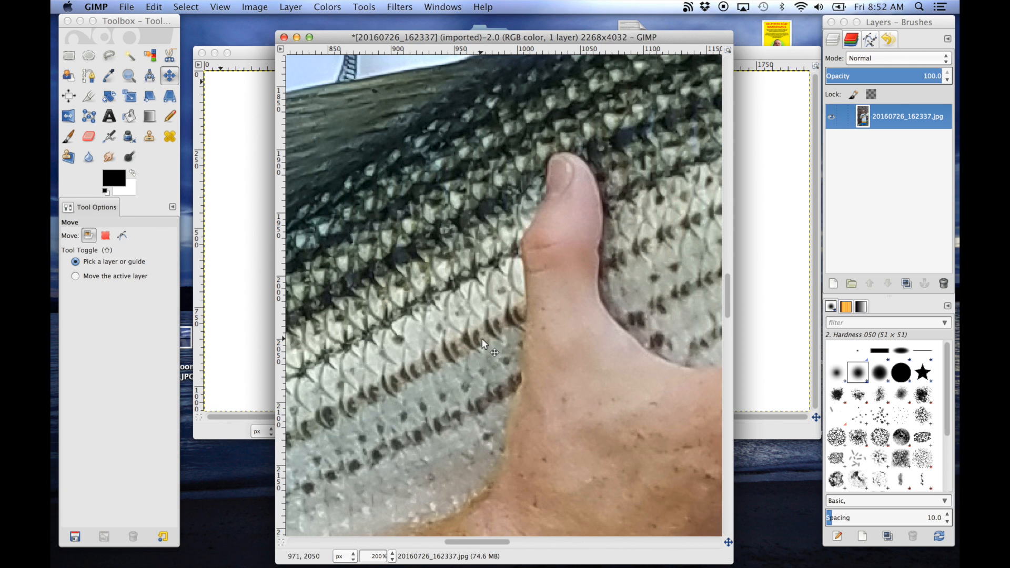
scroll(482, 339, "down", 10)
scroll(482, 339, "left", 15)
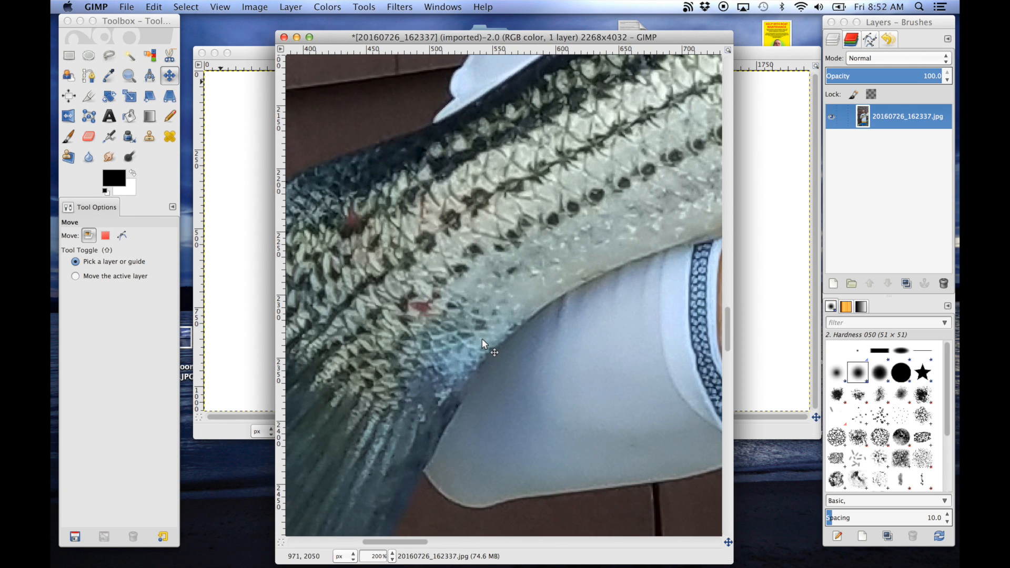
scroll(482, 339, "down", 5)
scroll(482, 338, "right", 12)
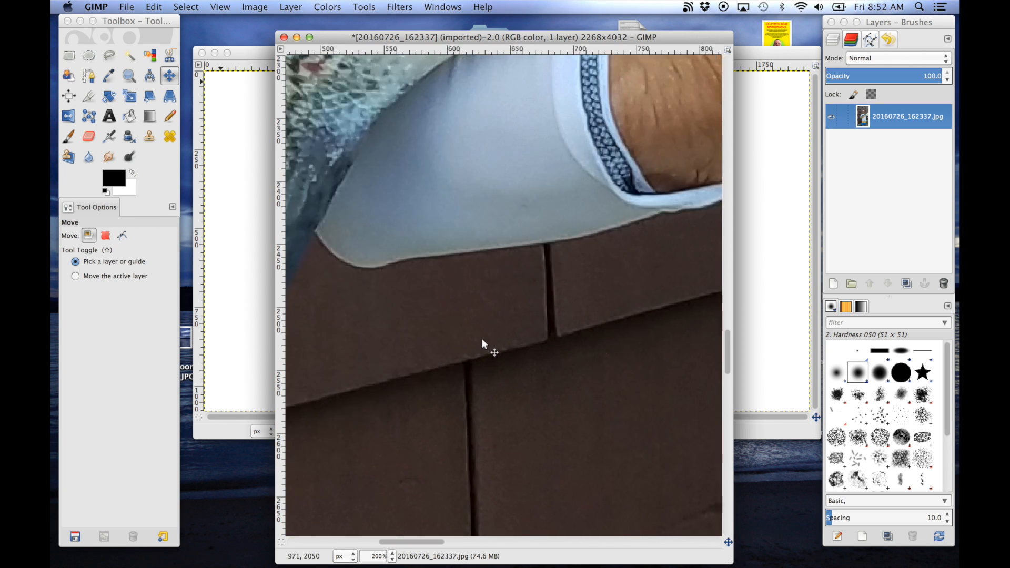
scroll(482, 339, "down", 6)
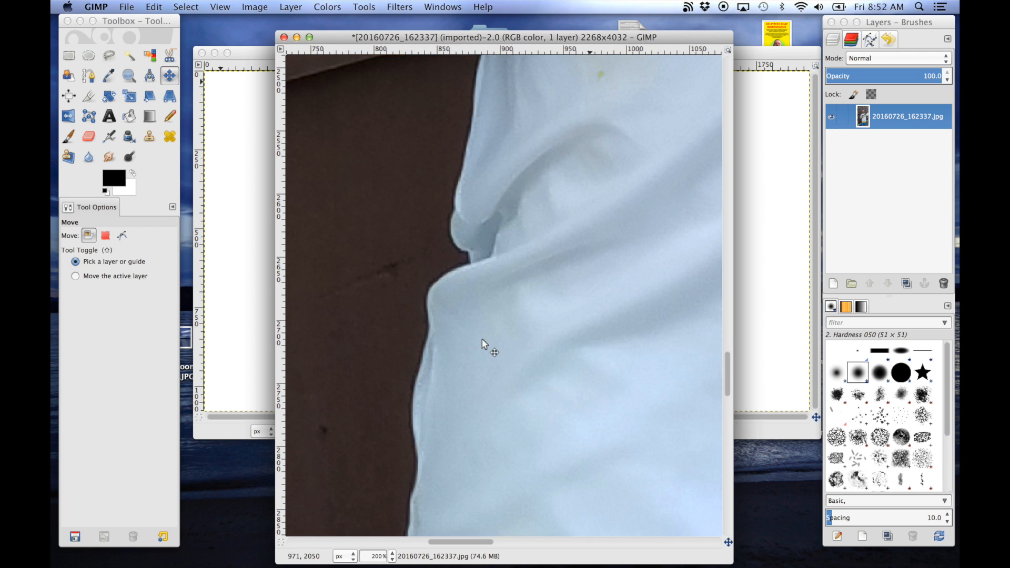
scroll(482, 340, "down", 6)
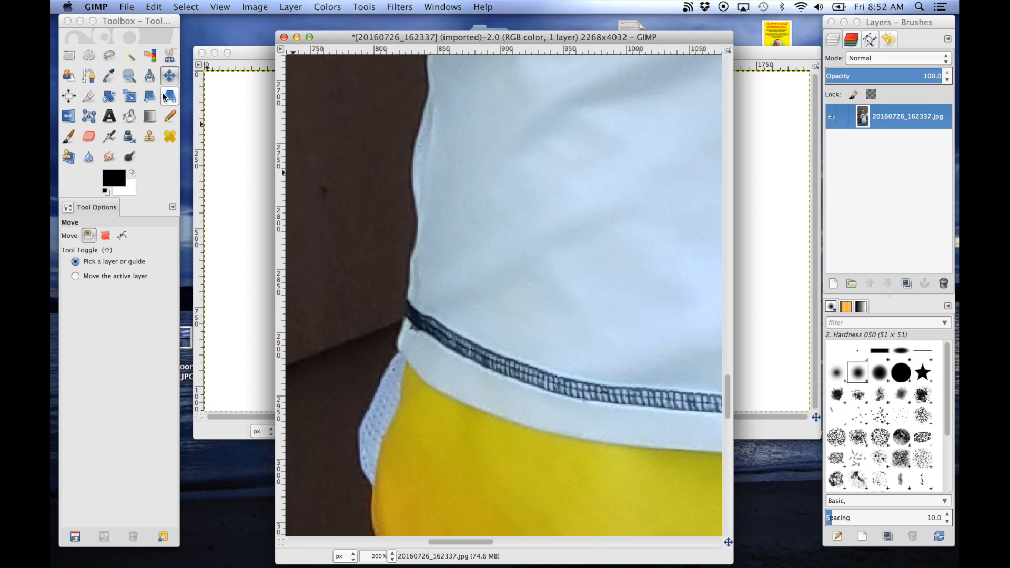
left_click(117, 21)
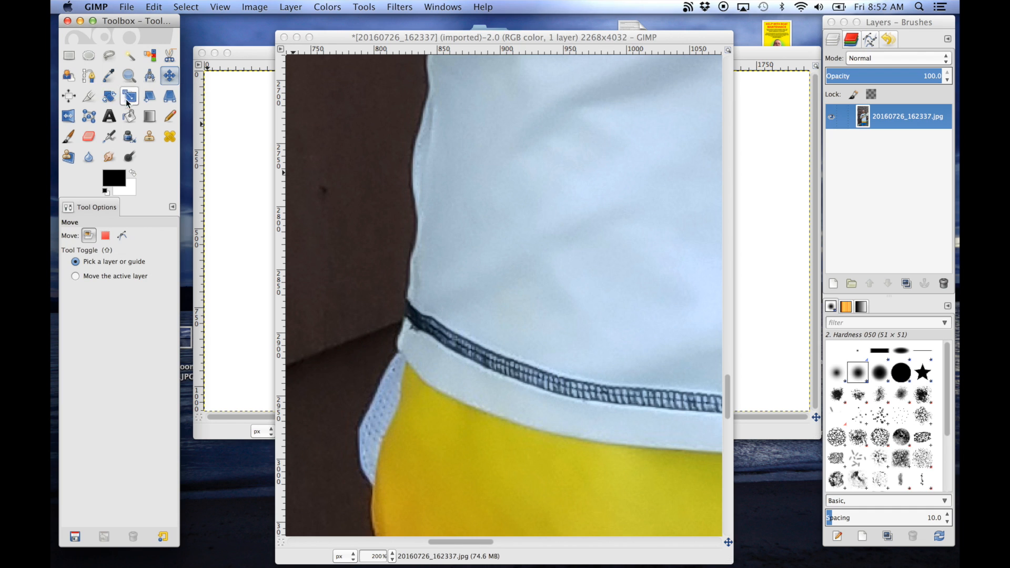
Step: Start a path with the Paths tool on the white mesh beside the yellow shorts, tracing up to the shirt hem
left_click(90, 80)
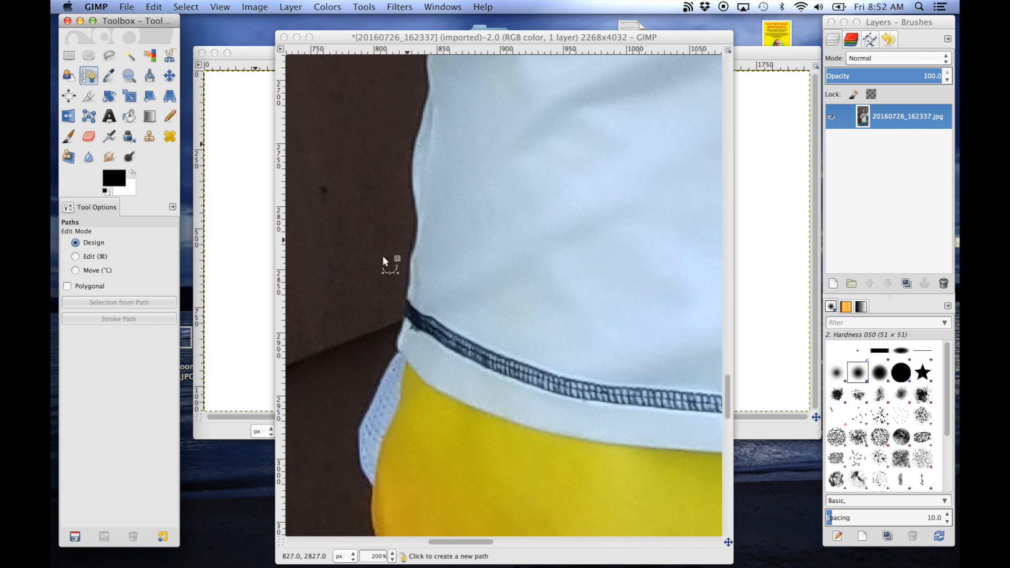
left_click(372, 402)
left_click_drag(371, 402, 384, 373)
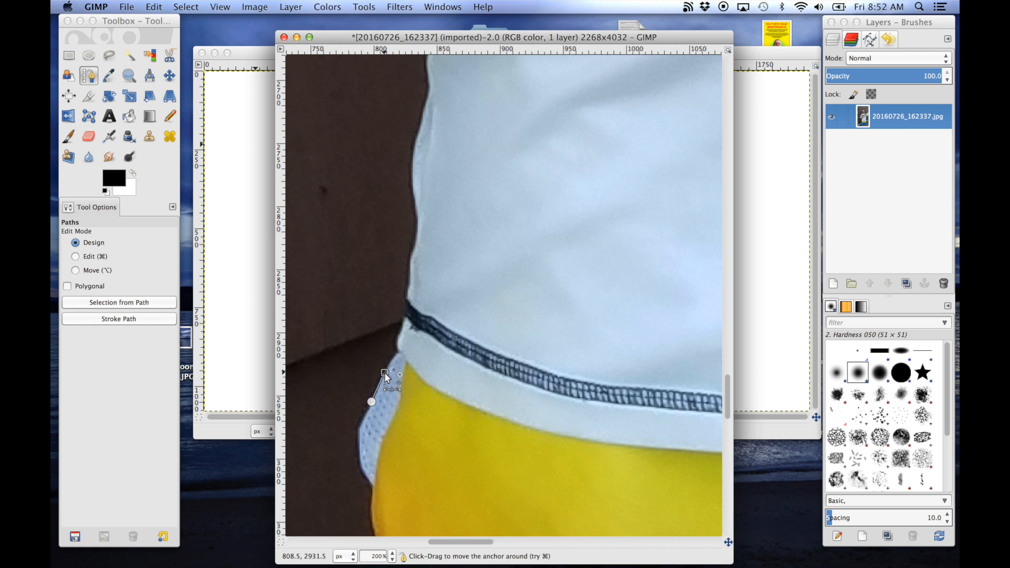
left_click(397, 339)
left_click(403, 322)
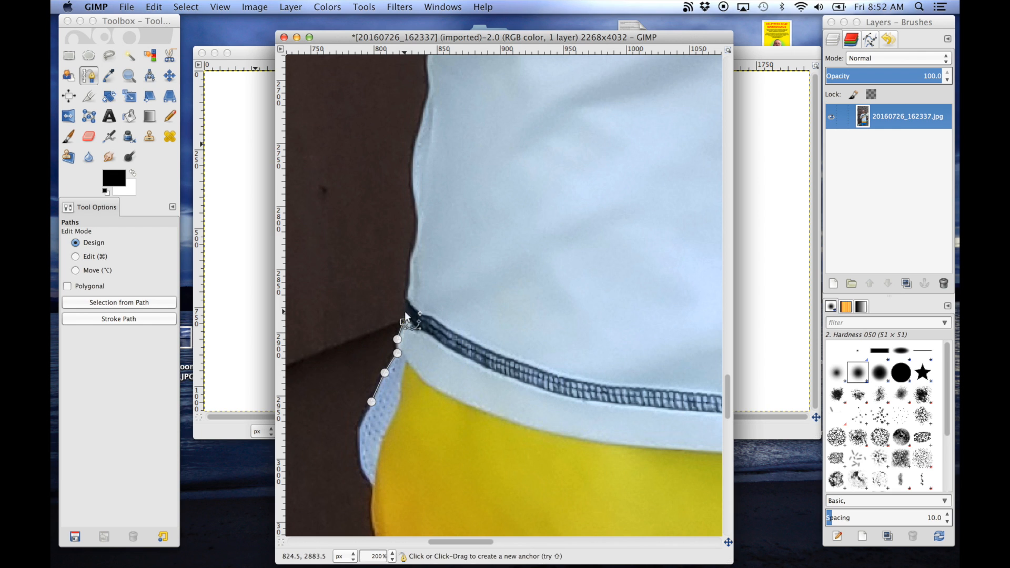
Step: Extend the path with closely spaced anchors up the shirt's side edge, from the dark hem stitching along its contour
left_click(405, 293)
left_click(406, 277)
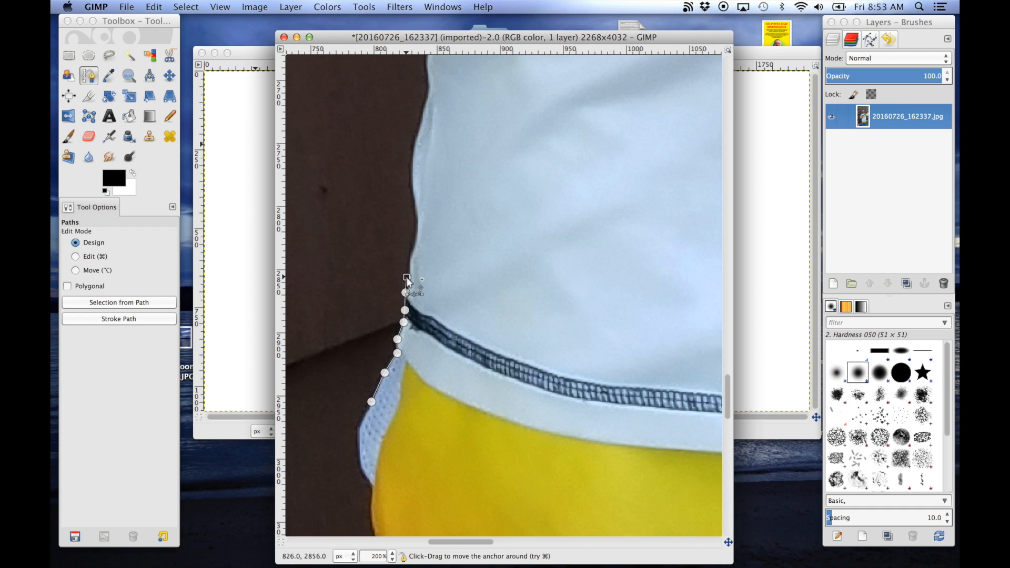
left_click(410, 255)
left_click(415, 239)
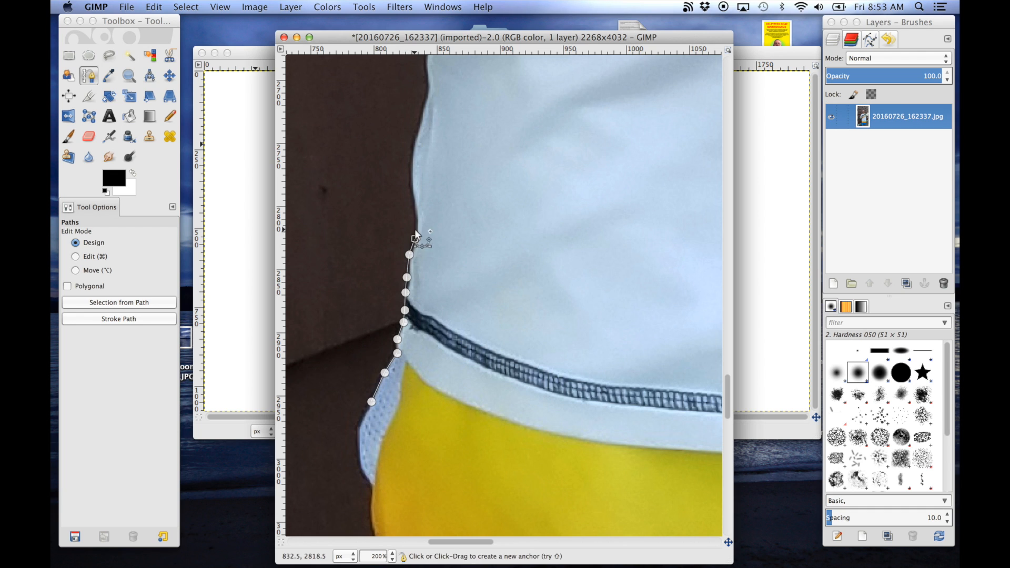
left_click(415, 215)
left_click(412, 186)
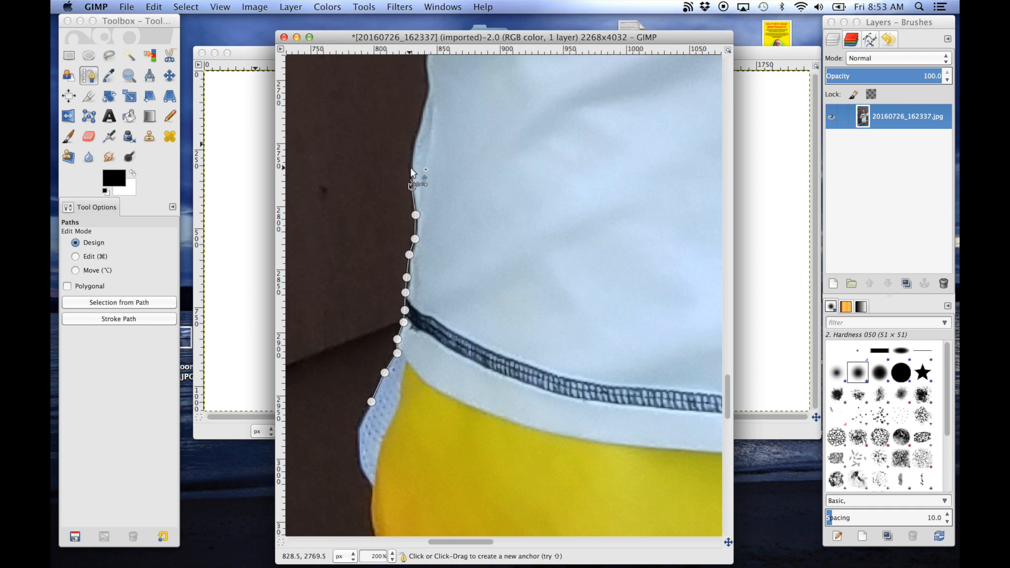
left_click(410, 166)
left_click(413, 142)
left_click(419, 125)
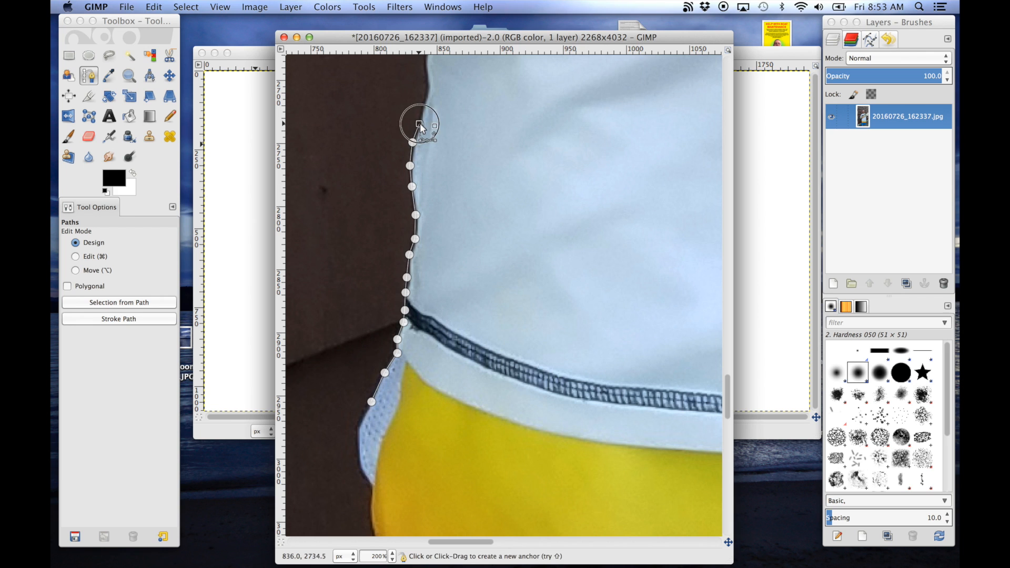
left_click(423, 103)
left_click(428, 93)
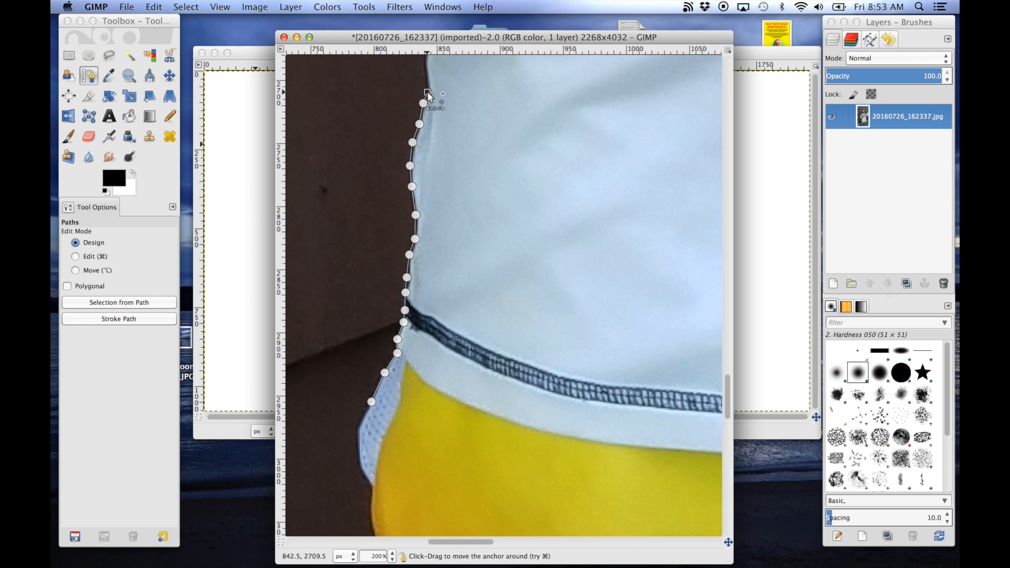
scroll(429, 97, "up", 5)
scroll(429, 97, "up", 2)
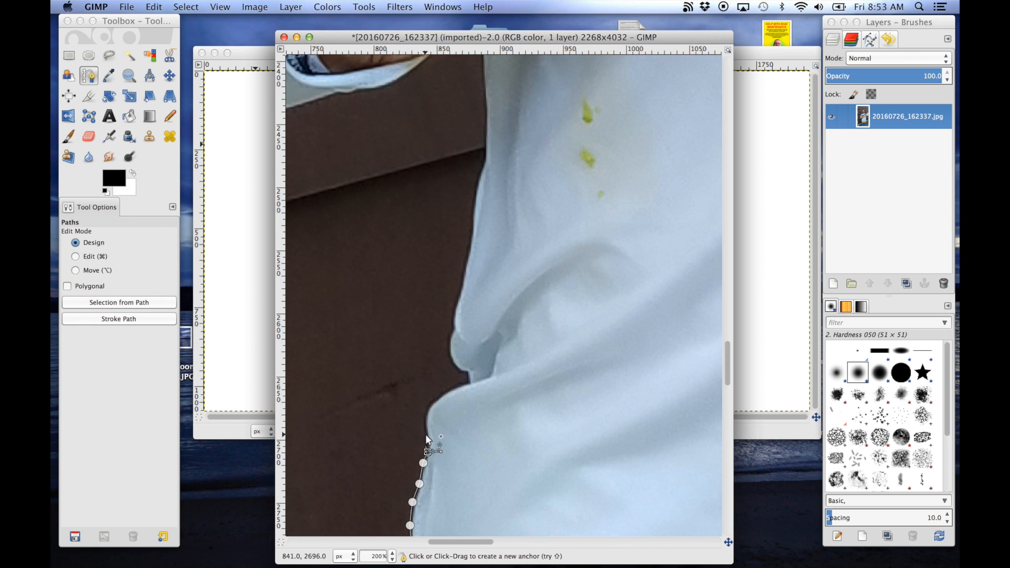
scroll(428, 440, "up", 5)
scroll(427, 440, "left", 6)
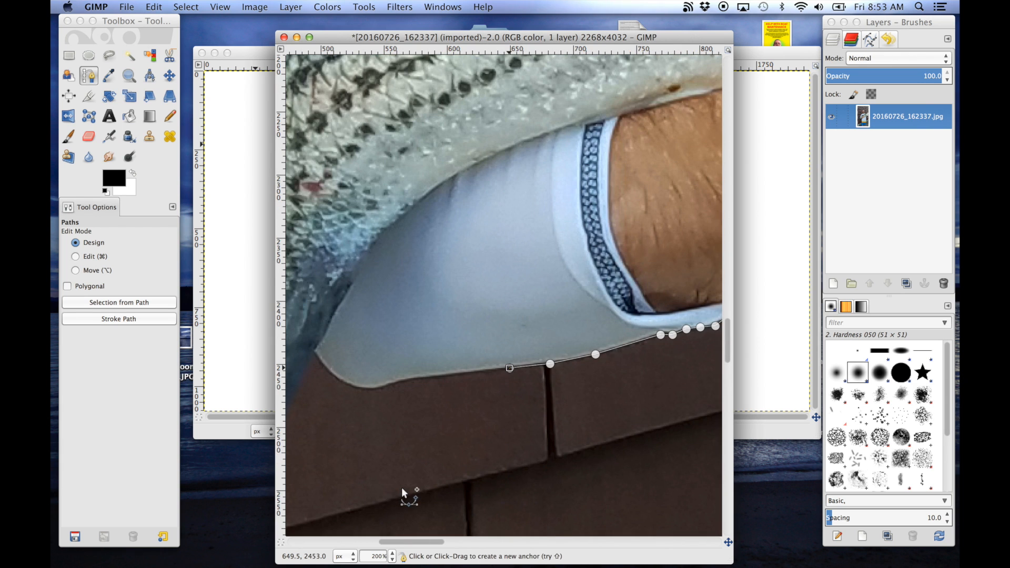
left_click(480, 385)
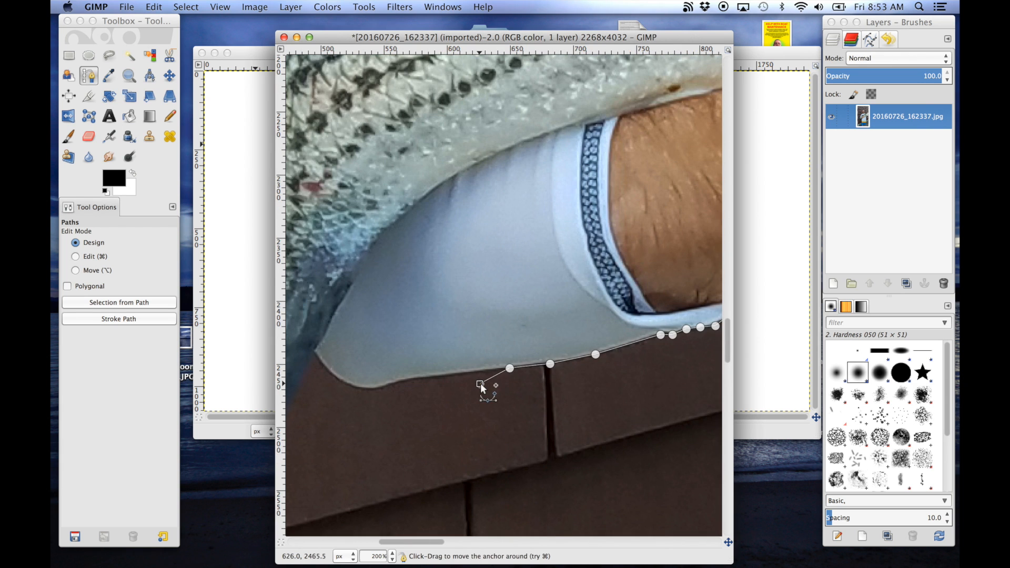
left_click(447, 397)
left_click(384, 401)
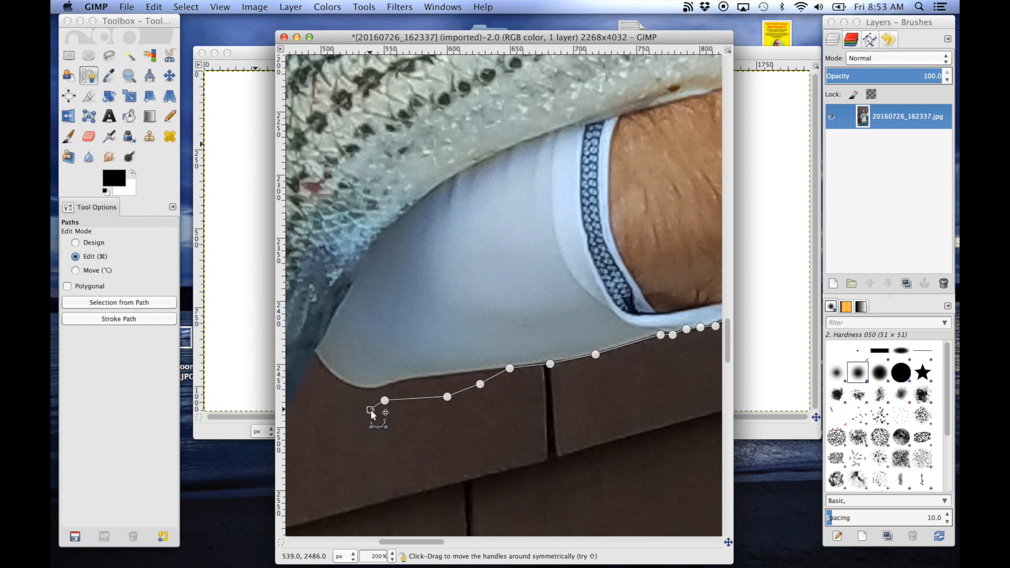
key("super+z")
key("super+z")
key("super+z")
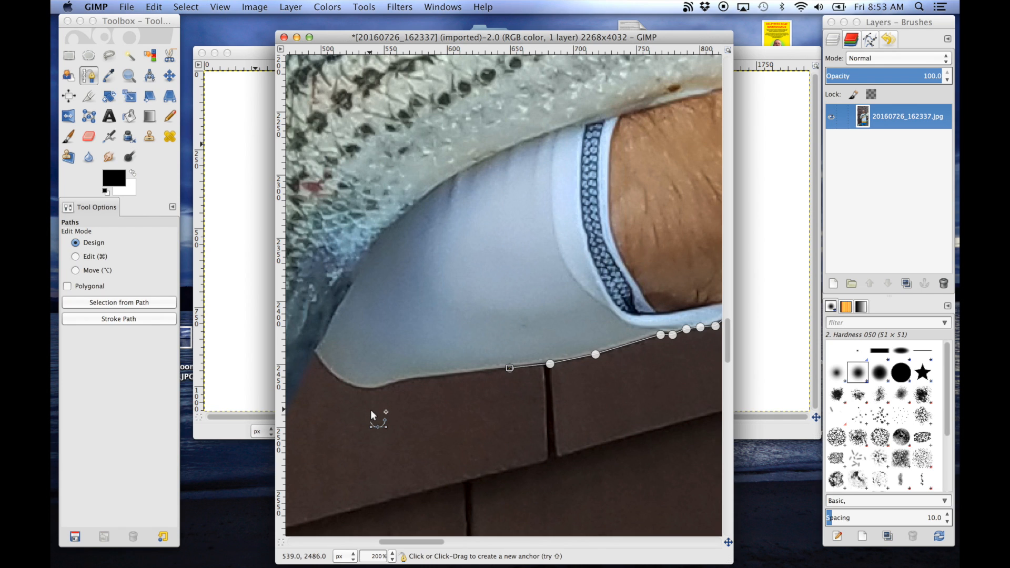
Step: Continue the path along the lower edge of the white sleeve and around its rounded end toward the fish
left_click(465, 373)
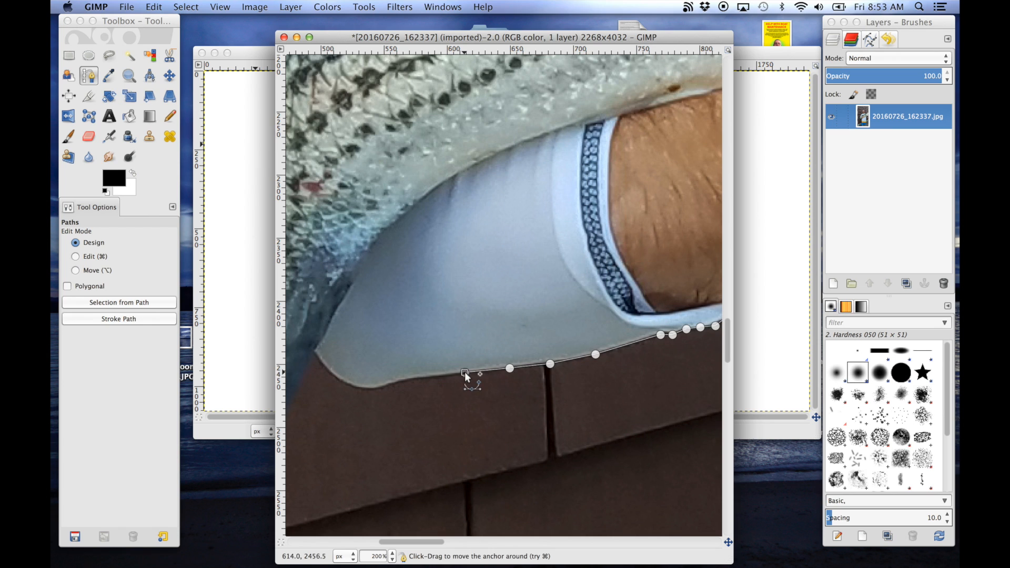
left_click(438, 375)
left_click(413, 378)
left_click(395, 382)
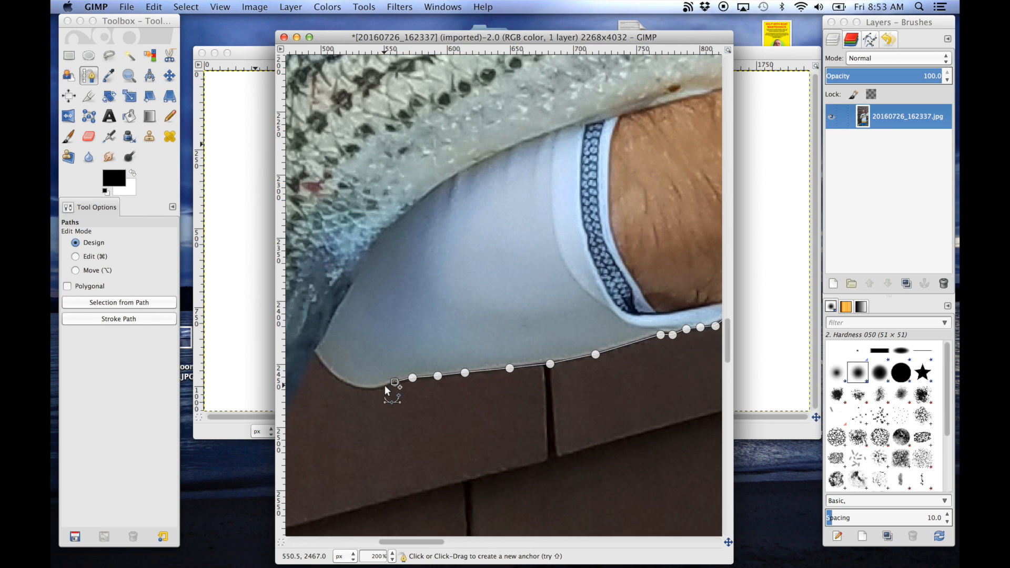
left_click(379, 388)
mouse_move(381, 392)
left_mouse_down()
mouse_move(352, 405)
mouse_move(372, 395)
left_mouse_up()
left_click(349, 385)
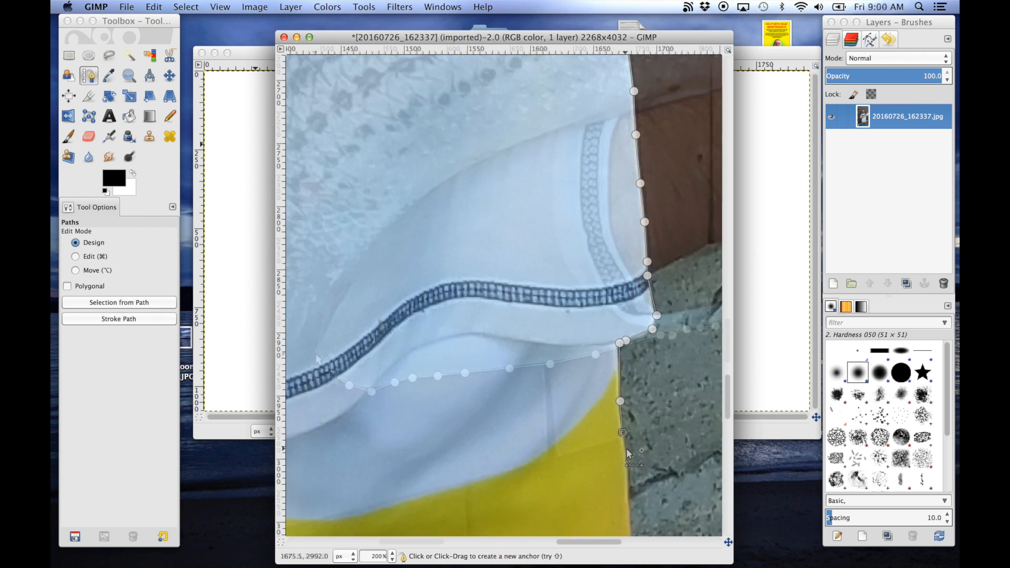
Step: Extend the path down the edge of the yellow shorts where they meet the concrete, below the shirt hem
left_click(625, 450)
left_click(628, 465)
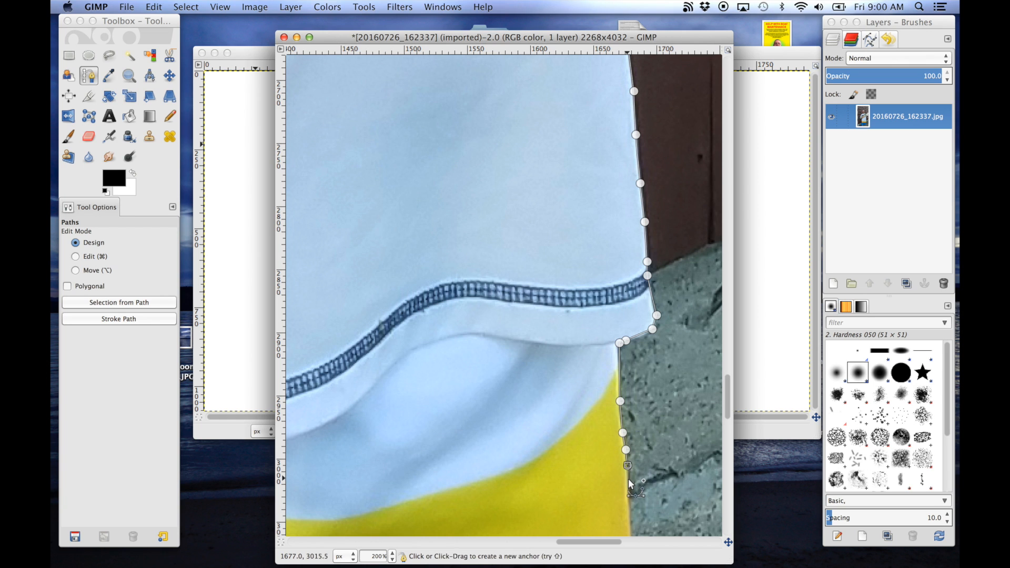
left_click(628, 480)
Step: Carry the path straight across the yellow shorts to their opposite edge and up around the white mesh toward its starting anchor
scroll(628, 481, "left", 15)
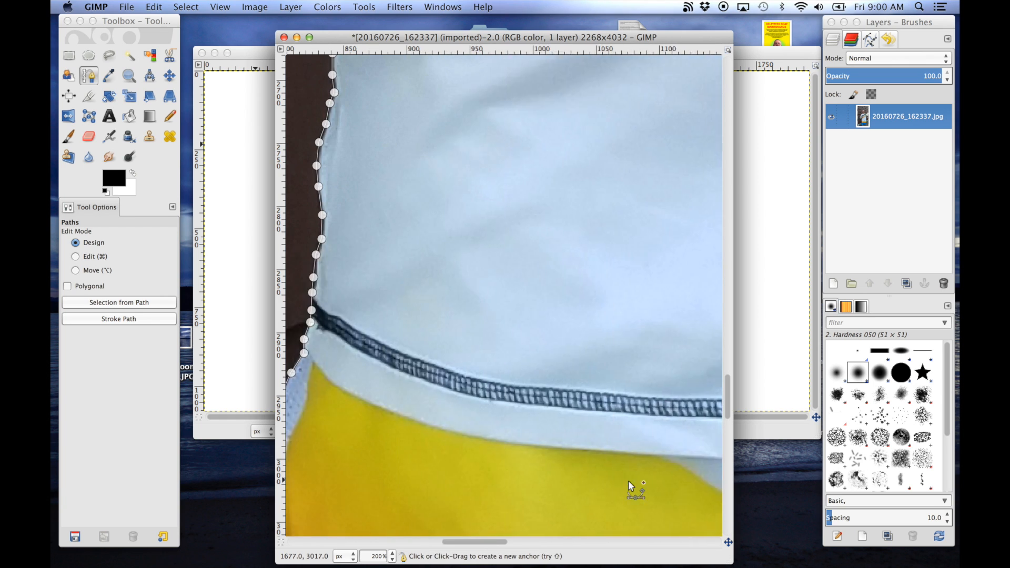
left_click(387, 500)
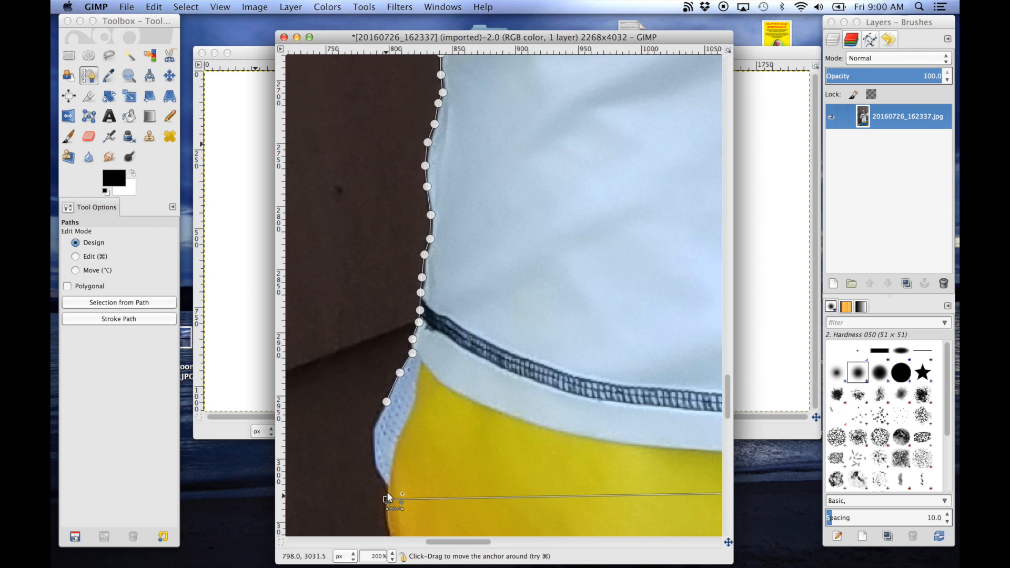
left_click(384, 483)
left_click(372, 452)
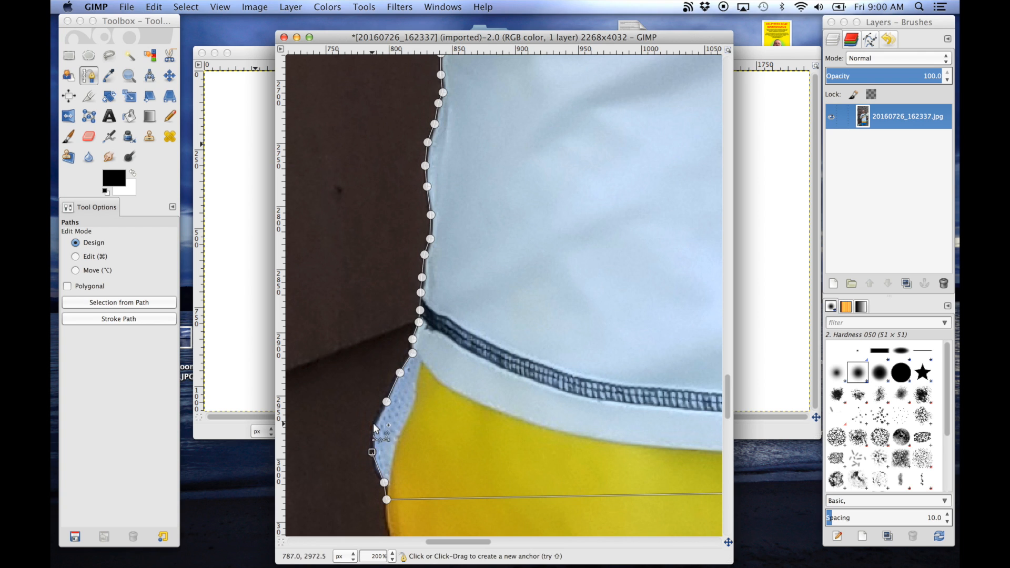
left_click(374, 424)
Step: Create a selection from the finished path around the man and fish
left_click(392, 557)
left_click(387, 527)
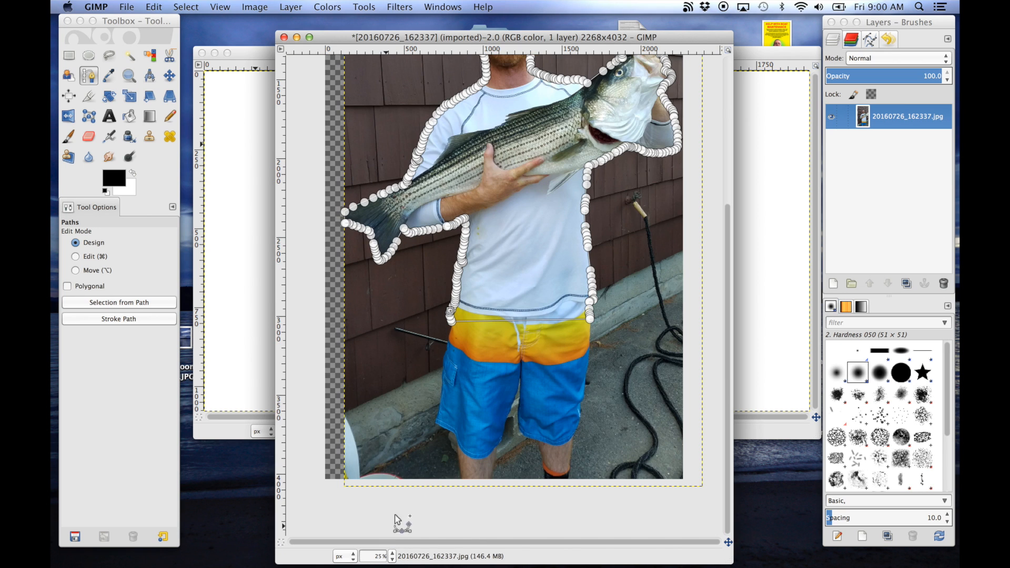
scroll(548, 327, "up", 5)
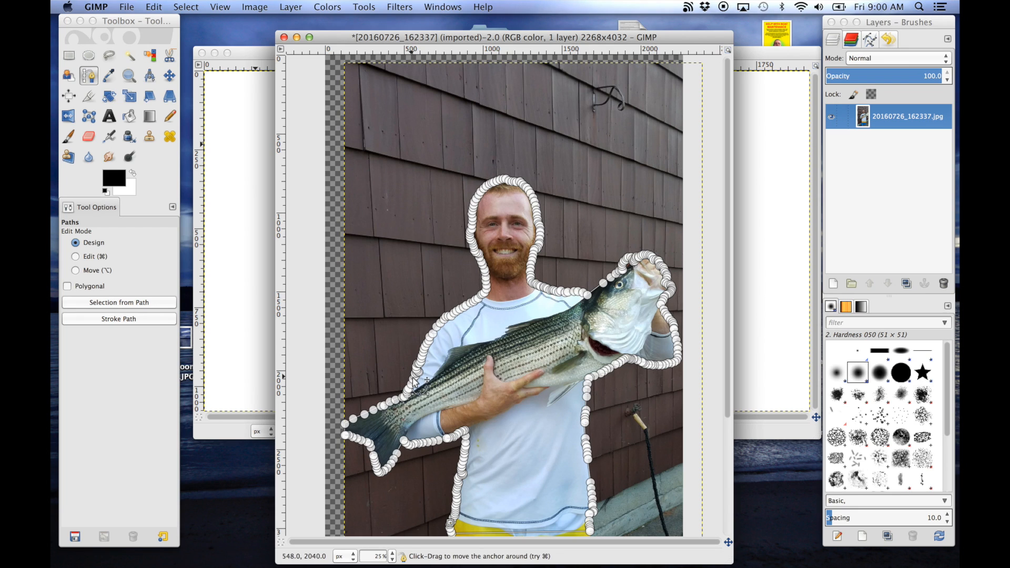
right_click(514, 350)
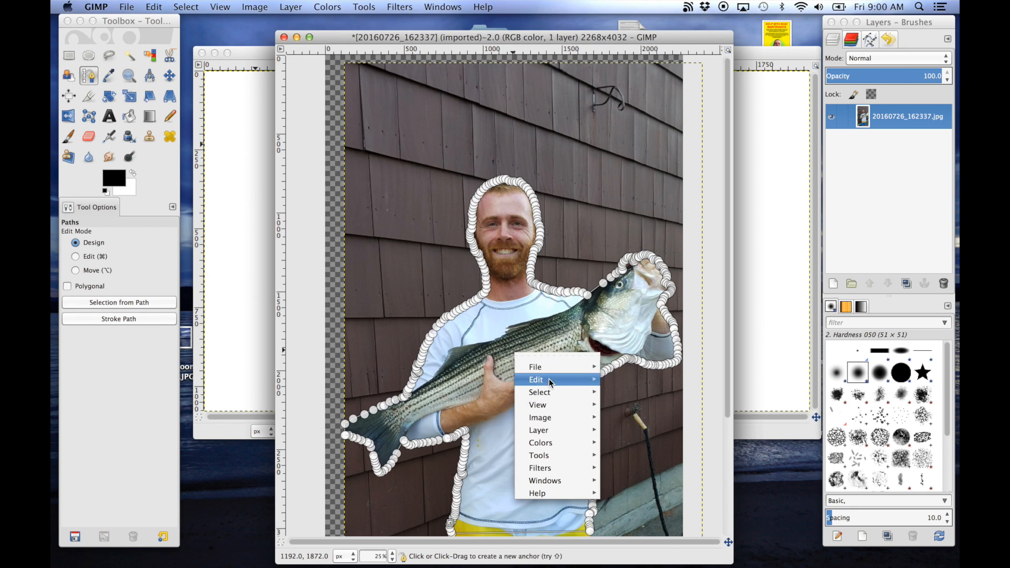
mouse_move(554, 394)
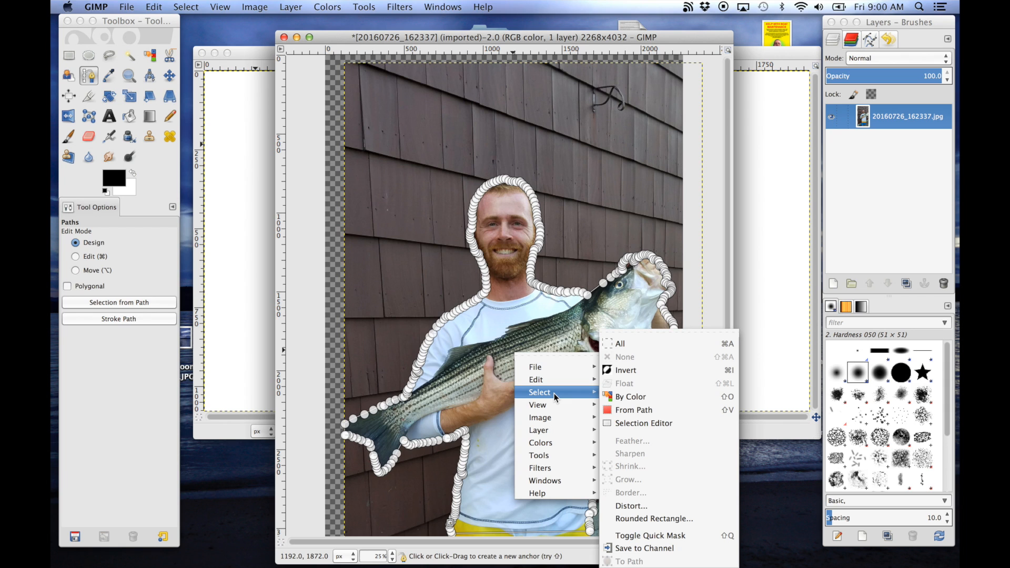
left_click(639, 411)
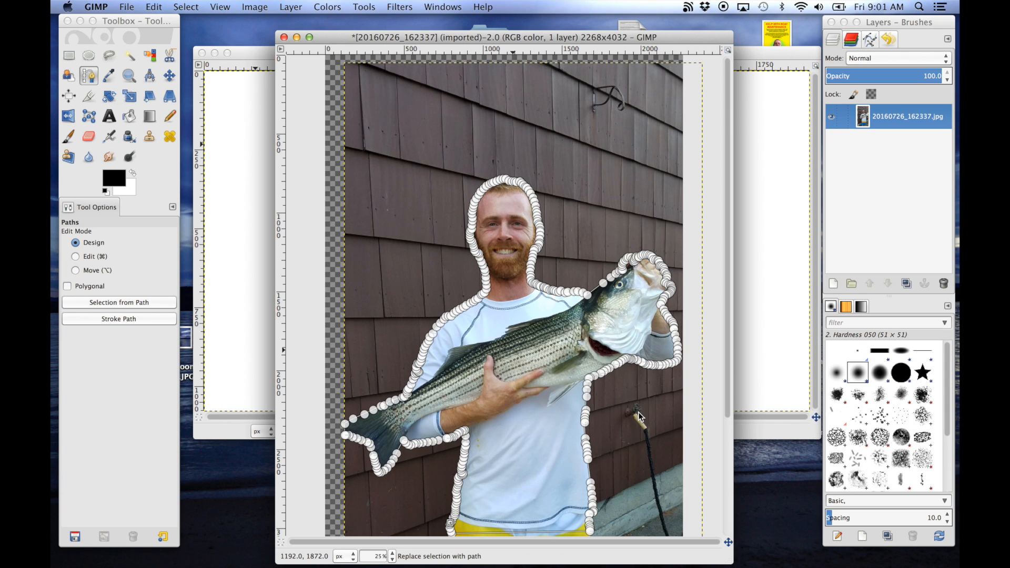
Step: Invert the selection and clear the background around the man and fish to transparency
right_click(528, 366)
mouse_move(558, 405)
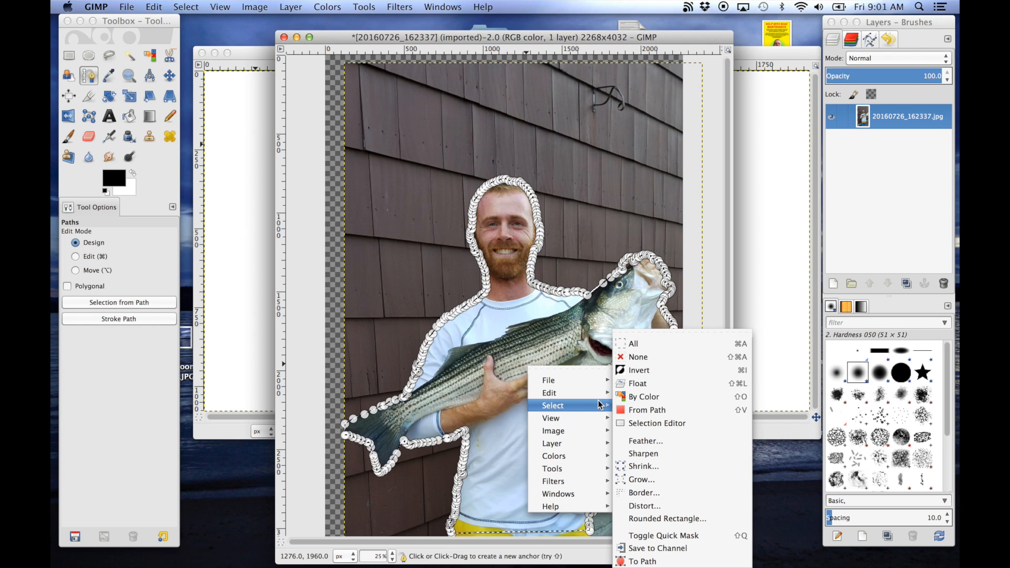
left_click(644, 373)
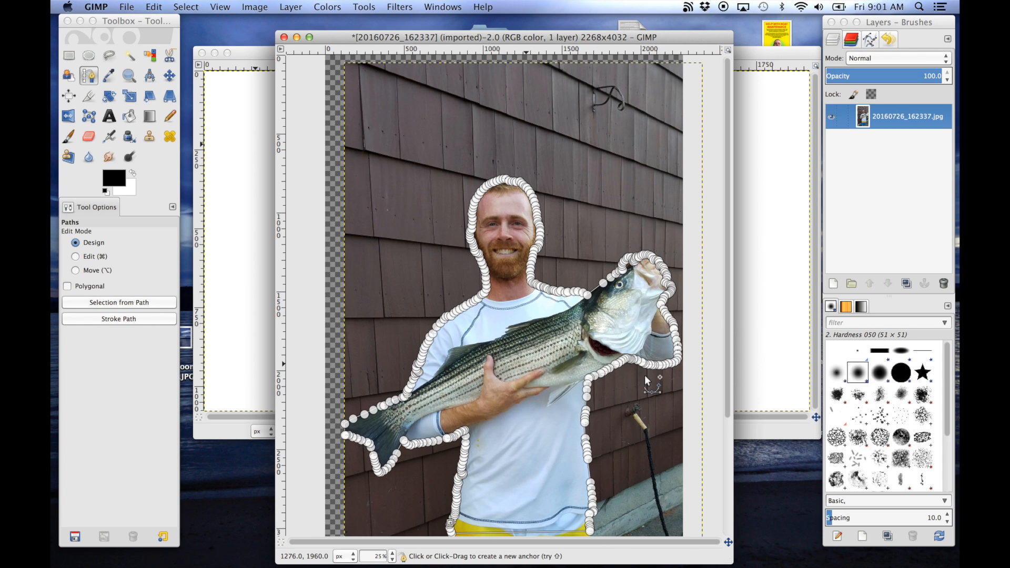
right_click(537, 383)
mouse_move(564, 409)
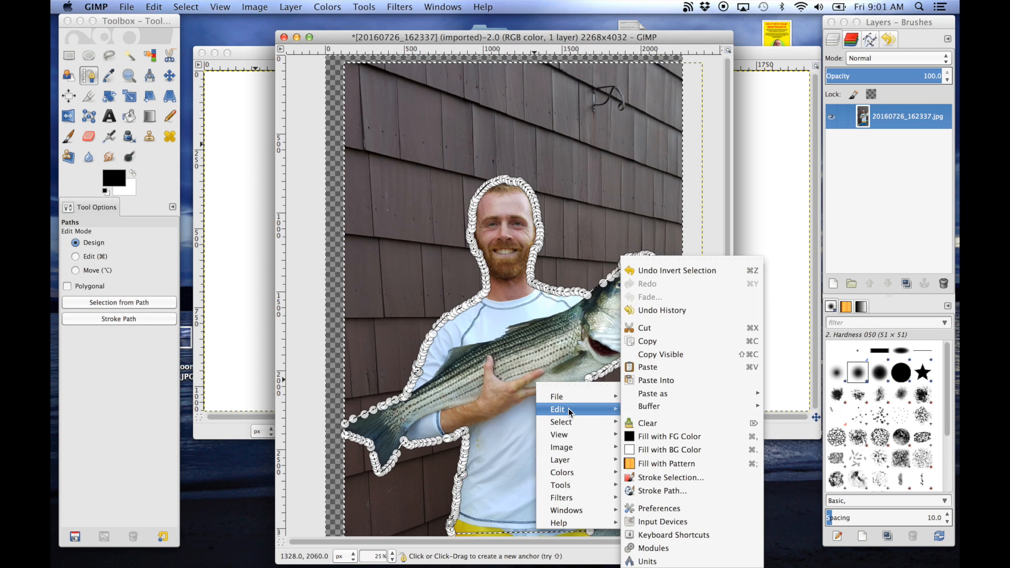
left_click(686, 422)
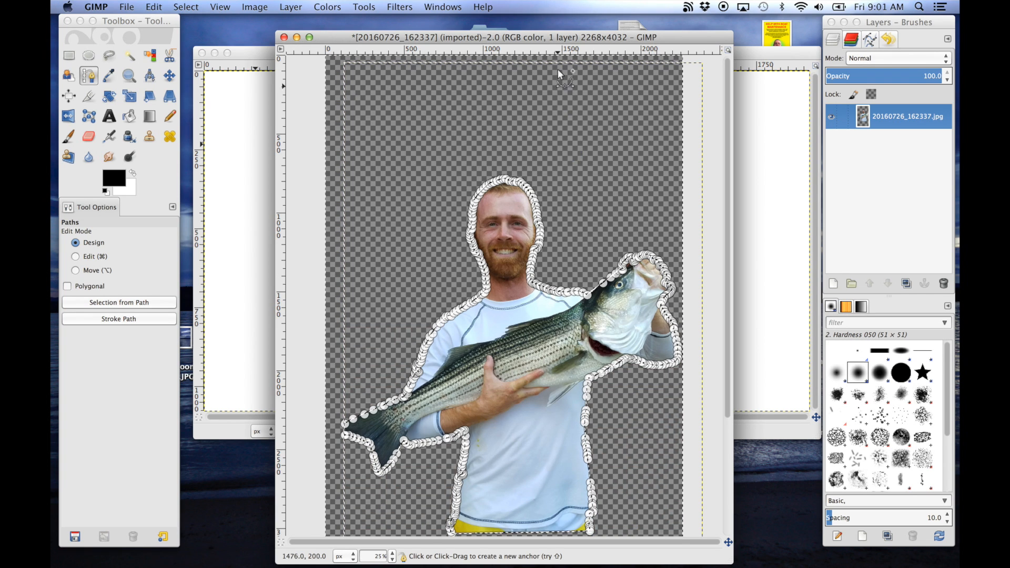
Step: Start saving the cutout image under the new name "me holding fish cutout.xcf"
left_click_drag(555, 36, 549, 34)
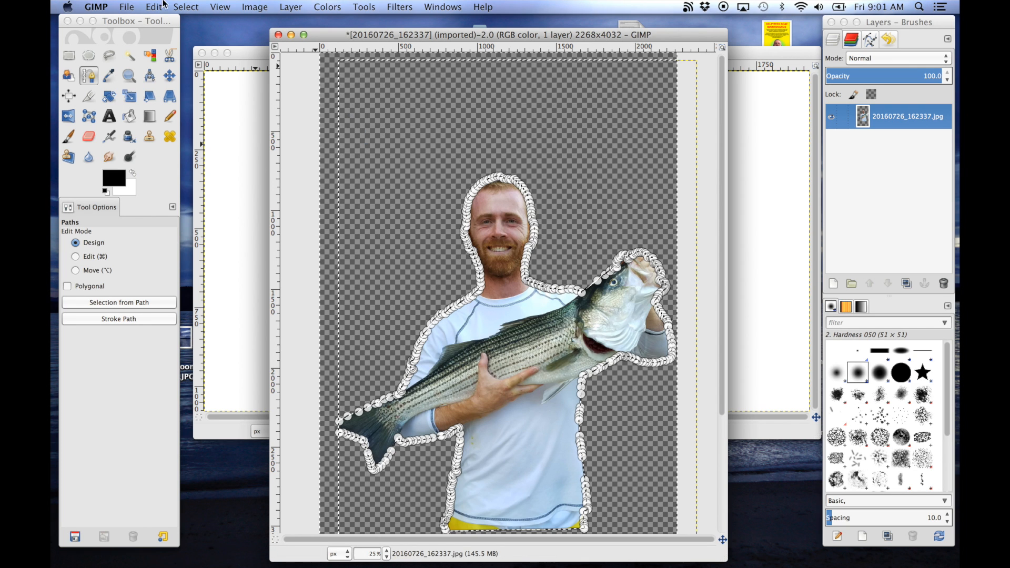
left_click(131, 6)
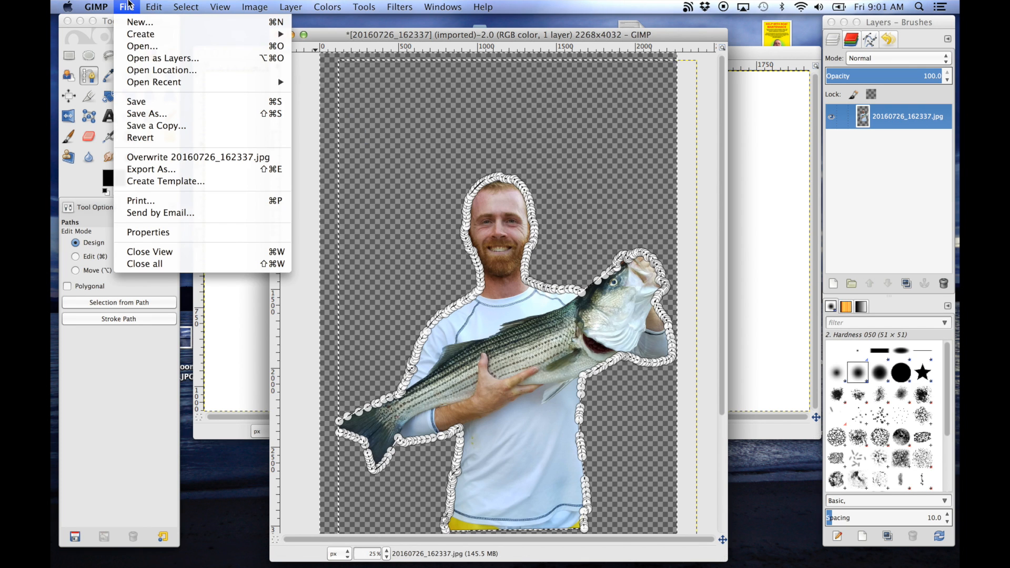
left_click(150, 113)
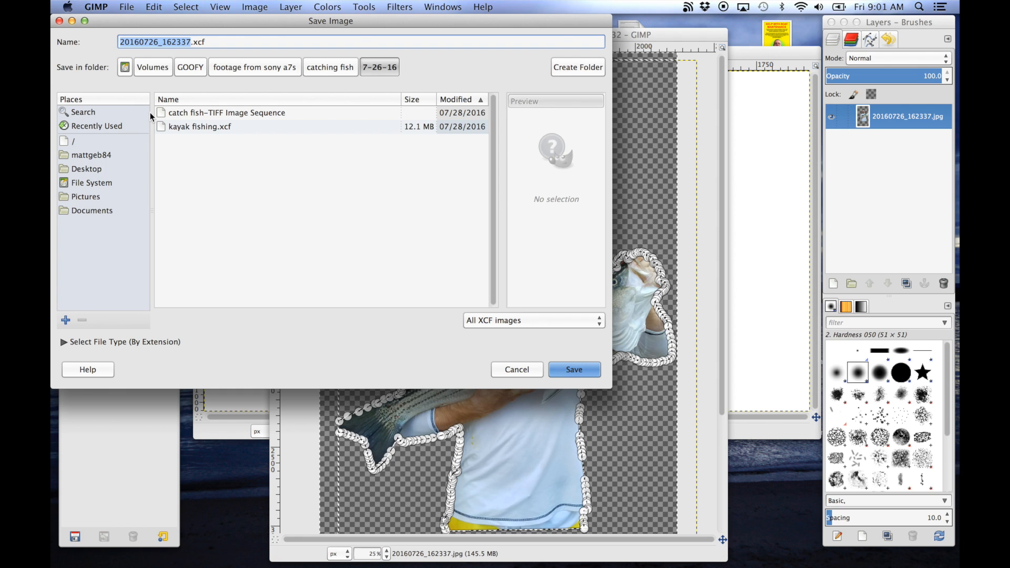
type("me ho")
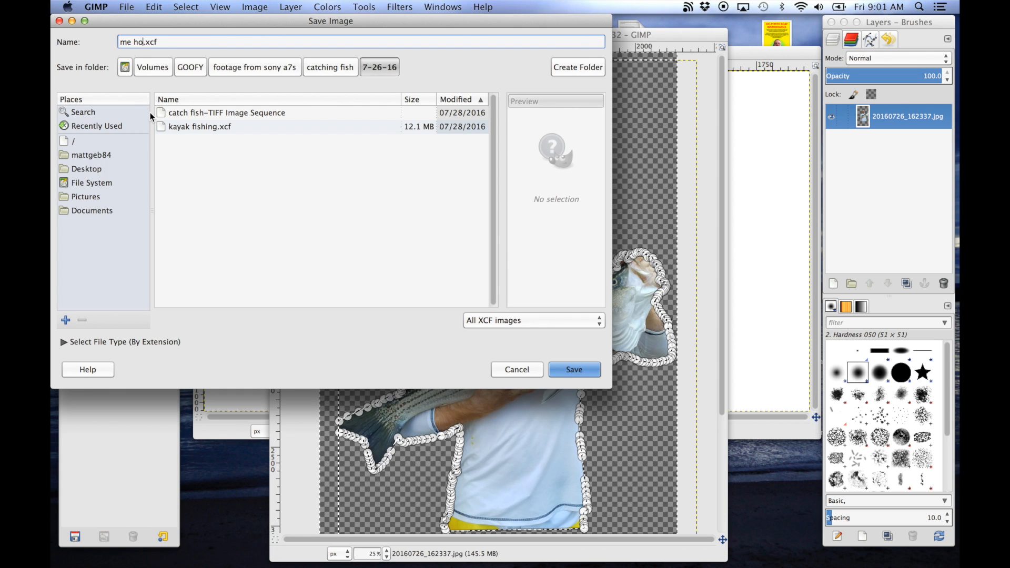
type("lding fish cuto")
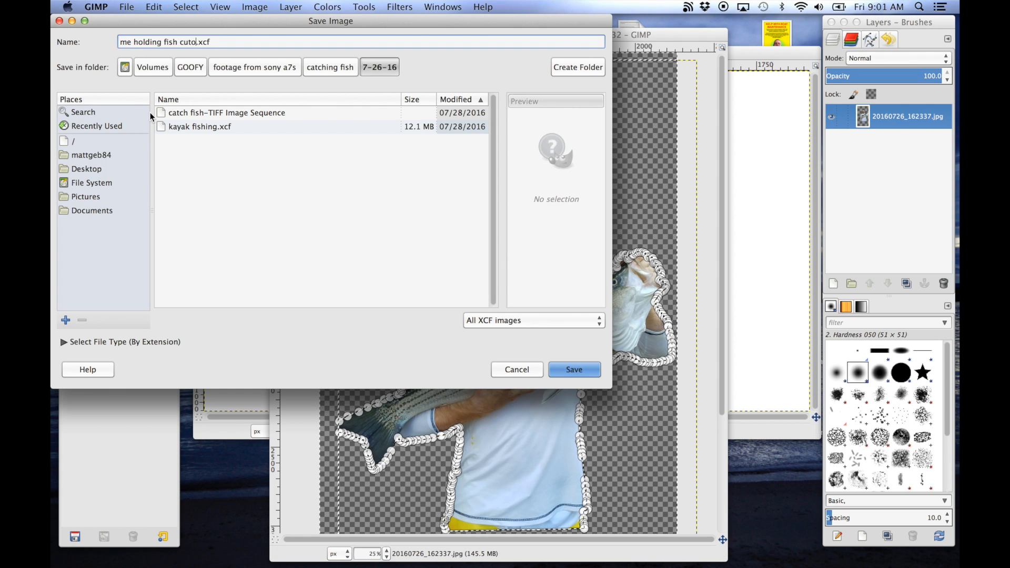
type("ut")
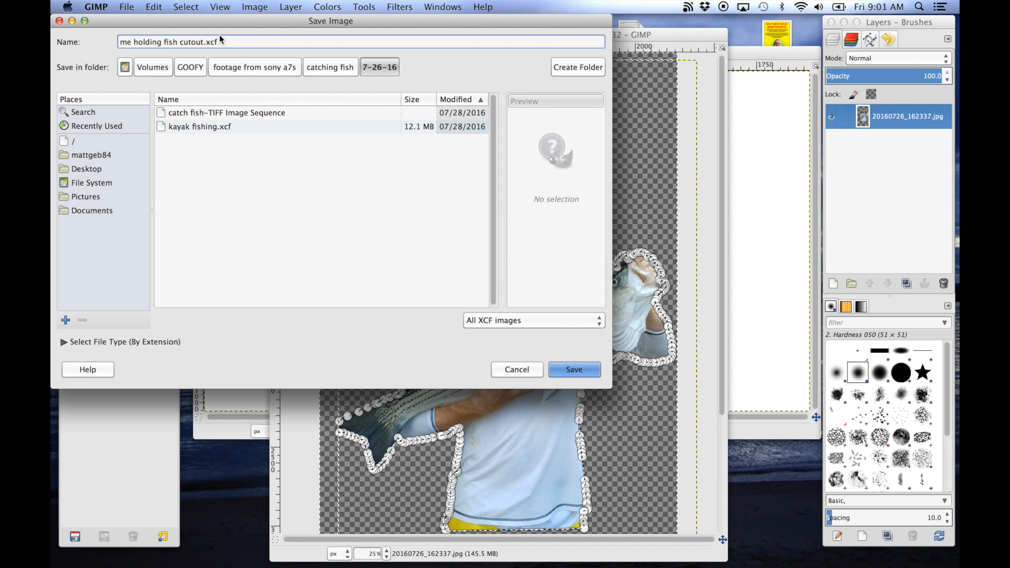
Step: Save the file in the "catching fish" folder under "footage from sony a7s" on the GOOFY volume
left_click(102, 142)
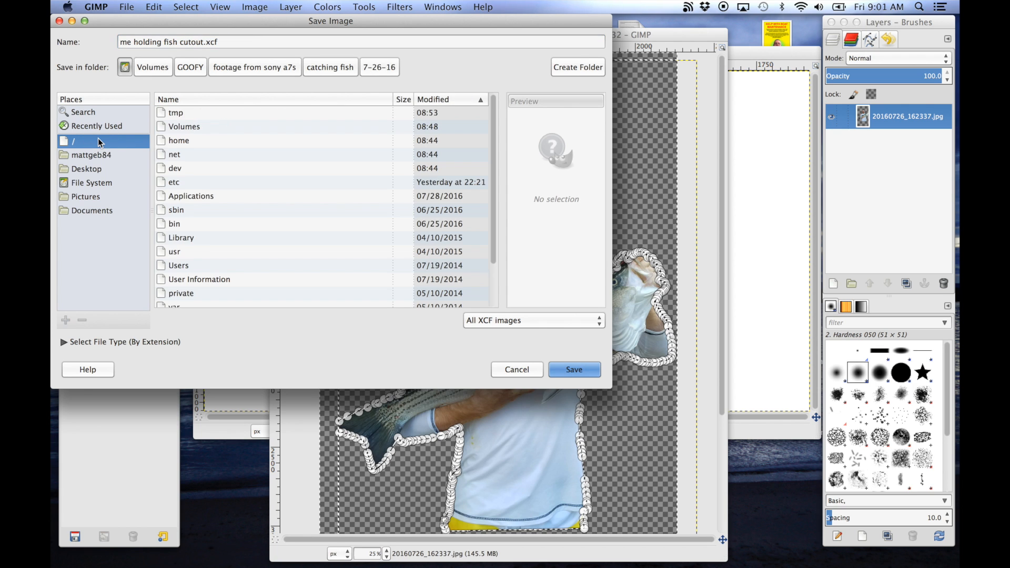
double_click(190, 127)
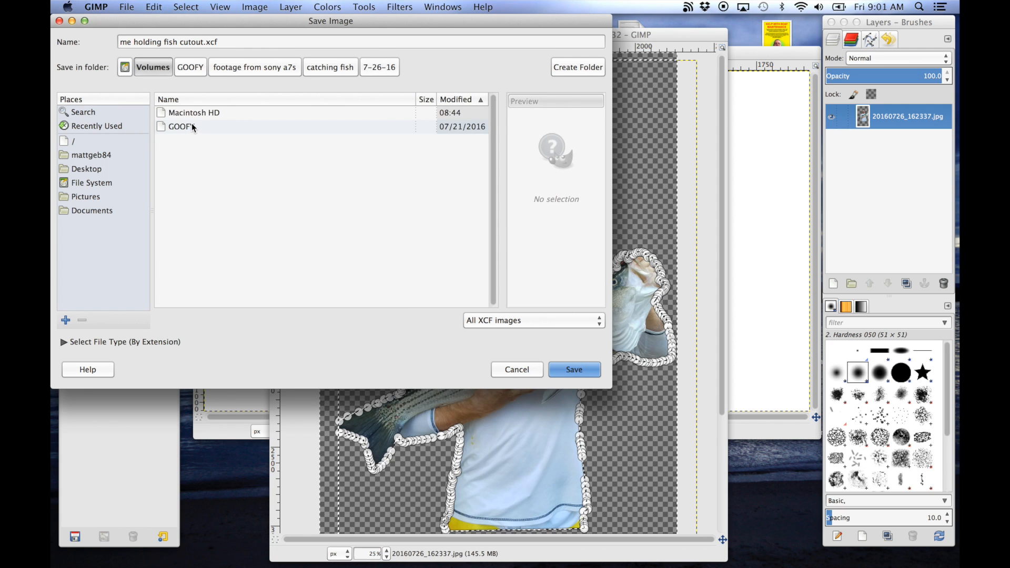
double_click(193, 127)
double_click(206, 126)
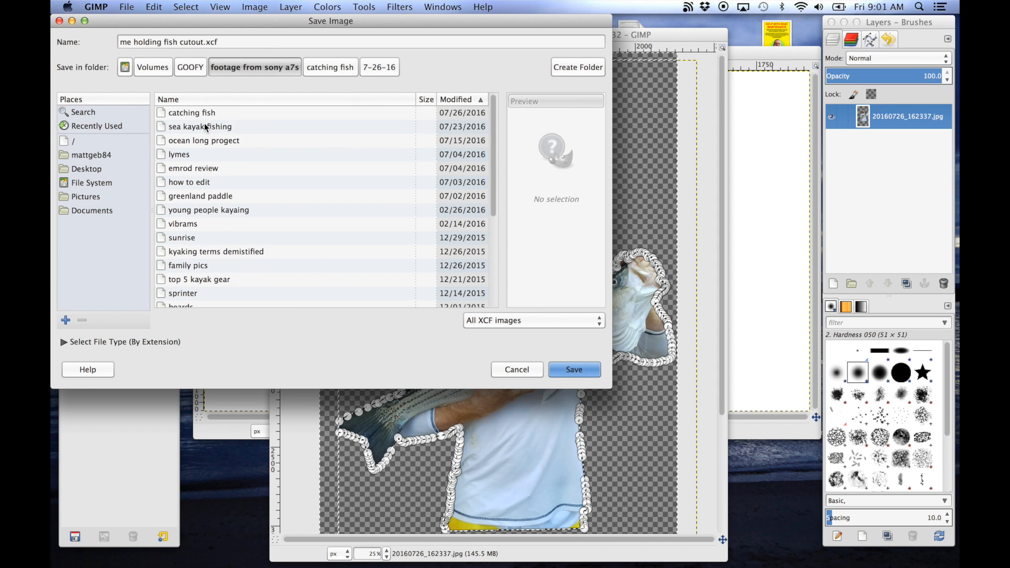
double_click(207, 113)
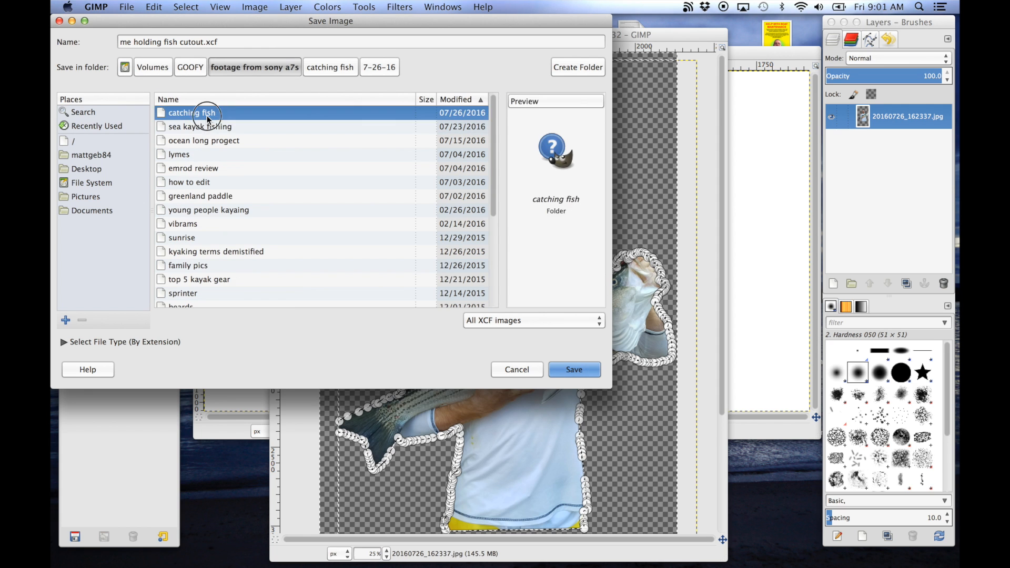
left_click(578, 370)
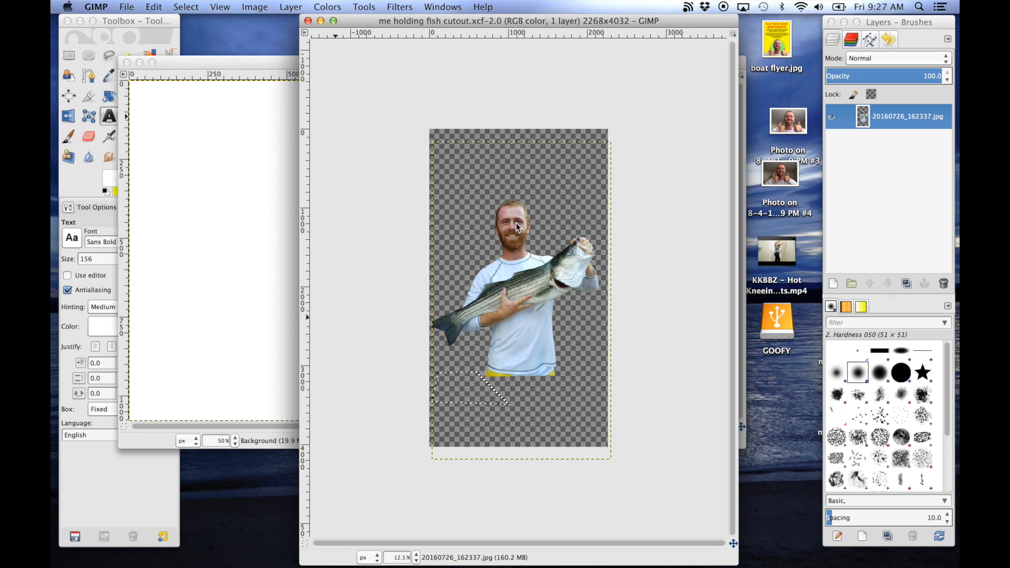
Step: Copy the cutout layer into the blank 1920×1080 image and start scaling the copied layer there
left_click(274, 62)
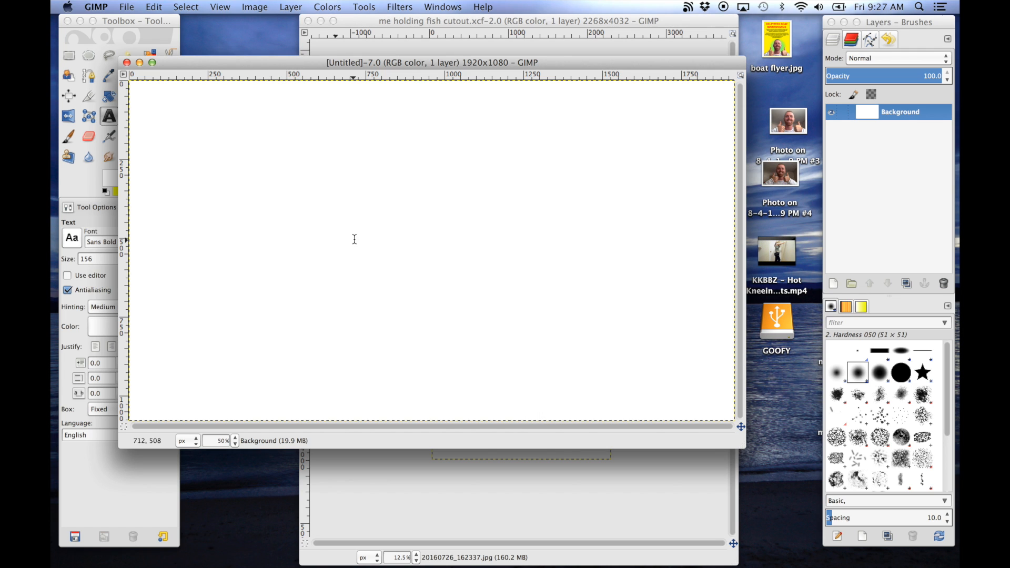
left_click_drag(576, 17, 630, 22)
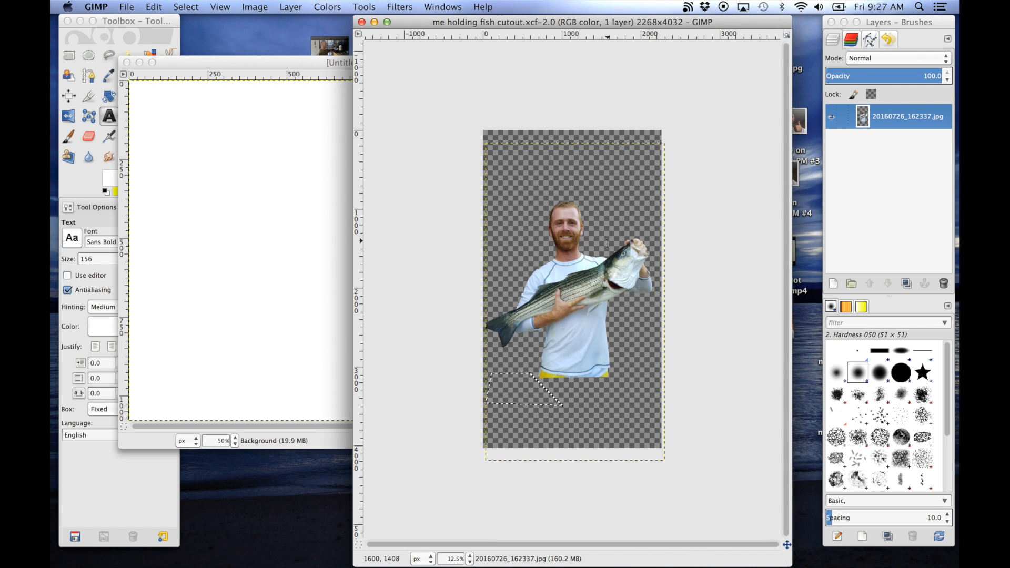
left_click_drag(863, 117, 305, 255)
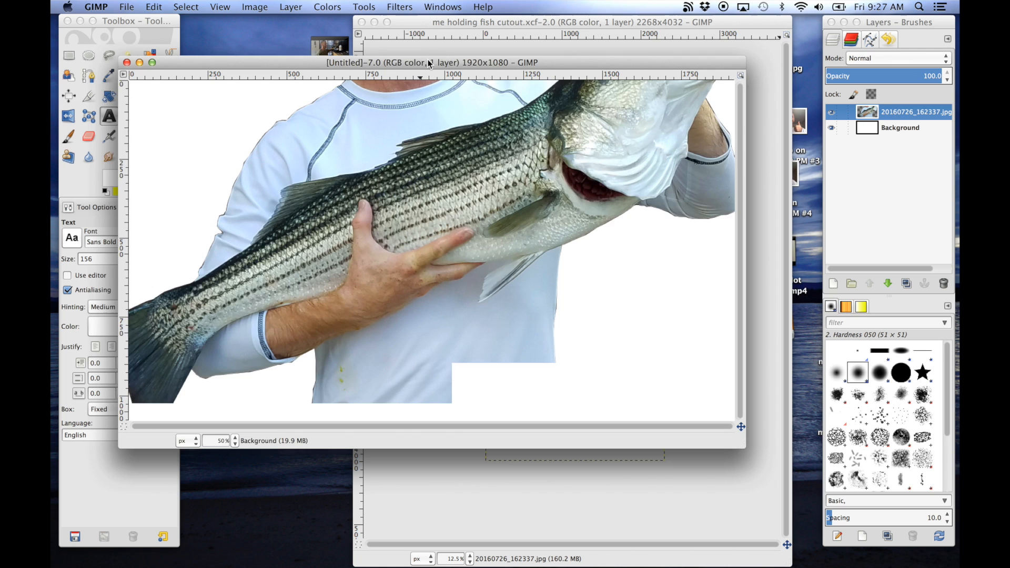
left_click_drag(423, 70, 507, 49)
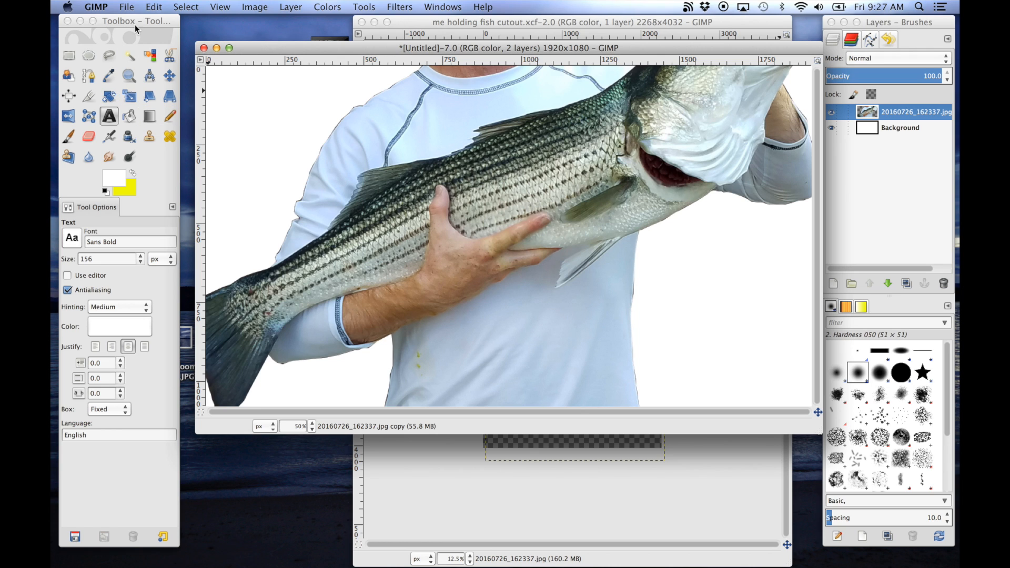
left_click(129, 97)
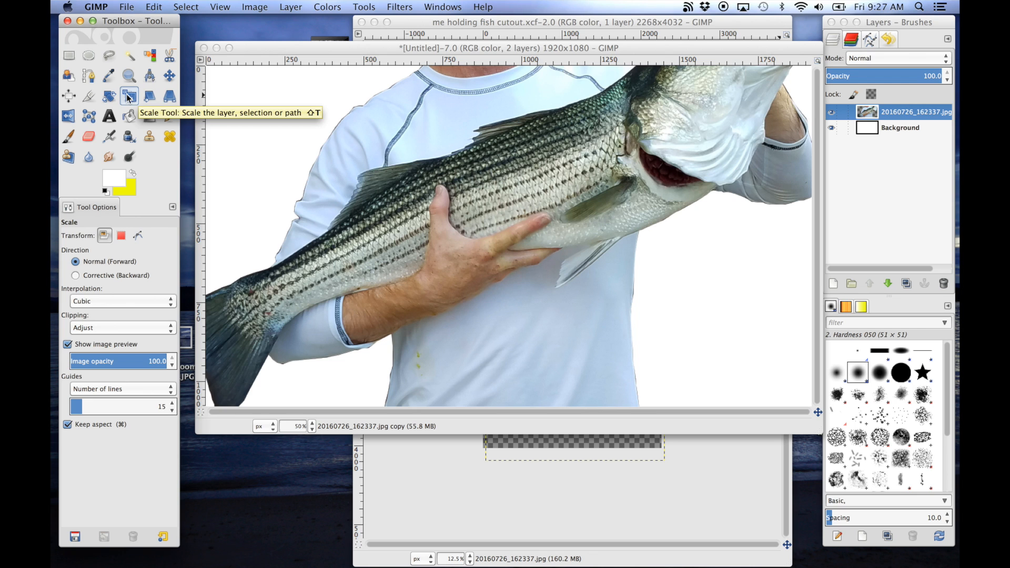
left_click(484, 179)
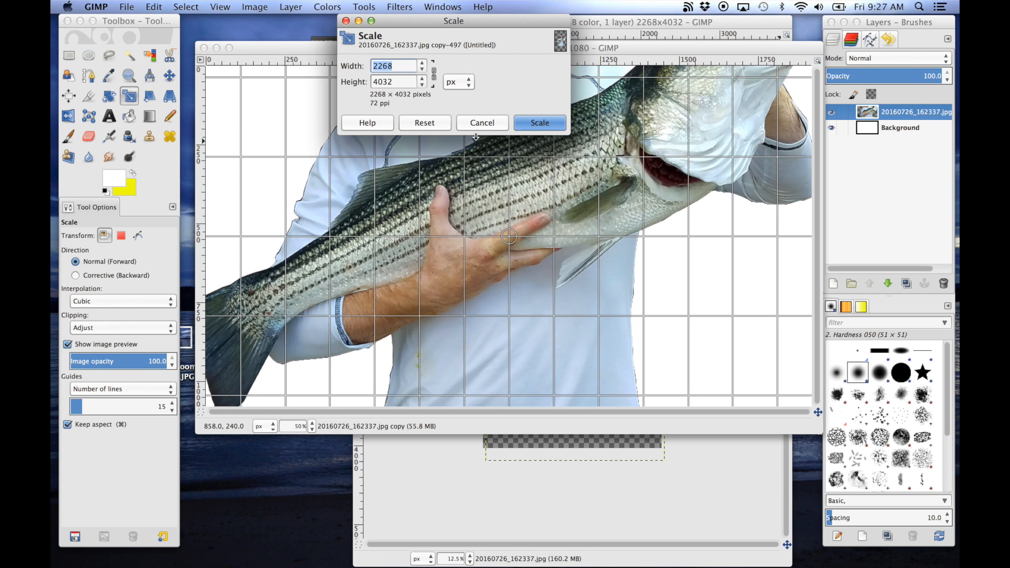
Step: Reduce the layer's width in small increments to 2214 px, keeping width and height linked
left_click(423, 69)
left_click(423, 69)
left_click(423, 69)
left_click(424, 70)
left_click(423, 69)
left_click(423, 69)
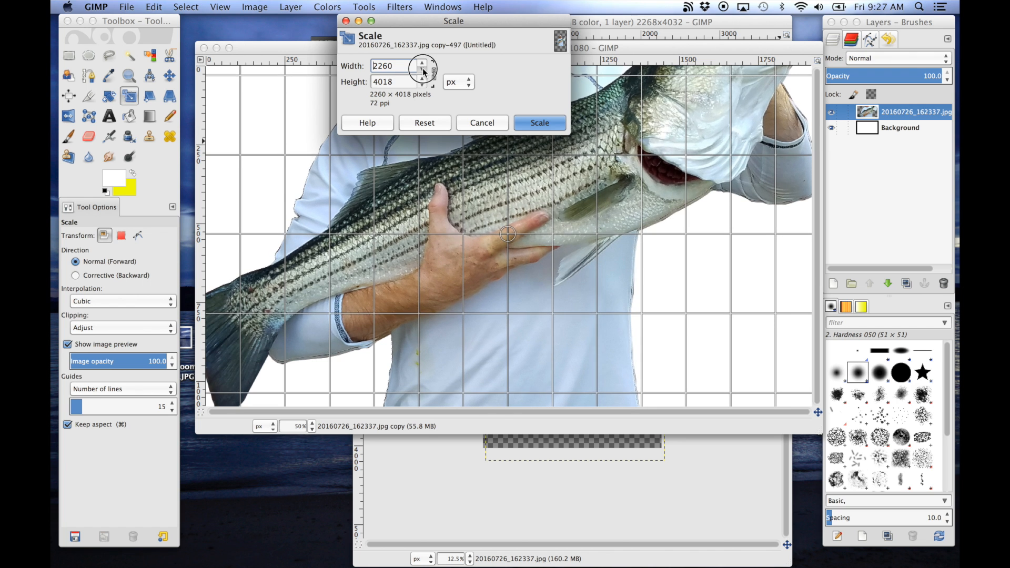
left_click(423, 69)
left_click(423, 69)
left_click(424, 69)
left_click(424, 69)
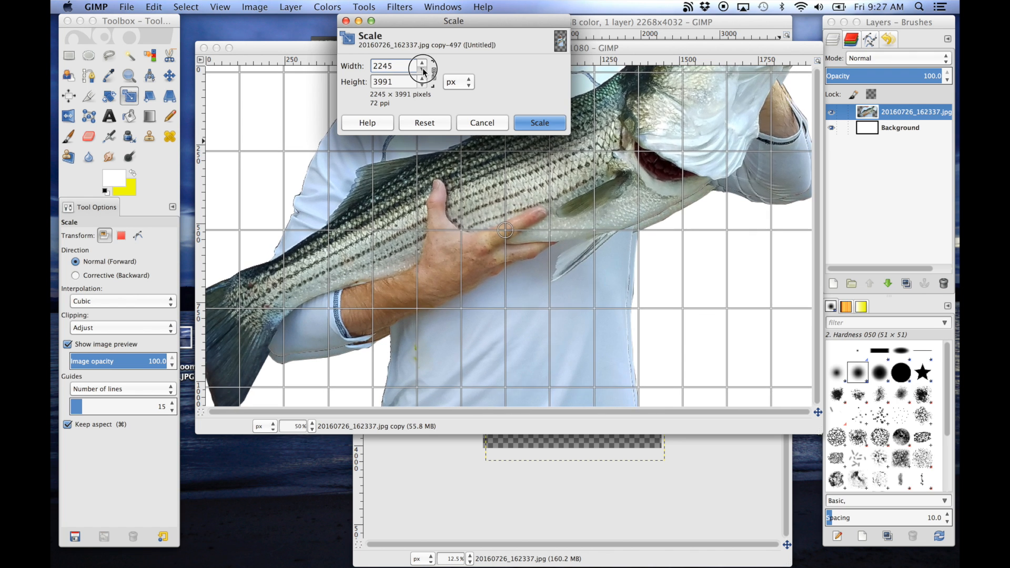
left_click(424, 69)
left_click(424, 69)
left_click(423, 70)
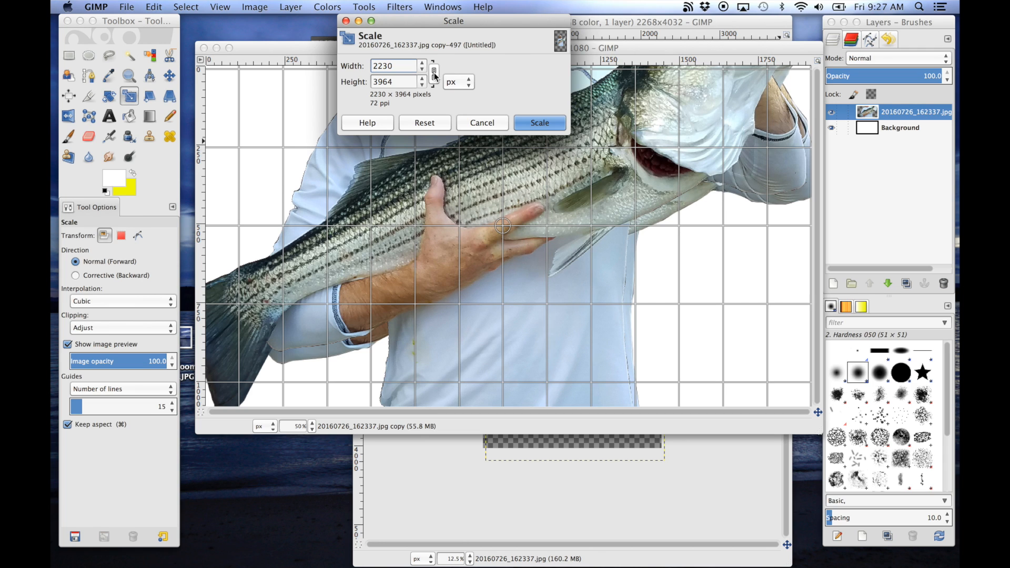
left_click(434, 77)
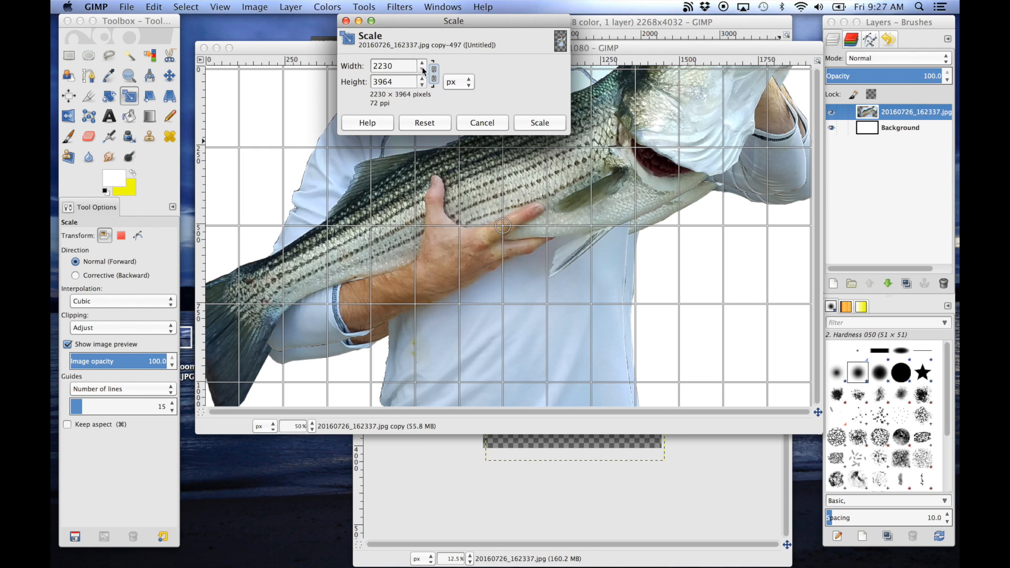
left_click(433, 73)
left_click(424, 69)
left_click(425, 69)
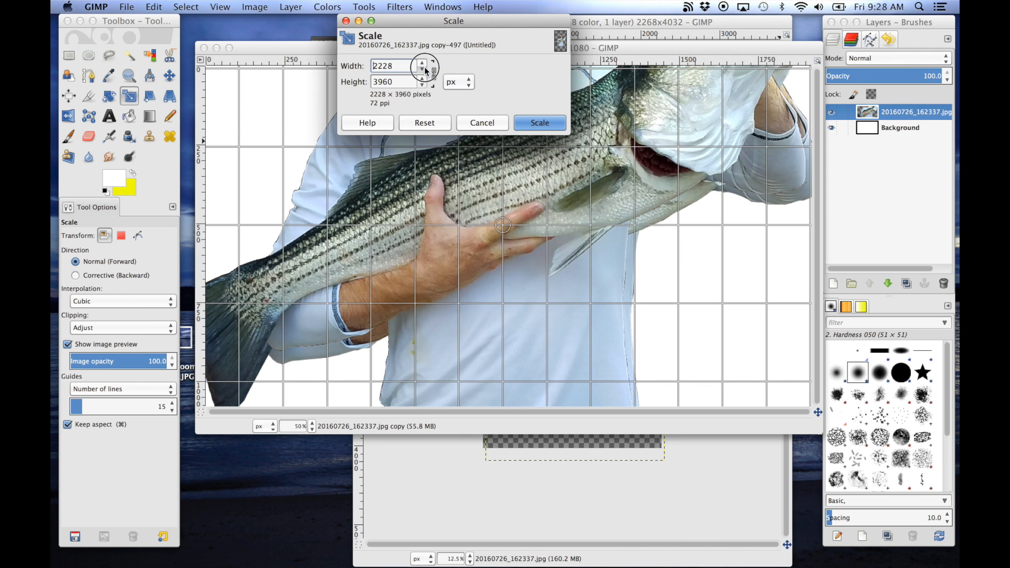
left_click(424, 69)
left_click(424, 69)
left_click(425, 69)
left_click(424, 68)
left_click(425, 68)
left_click(425, 69)
left_click(425, 69)
left_click(424, 69)
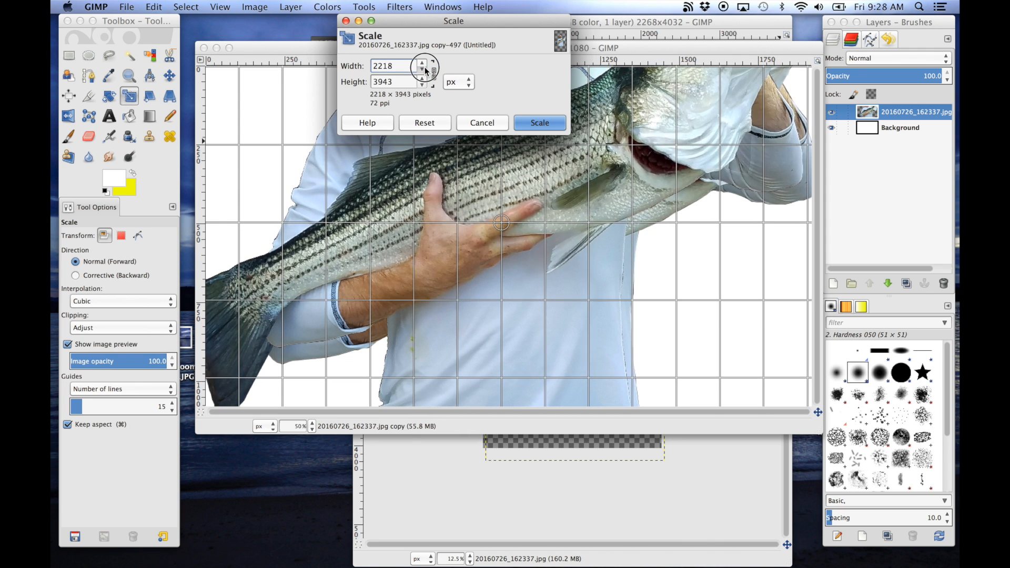
left_click(425, 68)
left_click(425, 69)
Step: Scale the cutout layer to a width of 1650 px with its aspect ratio kept
left_click(382, 66)
left_click_drag(383, 67, 359, 67)
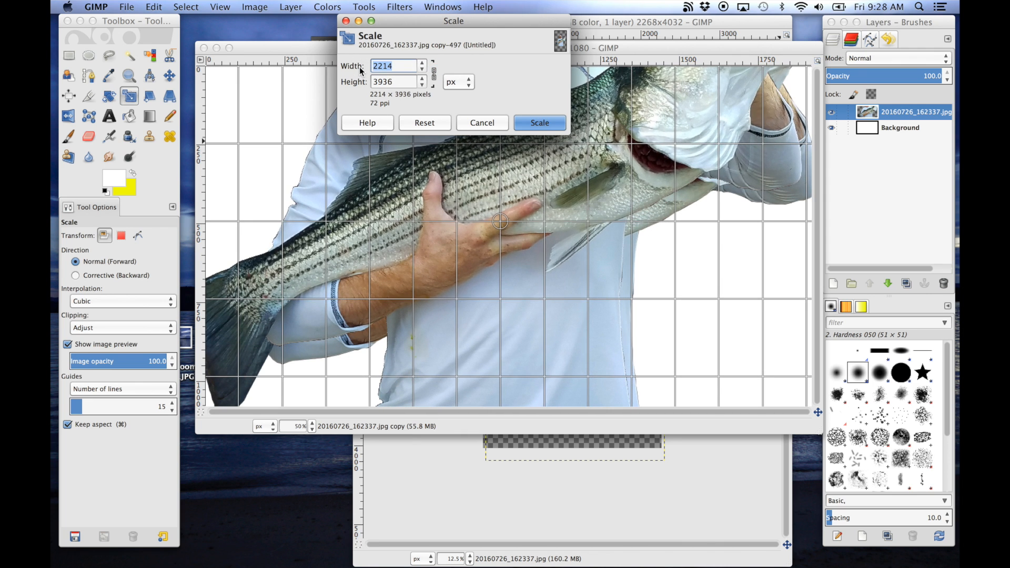
type("1650")
key("Tab")
left_click(546, 124)
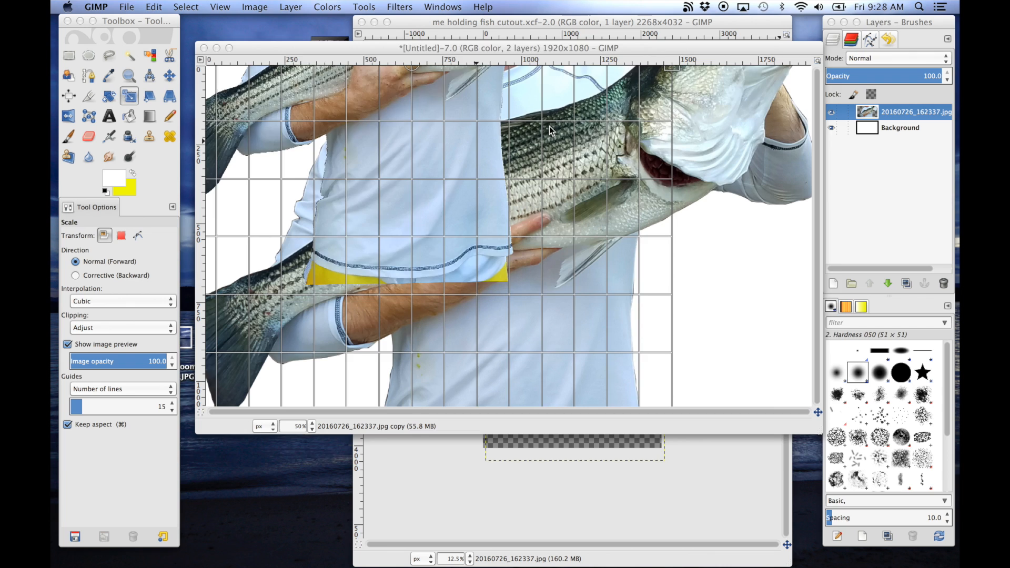
Step: Move the cutout layer so the man's head touches the canvas's top edge and he fills its left half
left_click(169, 76)
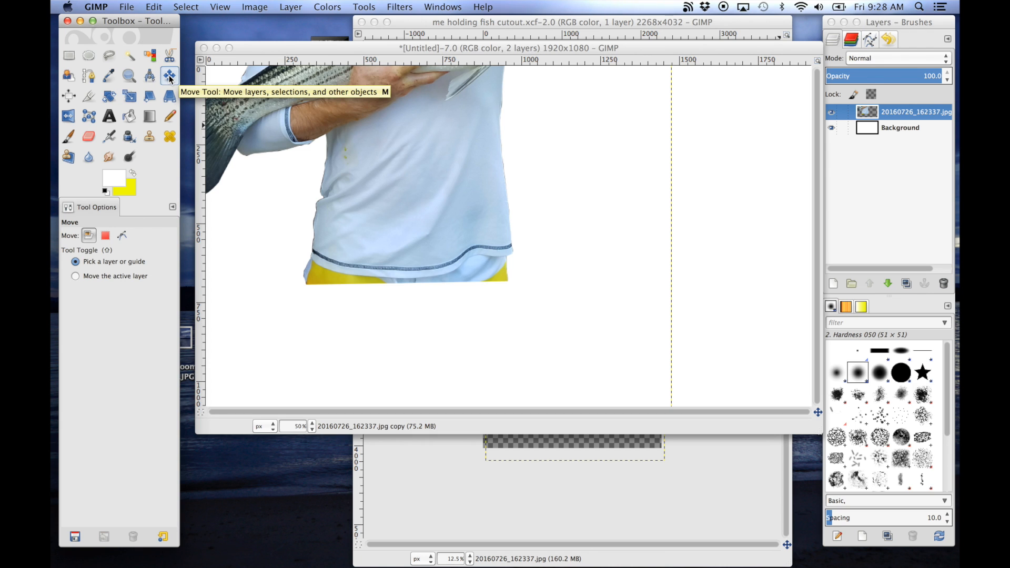
left_click_drag(374, 205, 358, 363)
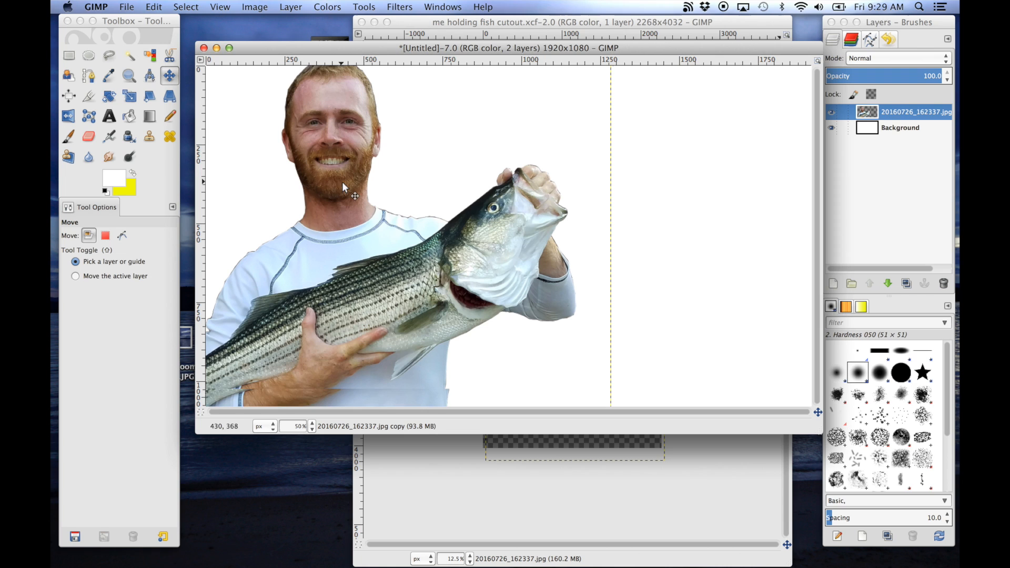
left_click_drag(741, 47, 735, 46)
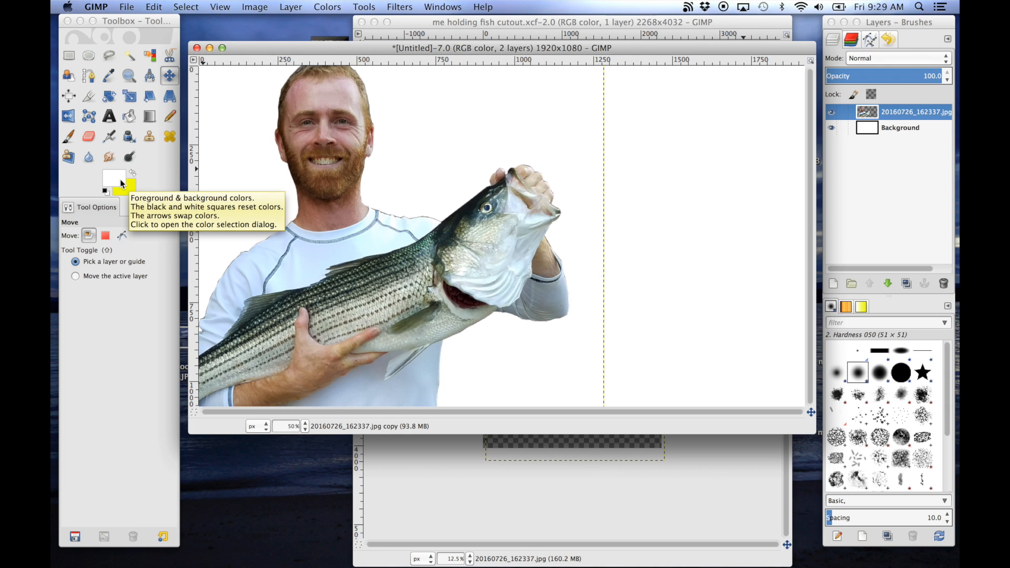
Step: Set the foreground color to pure red (ff0000) and activate the Blend tool
left_click(127, 149)
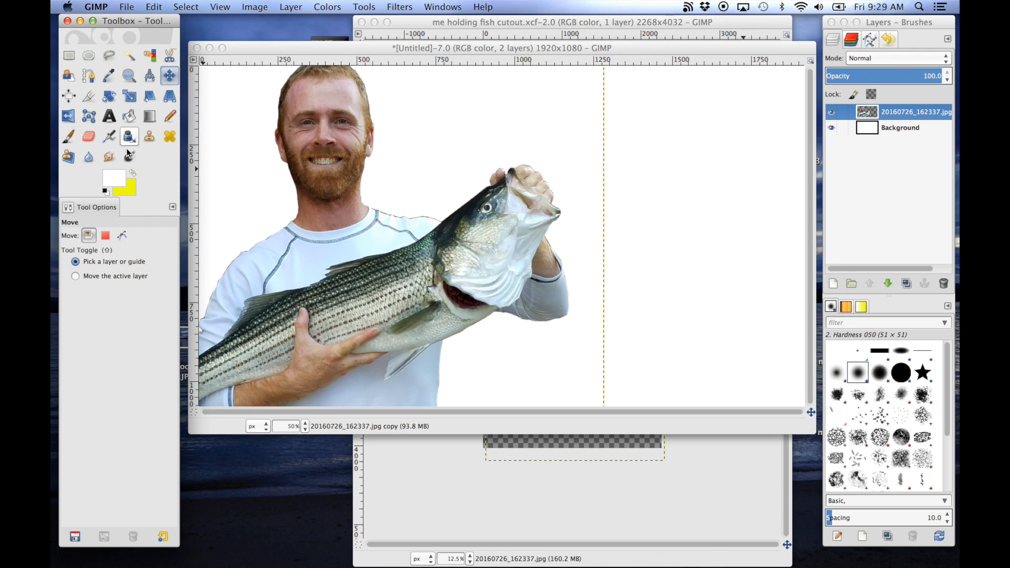
left_click(121, 181)
left_click(327, 112)
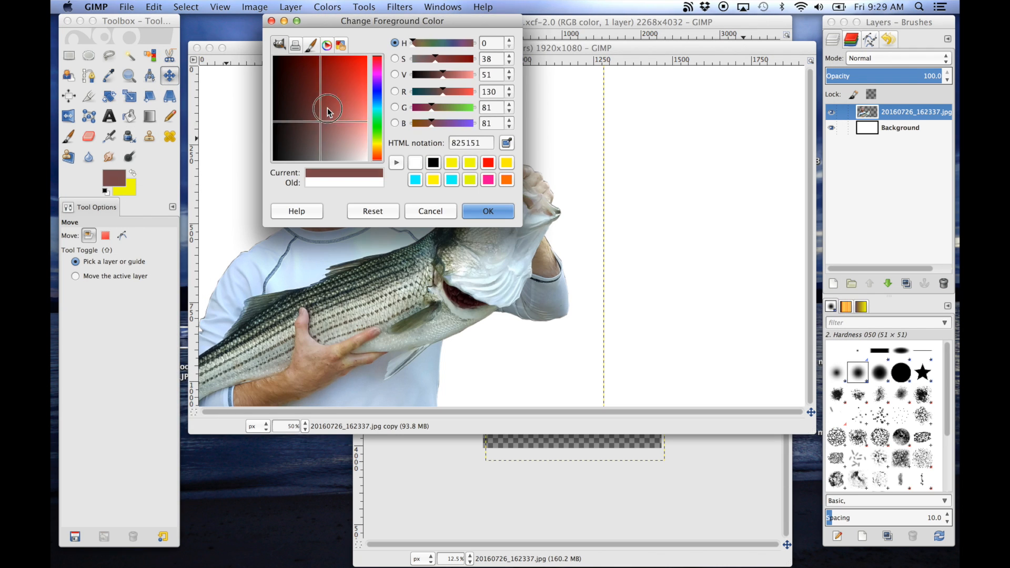
left_click_drag(328, 111, 372, 38)
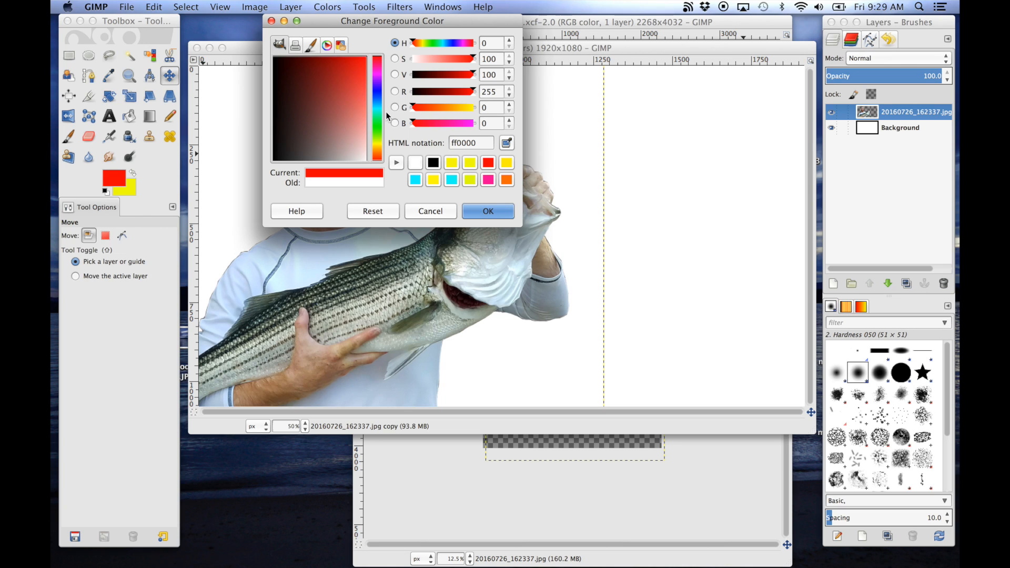
left_click_drag(374, 140, 376, 146)
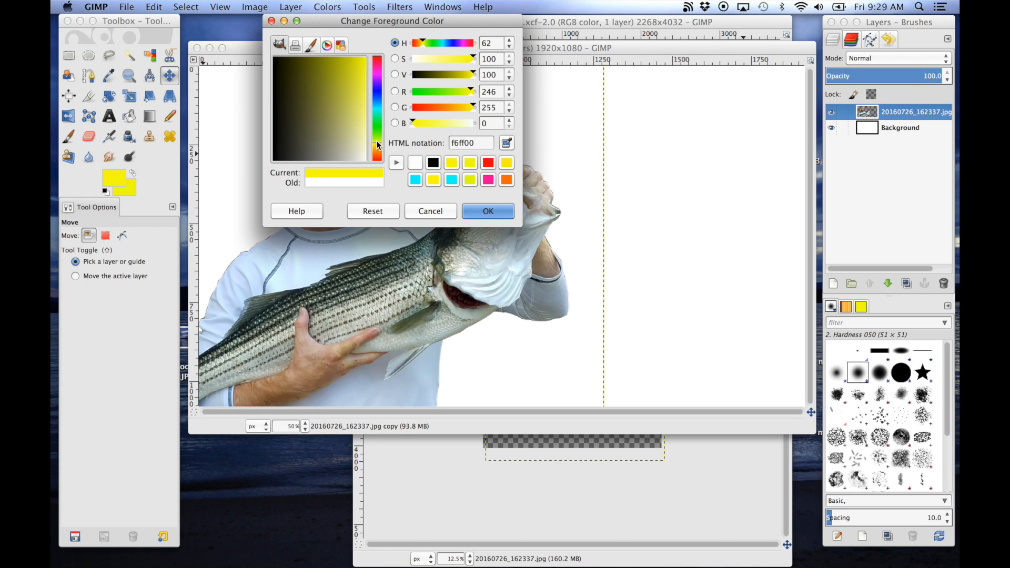
left_click_drag(377, 146, 376, 183)
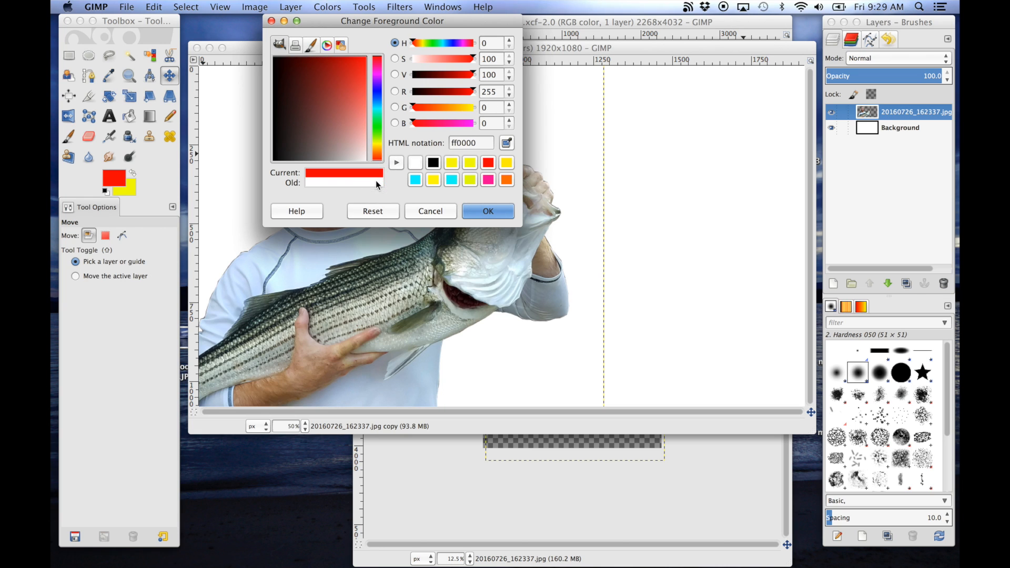
left_click(478, 211)
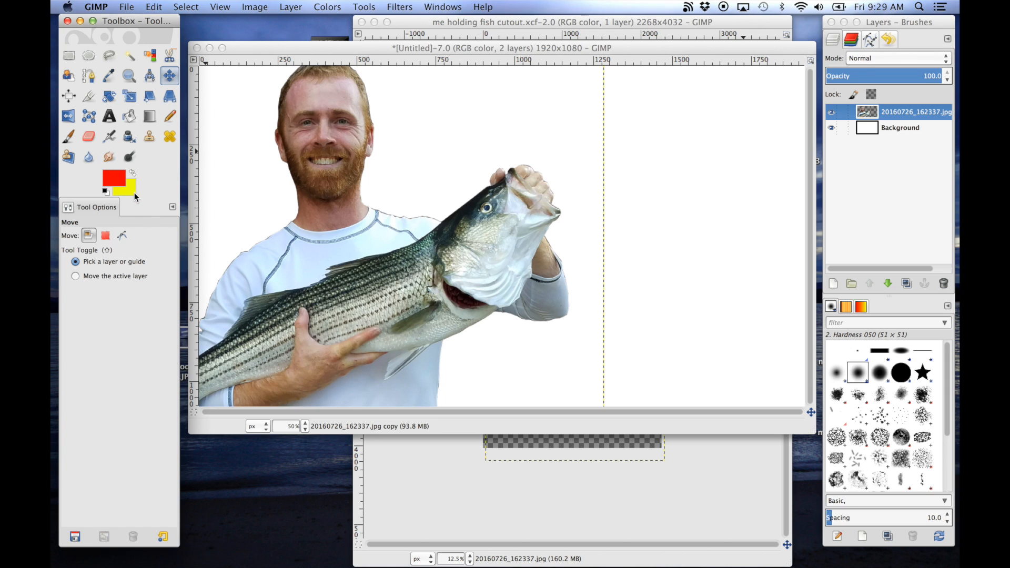
left_click(149, 117)
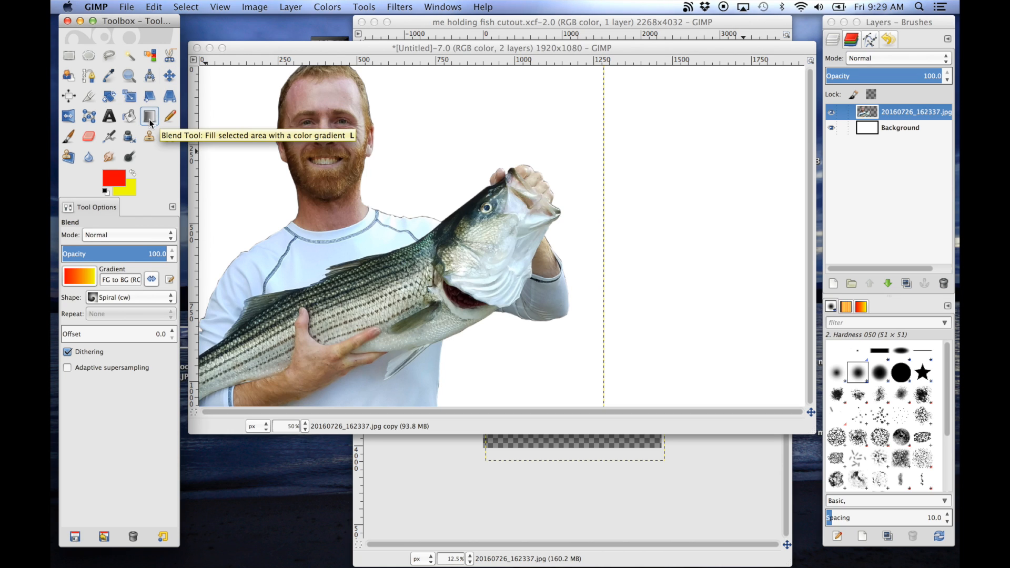
Step: Set the gradient shape to Linear, try a diagonal red-to-yellow blend on the cutout layer, and undo it
left_click(113, 298)
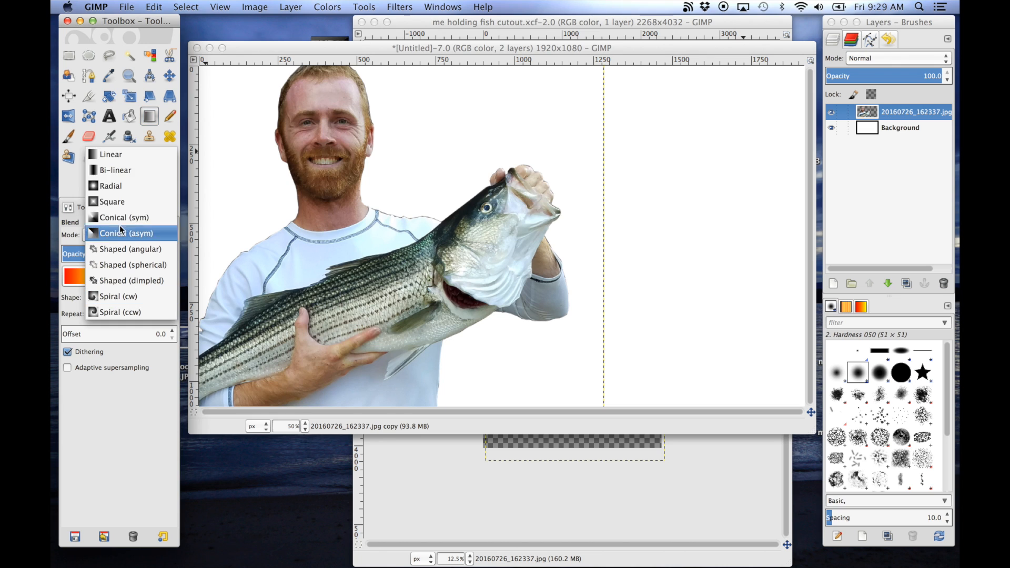
left_click(120, 156)
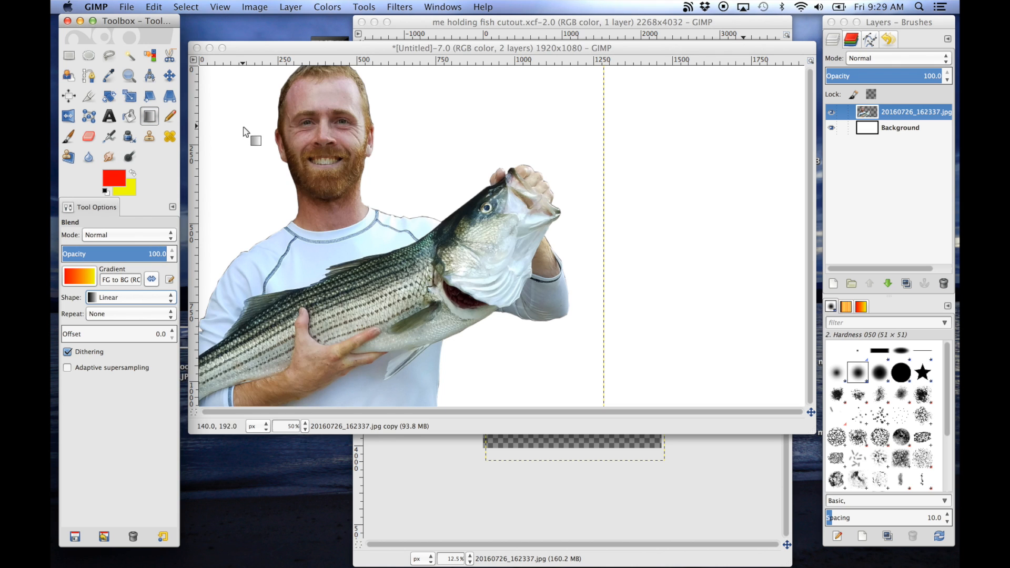
left_click_drag(220, 80, 779, 419)
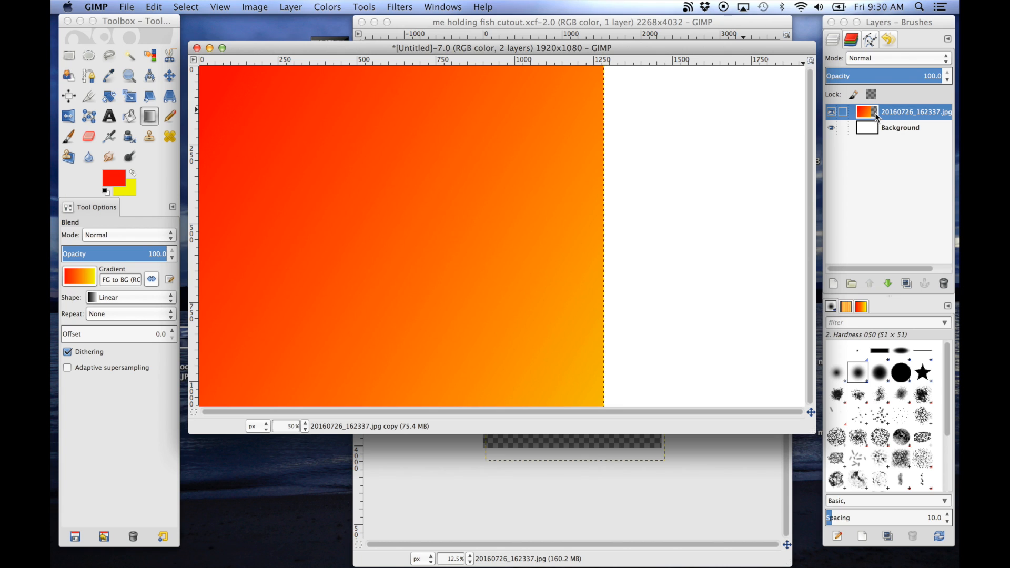
key("ctrl+z")
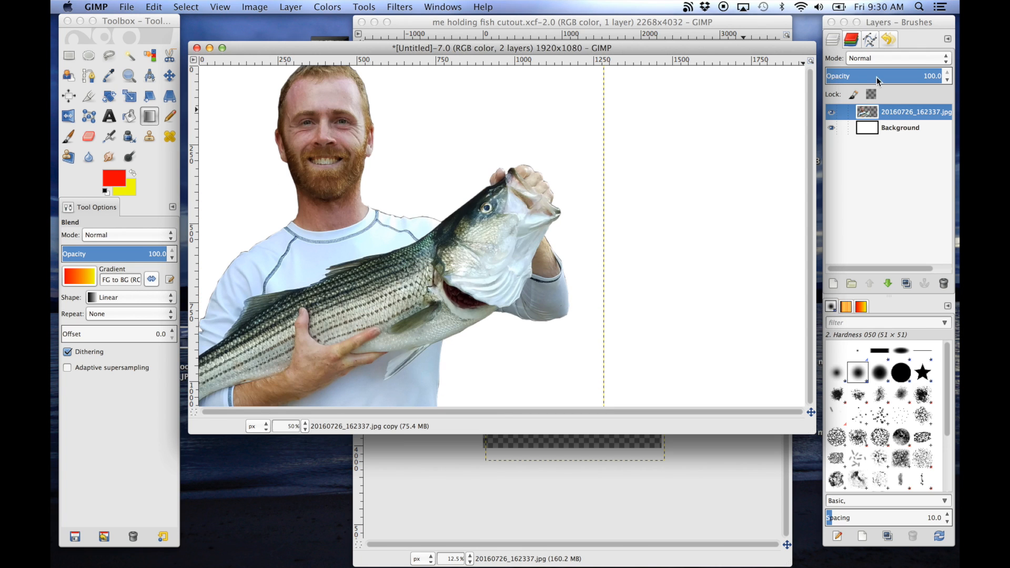
Step: Select the Background layer and fill it with a linear red-to-yellow gradient running diagonally from upper left to lower right
left_click(883, 130)
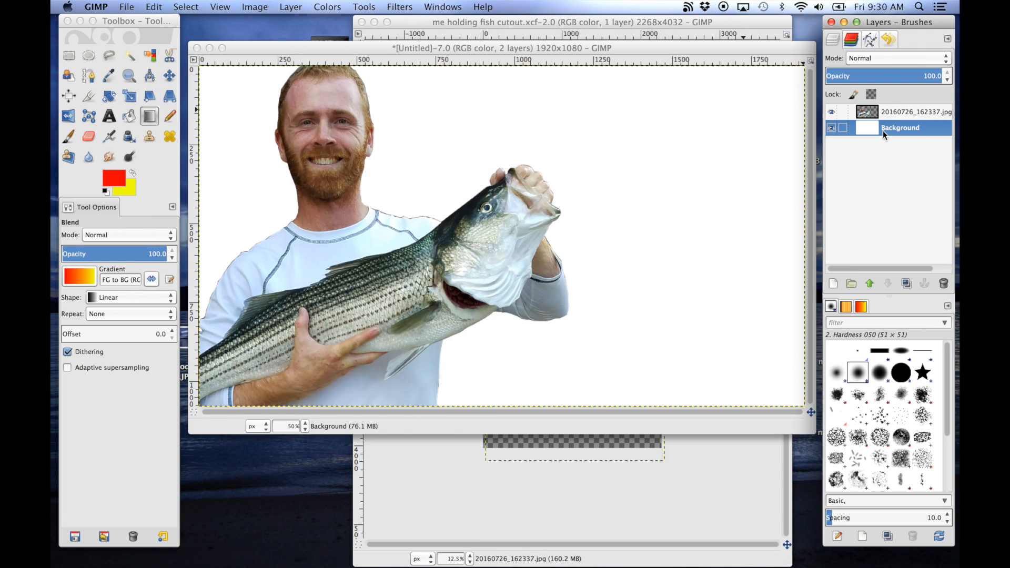
left_click_drag(239, 100, 720, 335)
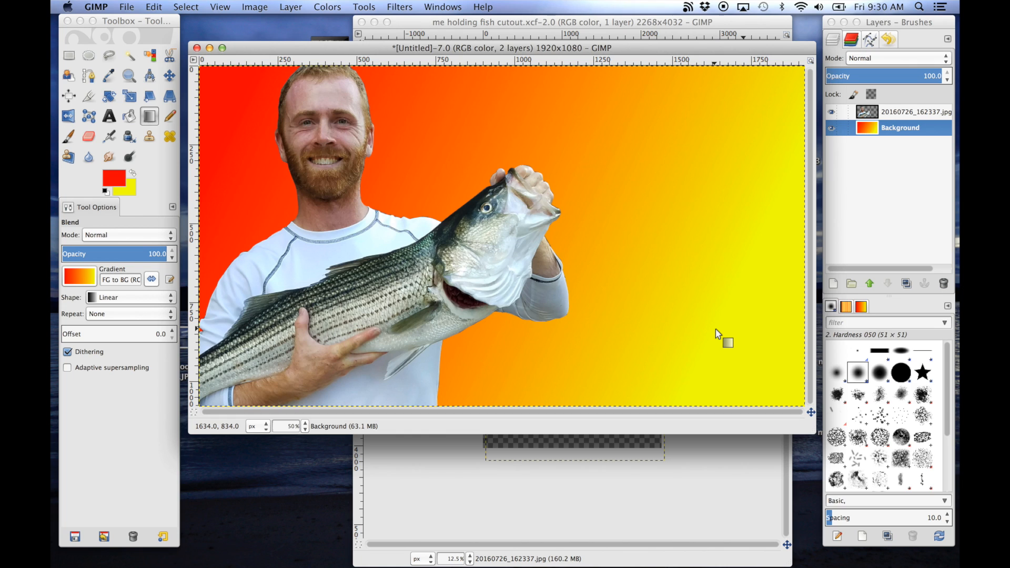
Step: Try a Radial gradient on the Background layer, drawn outward from the fish's head toward the man's face
left_click(122, 287)
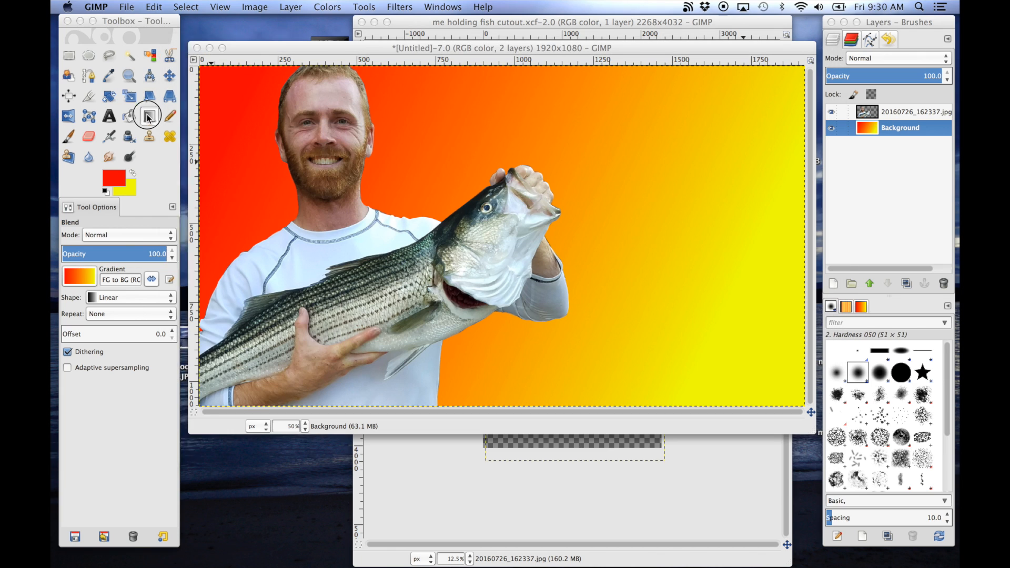
left_click(124, 297)
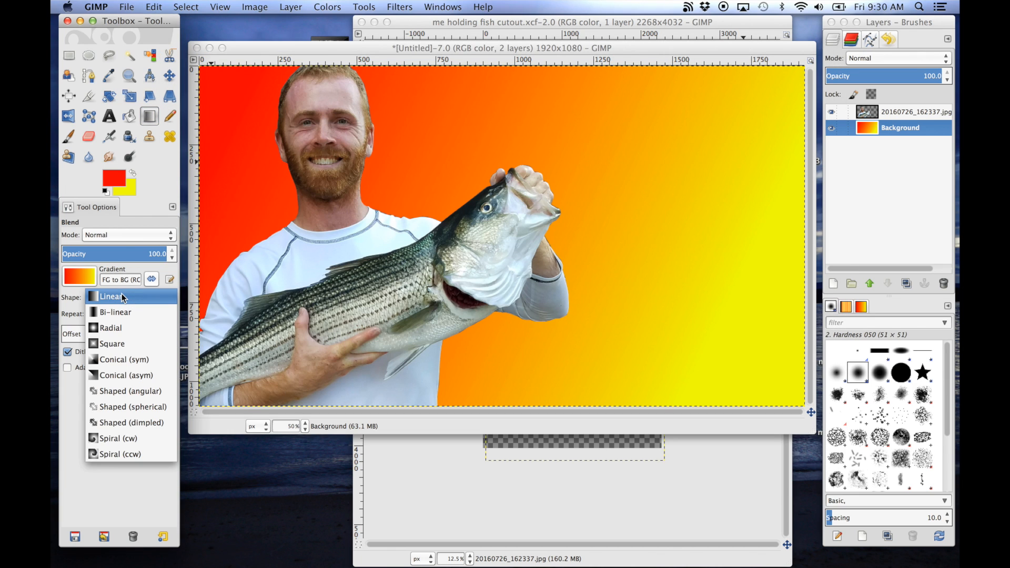
left_click(119, 326)
left_click_drag(496, 215, 355, 176)
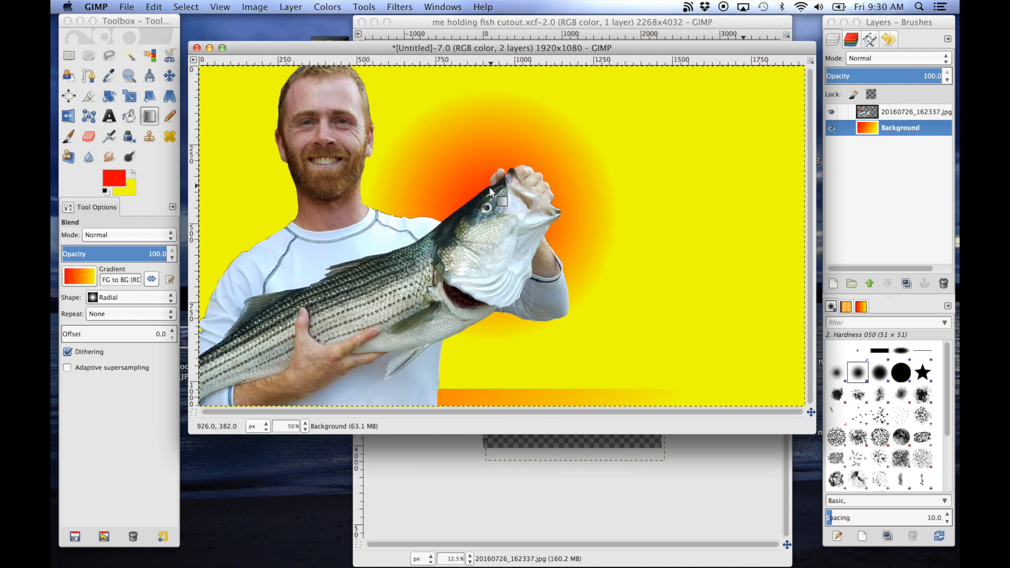
Step: Try a Spiral (cw) gradient on the Background layer, drawn from beside the man's face toward the fish's head
left_click(128, 297)
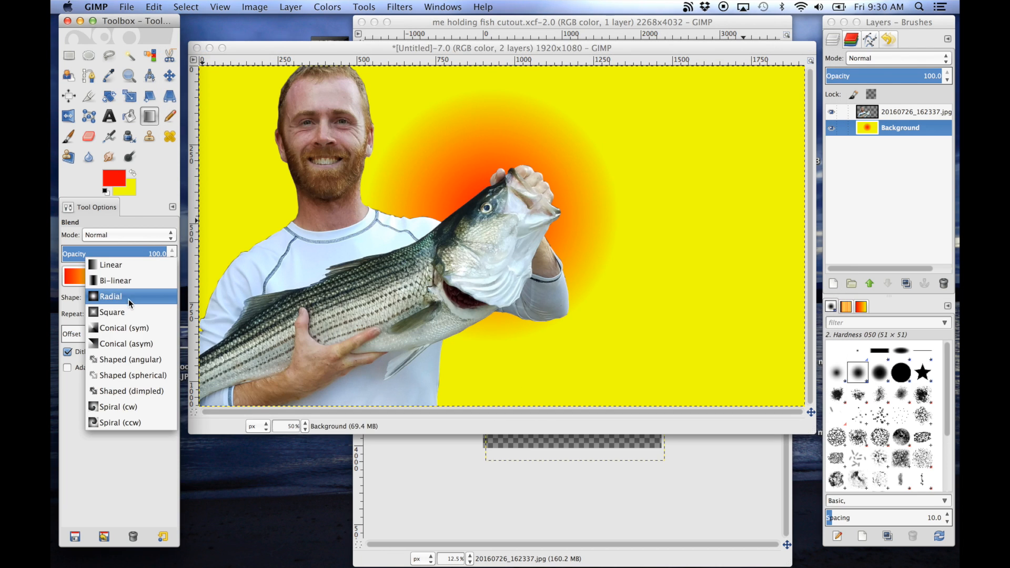
left_click(111, 402)
left_click_drag(372, 121, 474, 181)
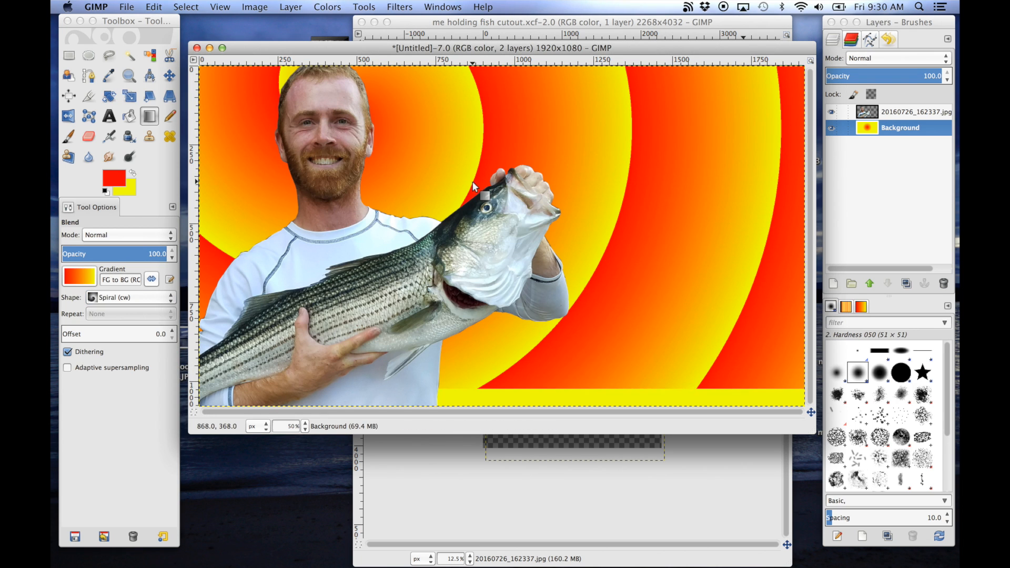
Step: Set the gradient shape to Square and draw a short red-to-yellow blend outward from the man's face on the Background layer
left_click(108, 298)
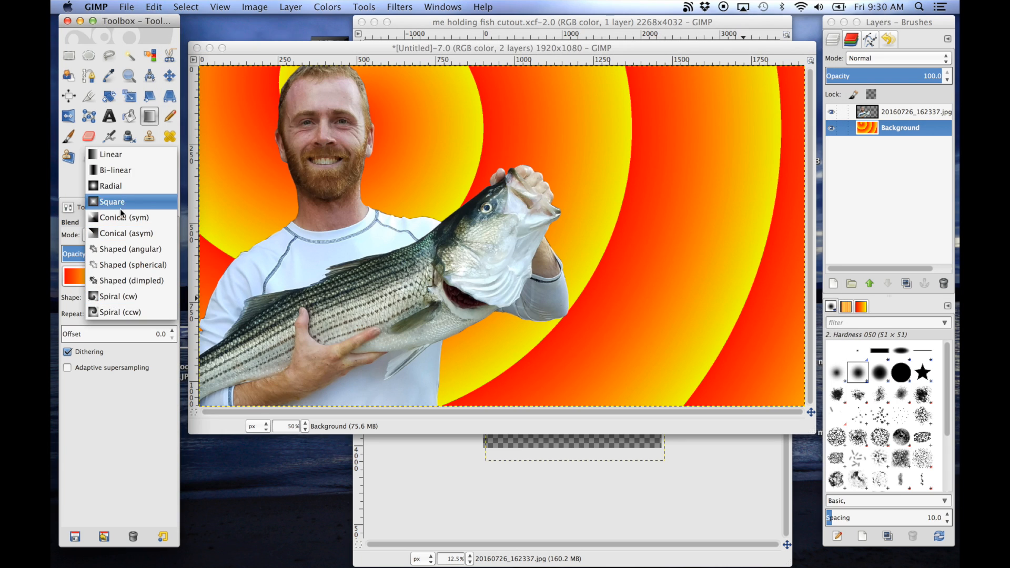
left_click(121, 186)
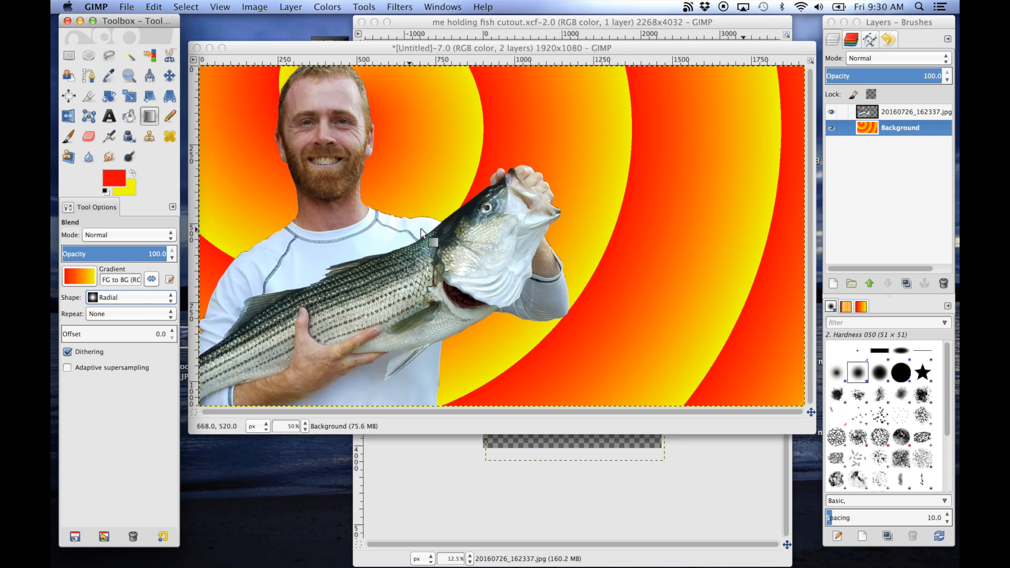
left_click(116, 297)
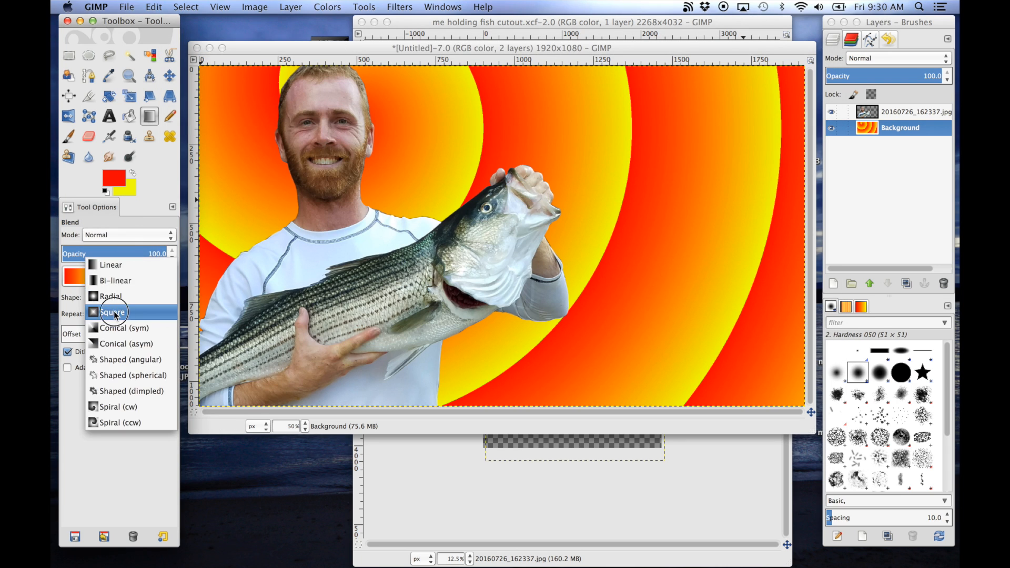
left_click(108, 312)
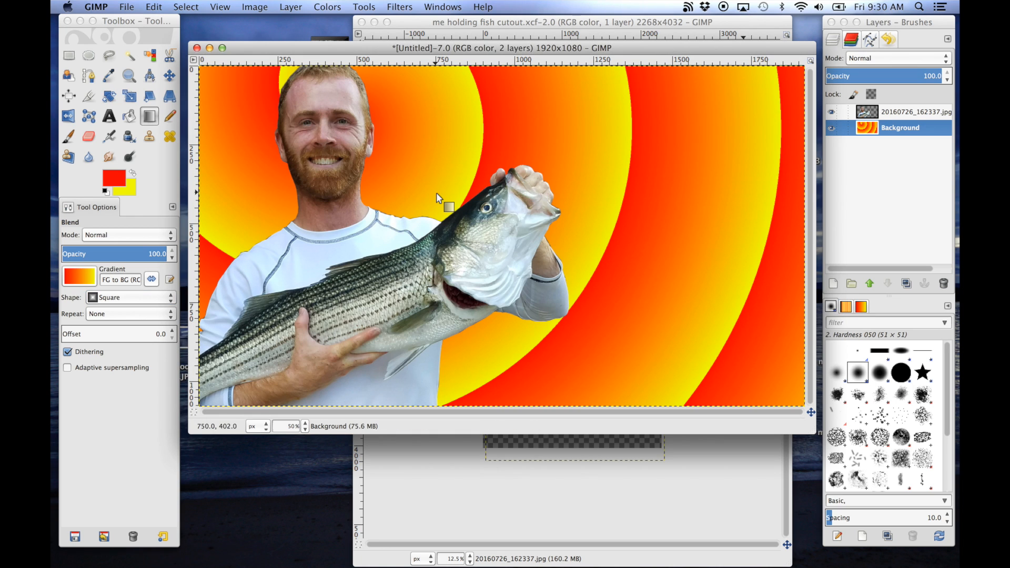
left_click_drag(349, 126, 432, 175)
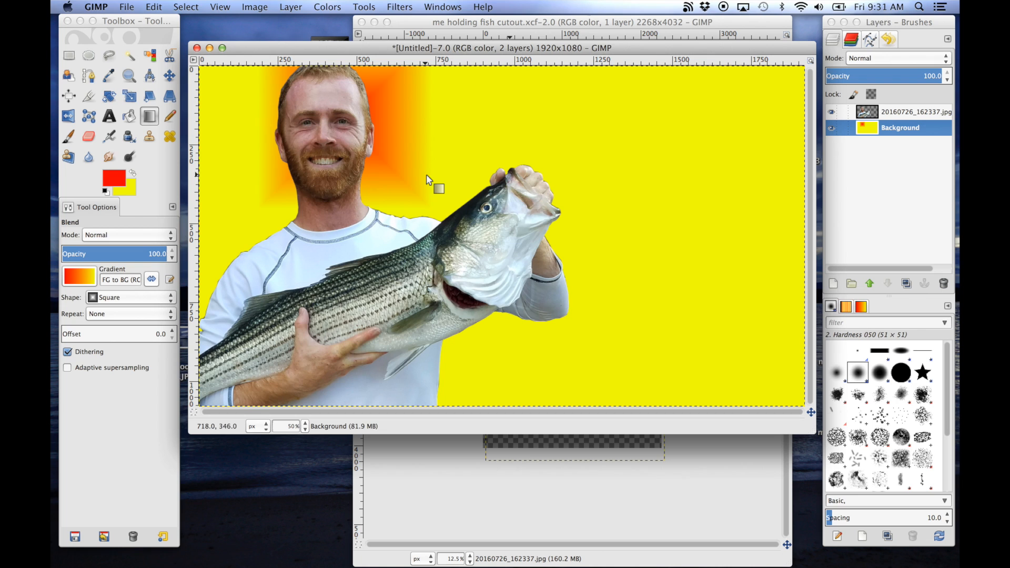
Step: Redraw the square gradient from the man's face at varying lengths, ending with a long blend down to the canvas's lower edge
left_click_drag(338, 125, 490, 177)
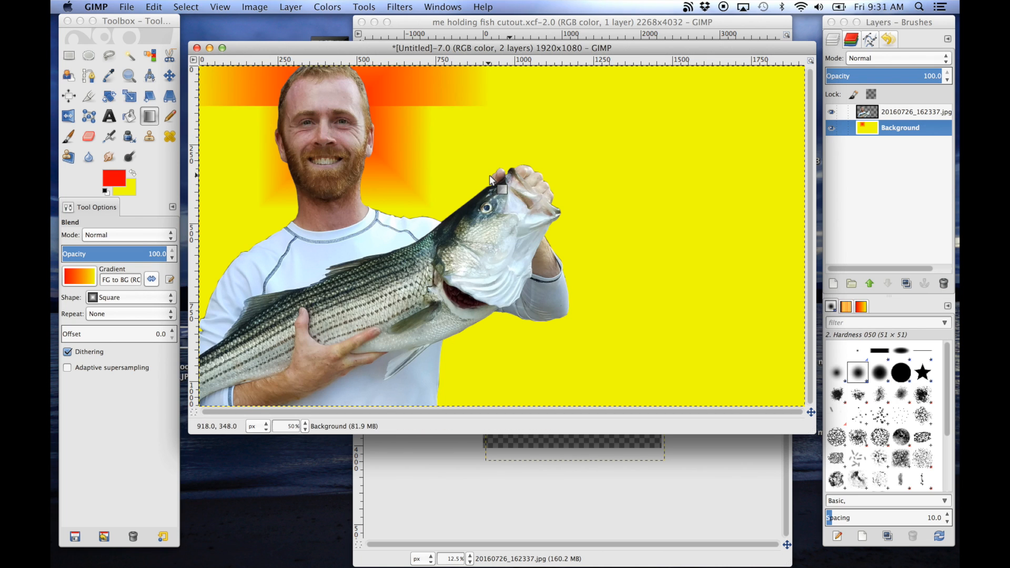
left_click_drag(327, 131, 518, 171)
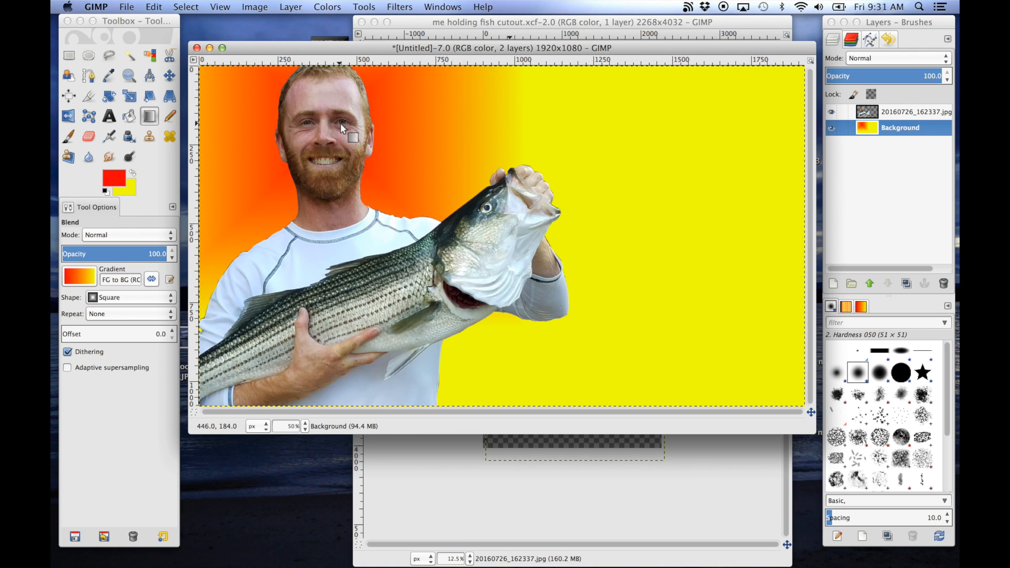
left_click_drag(340, 123, 550, 181)
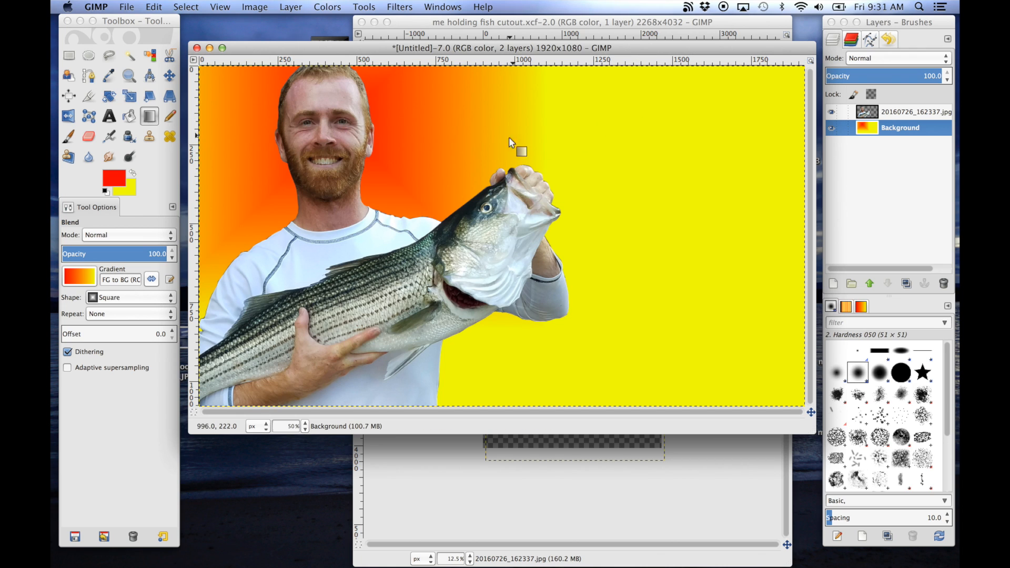
left_click_drag(345, 121, 461, 346)
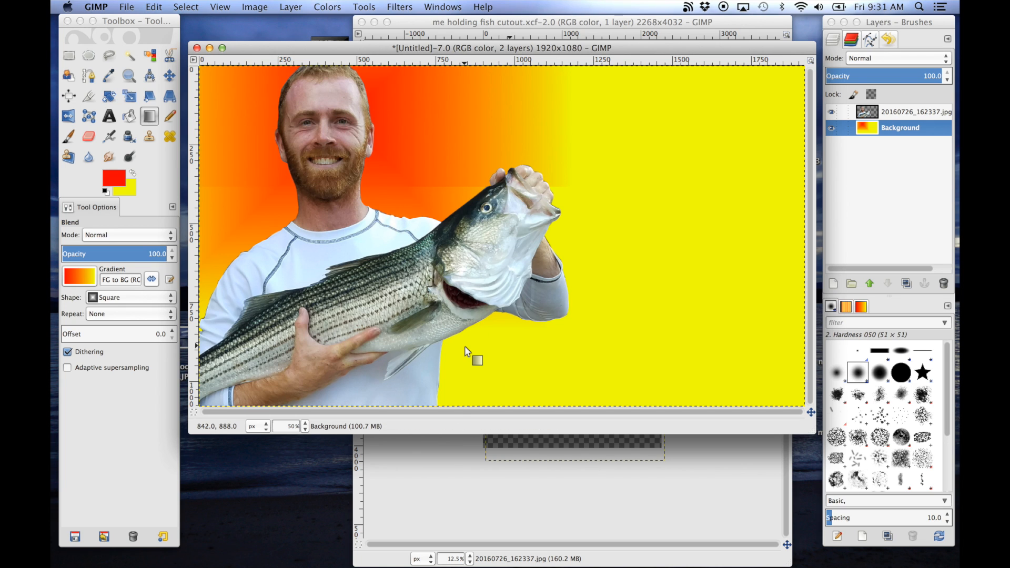
left_click_drag(344, 125, 455, 411)
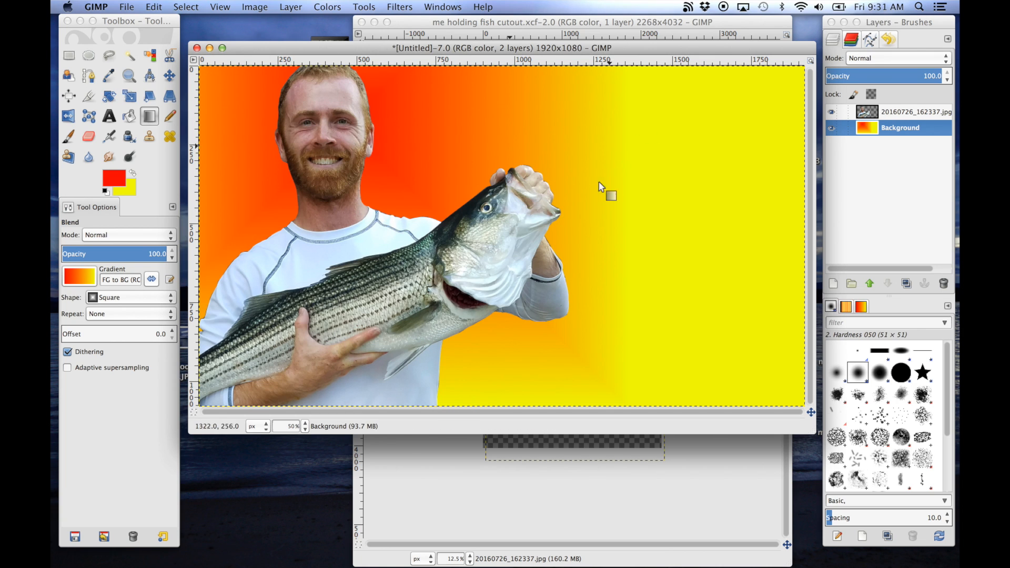
left_click_drag(336, 126, 511, 314)
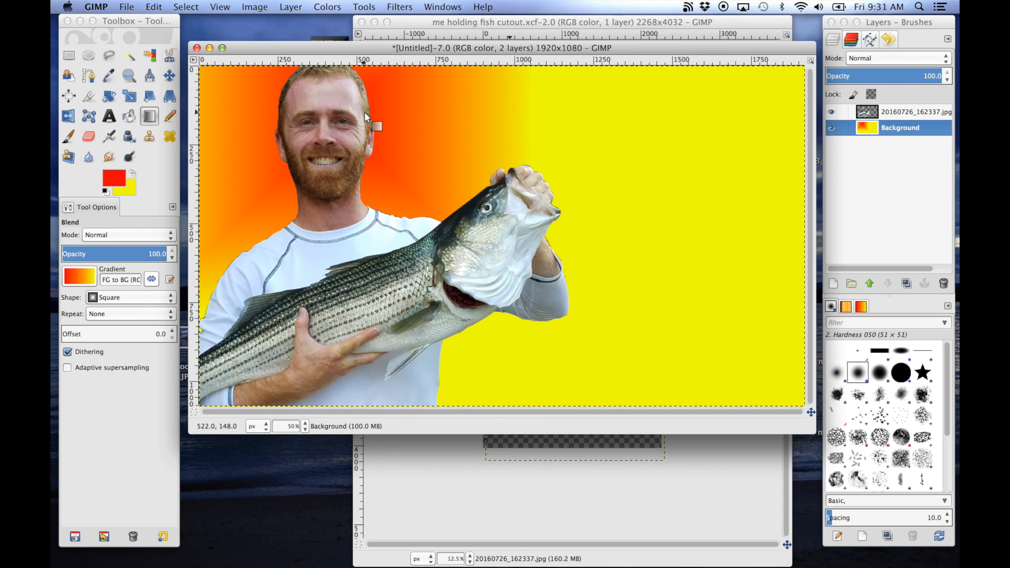
left_click_drag(344, 115, 545, 407)
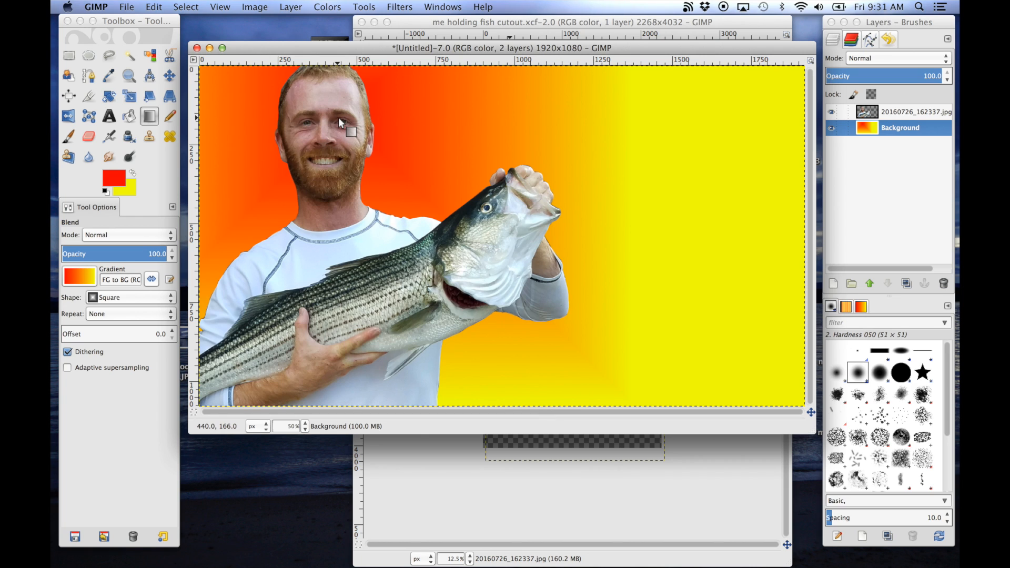
Step: Activate the Text tool and set the foreground color to black
left_click(109, 117)
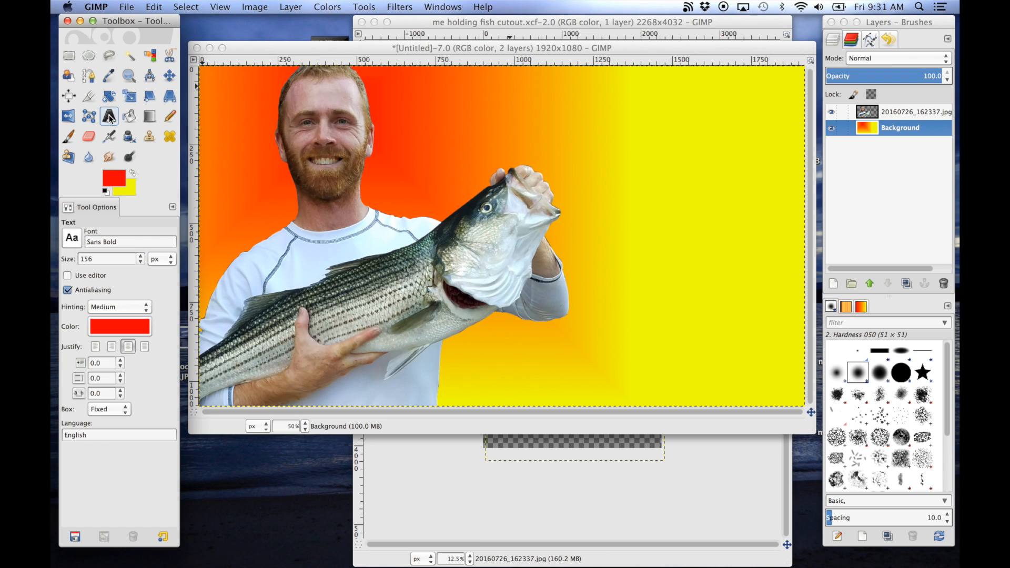
left_click(113, 178)
left_click_drag(295, 151, 259, 44)
left_click(488, 211)
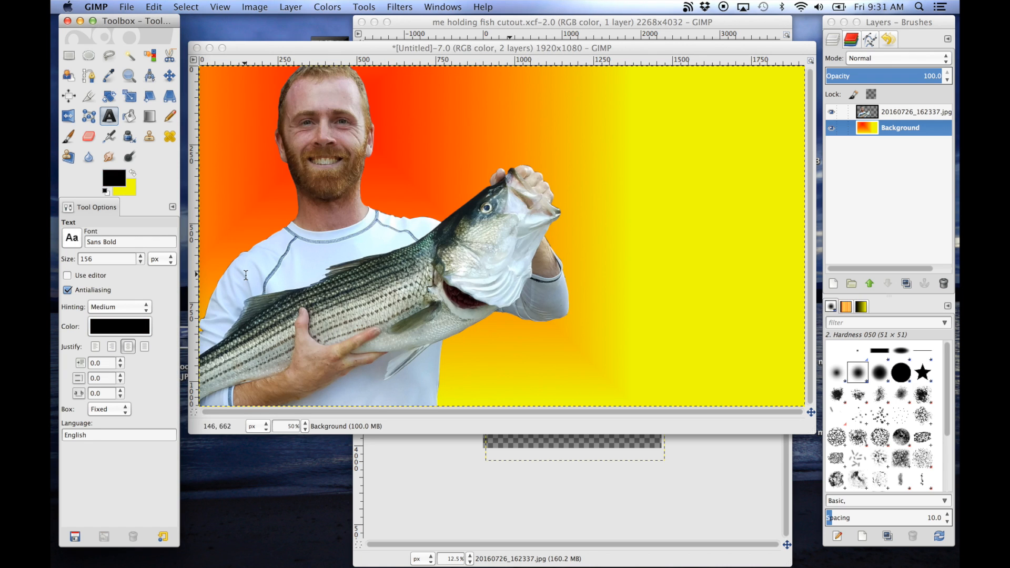
left_click(72, 238)
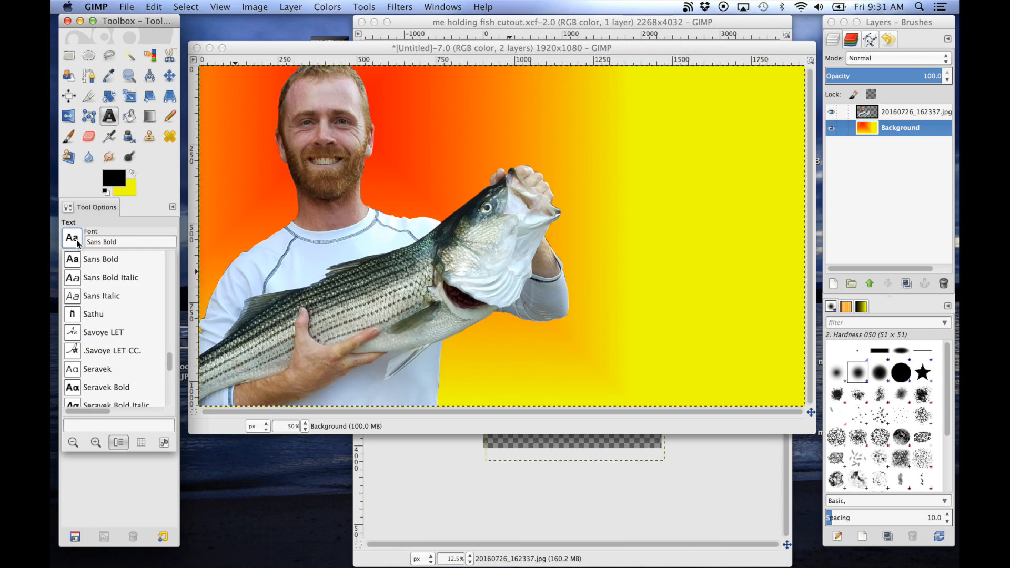
left_click(72, 238)
left_click(72, 240)
left_click(119, 234)
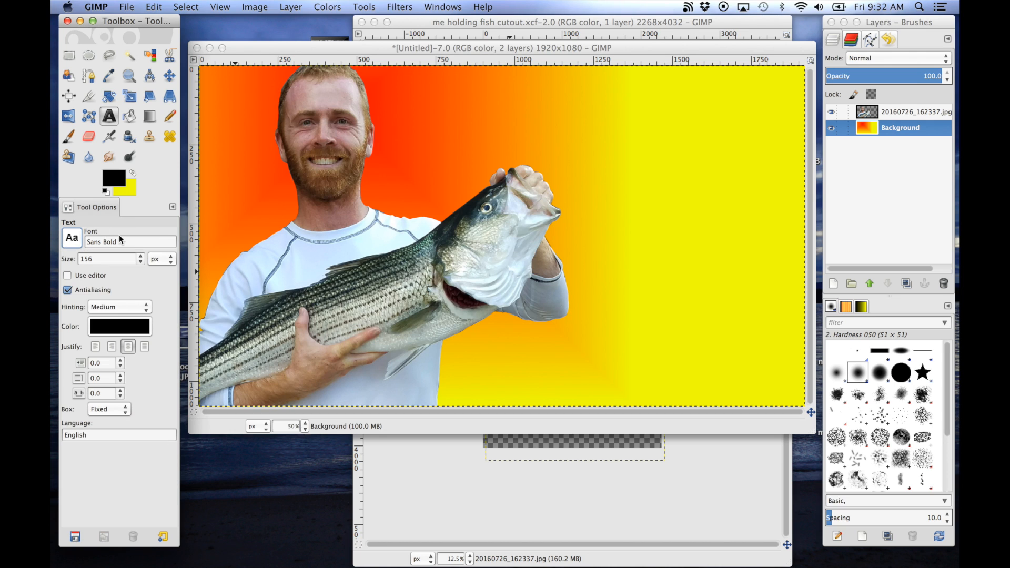
Step: Add the text "KAYAK FISHING" in Sans Bold, 156 px, in the canvas's upper-right area
left_click(683, 120)
type("KA")
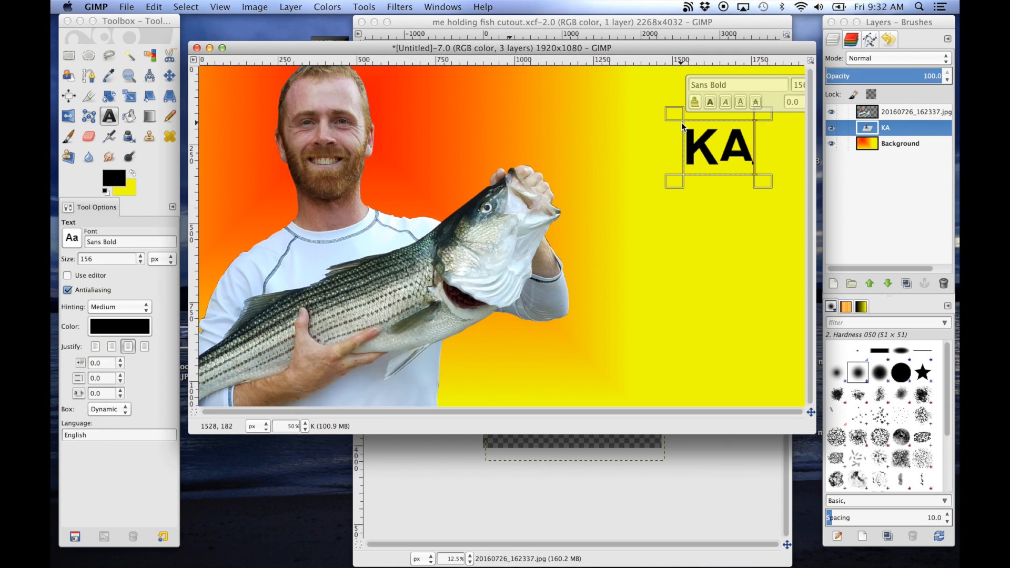
type("YAK FISHING")
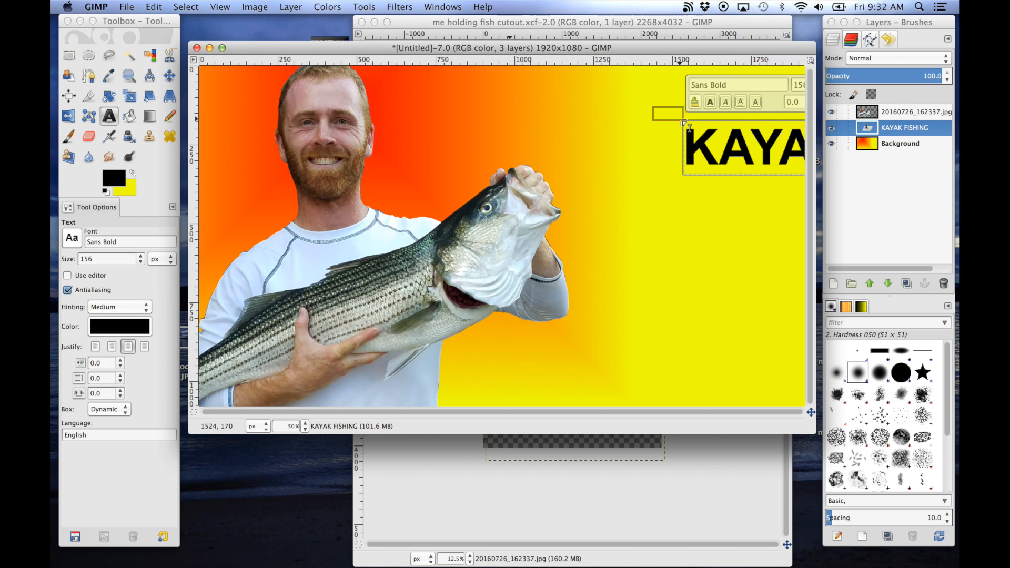
Step: Resize the text box to about 600 × 964 px so it fits within the yellow area beside the fish
left_click_drag(682, 121, 587, 82)
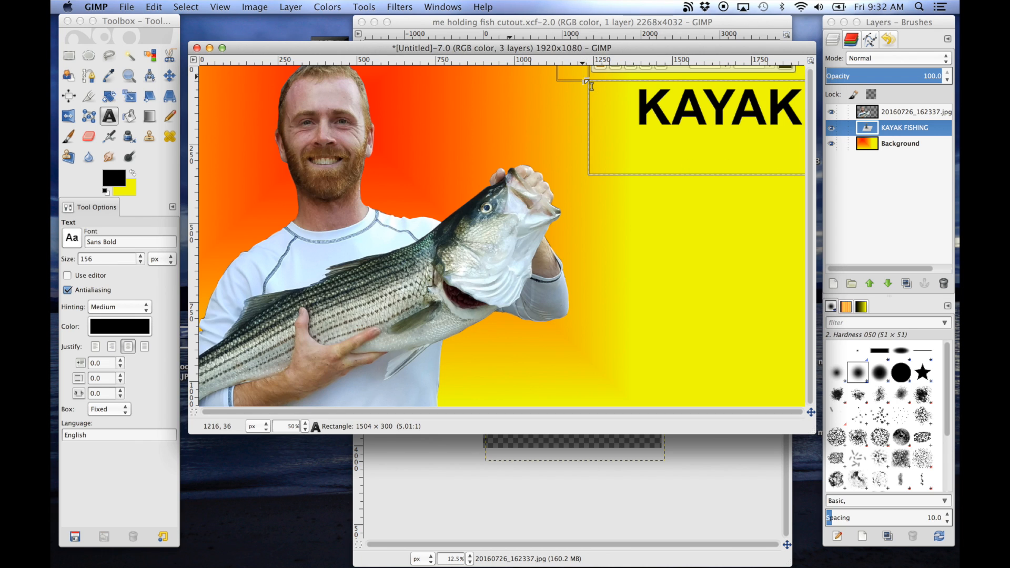
left_click_drag(576, 182, 576, 396)
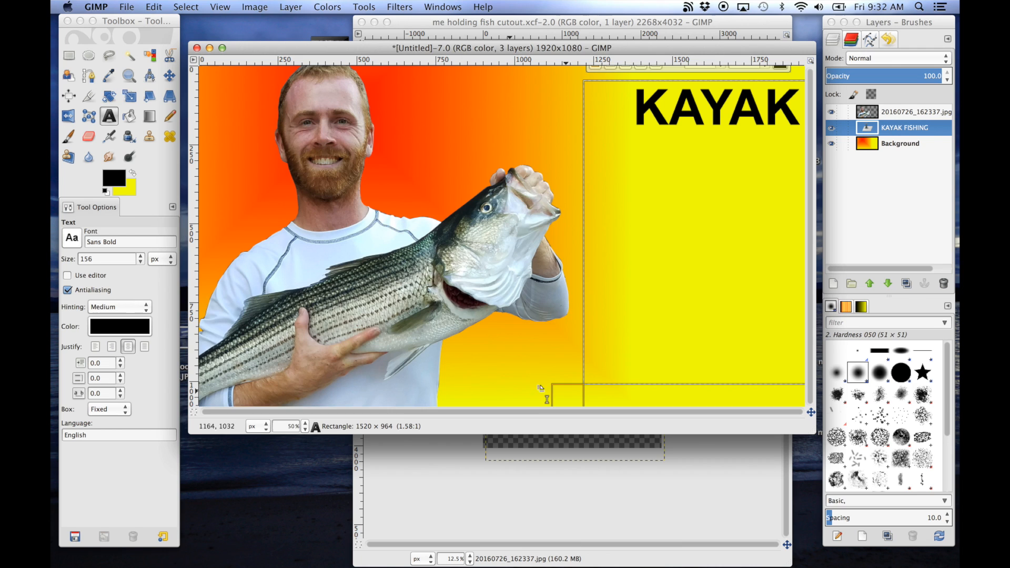
left_click(308, 431)
left_click(290, 533)
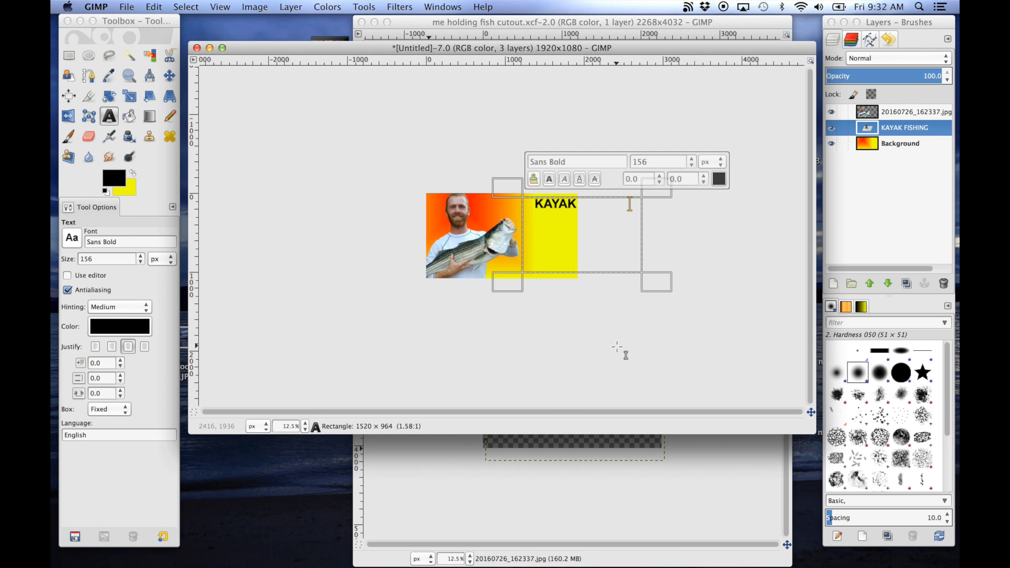
left_click_drag(664, 284, 582, 284)
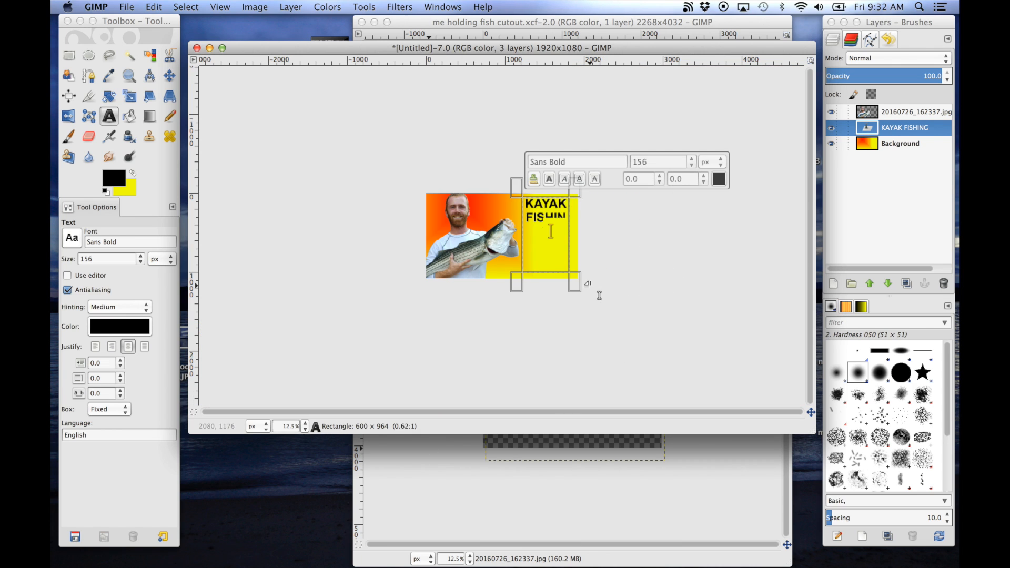
left_click(309, 431)
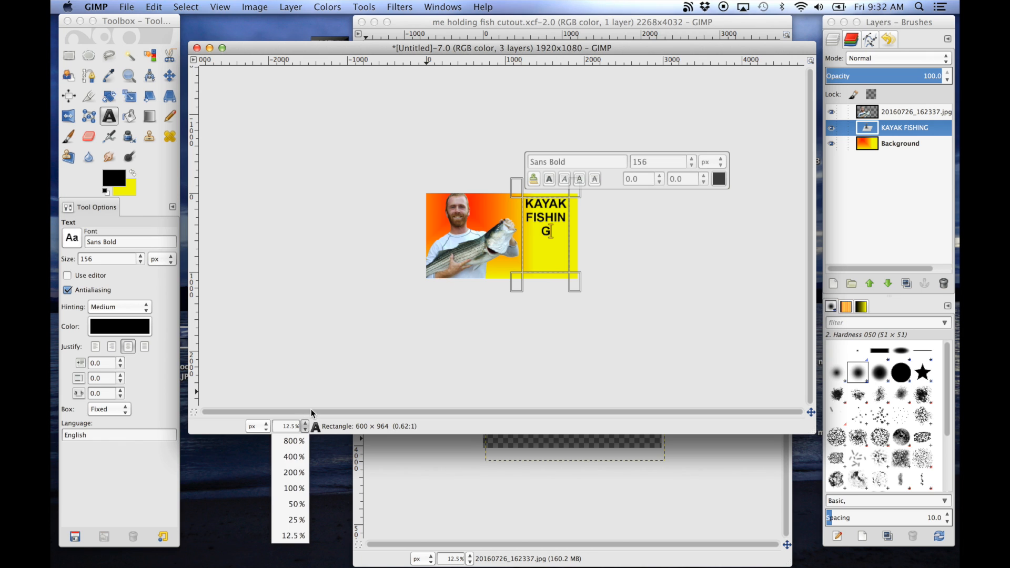
left_click(289, 490)
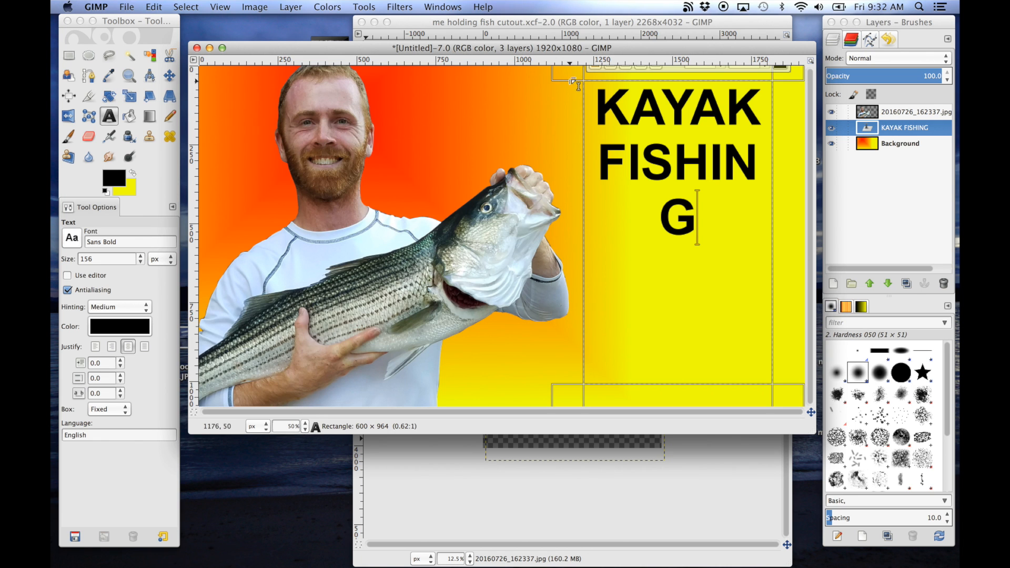
Step: Enlarge the title's text box to about 852 × 988 px so that FISHING fits on one line
left_click_drag(563, 72, 537, 72)
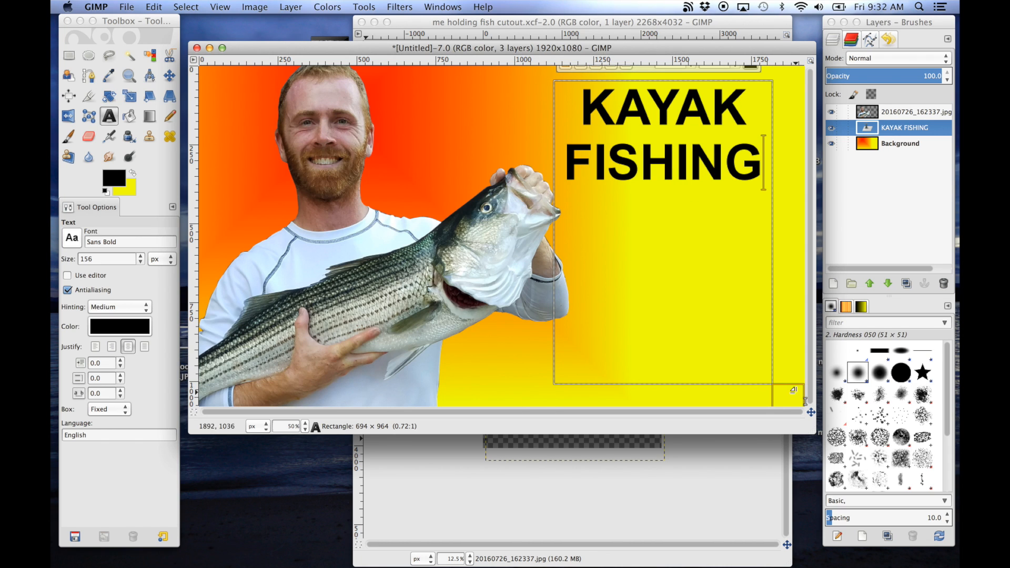
left_click_drag(794, 396, 807, 409)
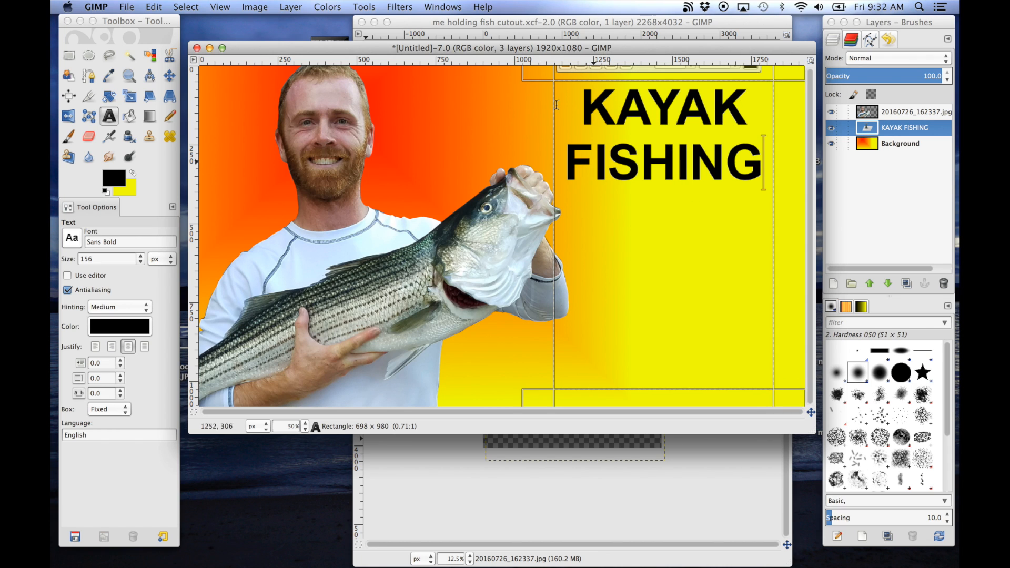
left_click_drag(537, 77, 513, 78)
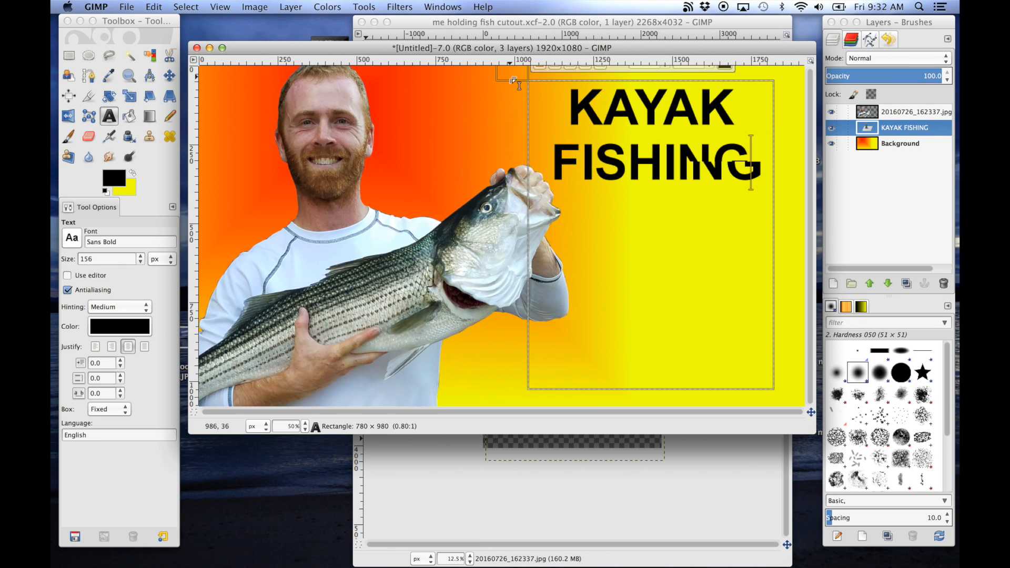
left_click_drag(791, 75, 814, 71)
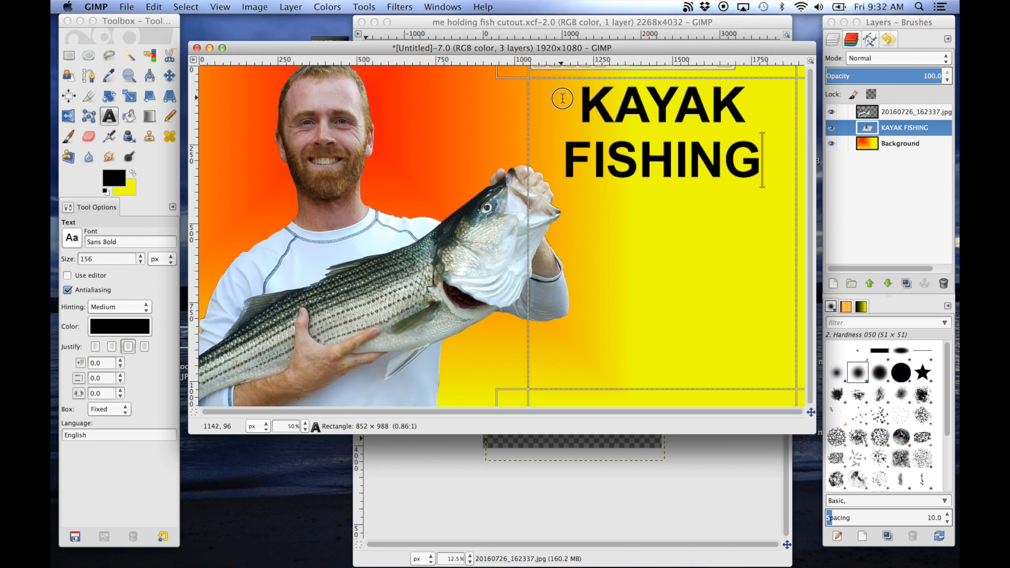
Step: Set the whole title's font size to 172 px and narrow its text box to about 812 × 986 px
left_click_drag(562, 98, 765, 173)
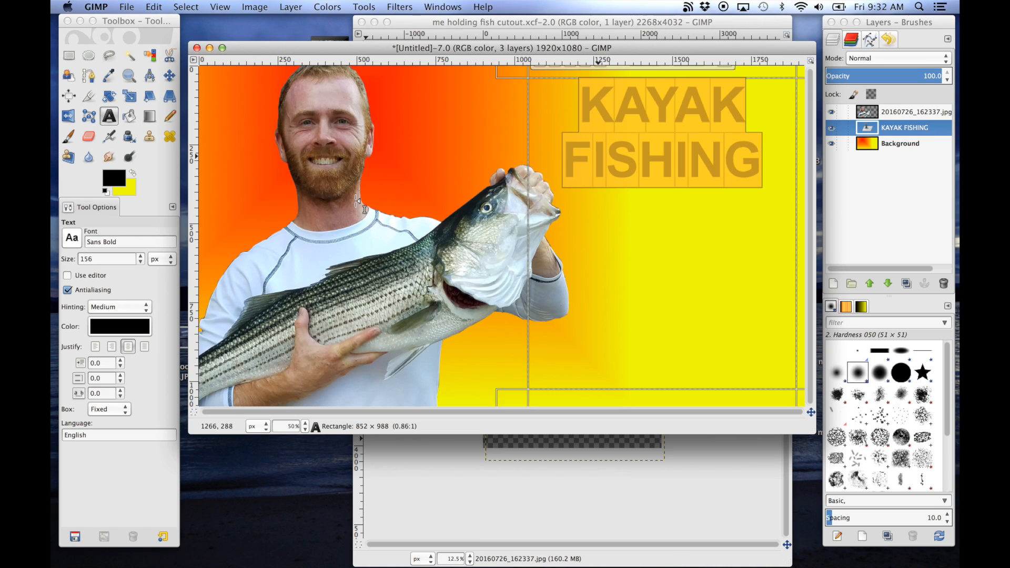
left_click(141, 257)
left_click(141, 256)
left_click(141, 257)
left_click(141, 257)
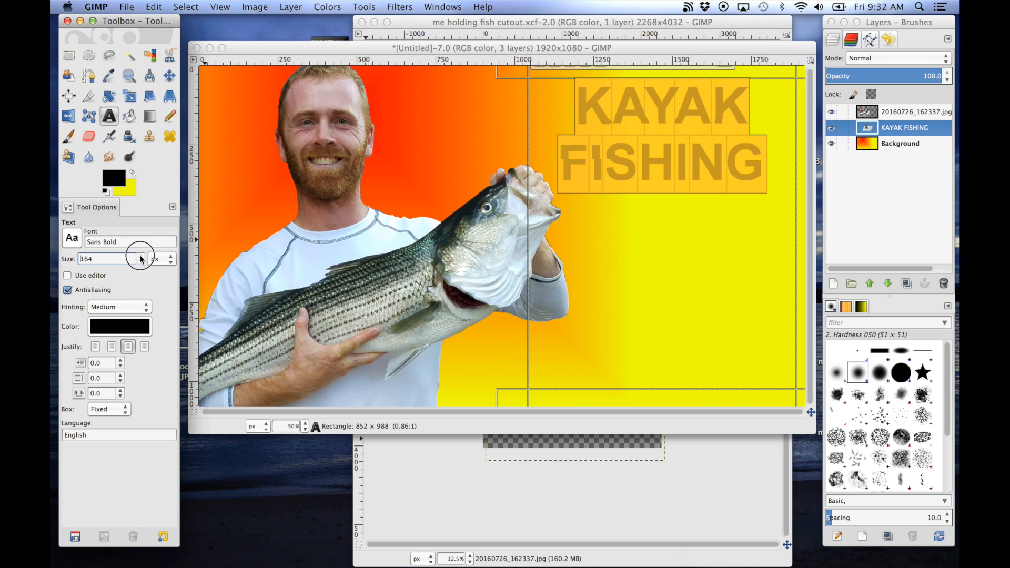
left_click(141, 257)
left_click(141, 257)
left_click(141, 256)
left_click(141, 257)
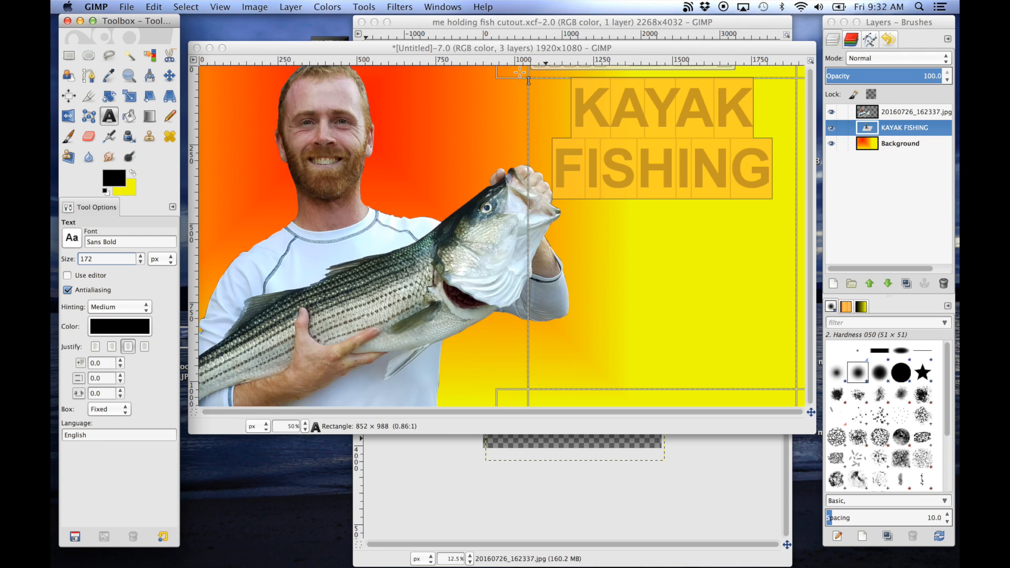
left_click_drag(507, 72, 519, 74)
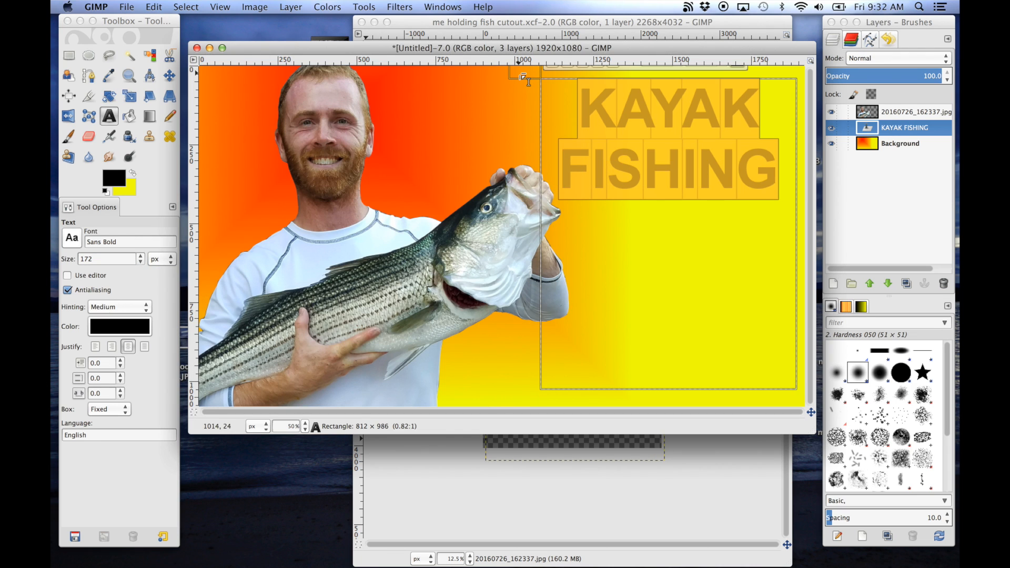
Step: Deselect the title text and activate the Rectangle Select tool
left_click(653, 170)
left_click(831, 128)
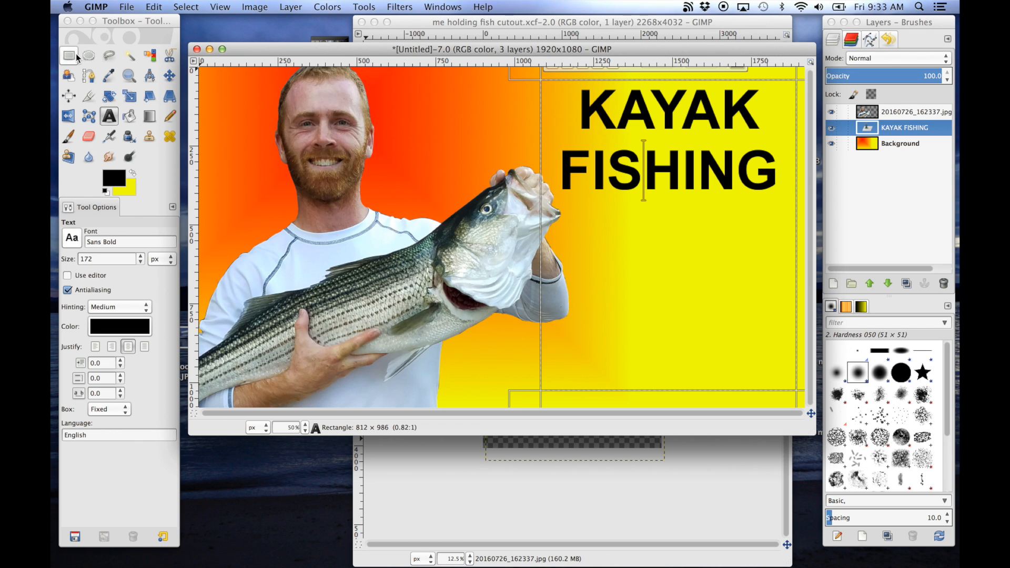
left_click(109, 31)
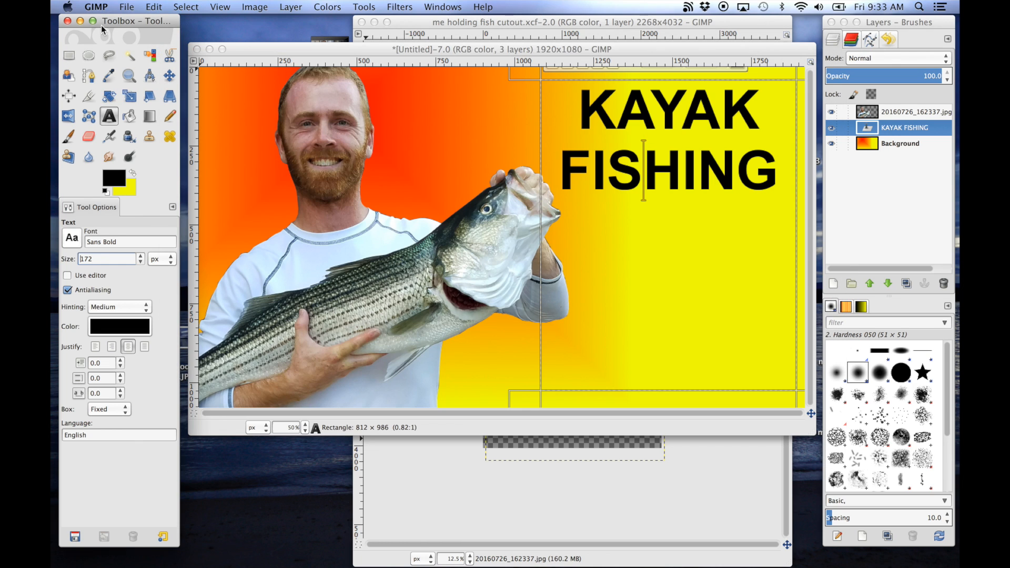
left_click(70, 57)
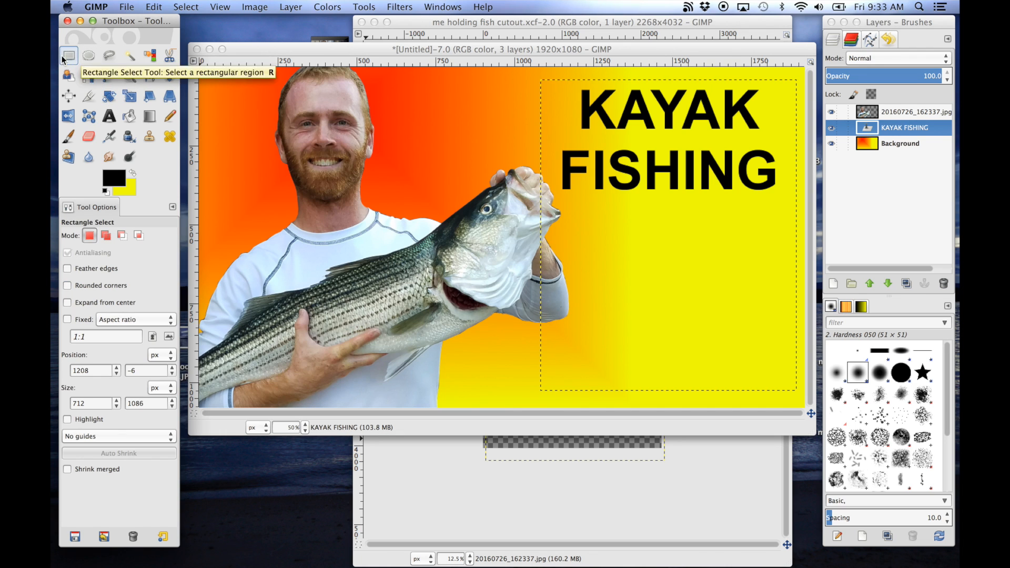
Step: Add a transparent 1920 × 1080 px layer named "box text" and place it directly below the KAYAK FISHING layer
right_click(861, 187)
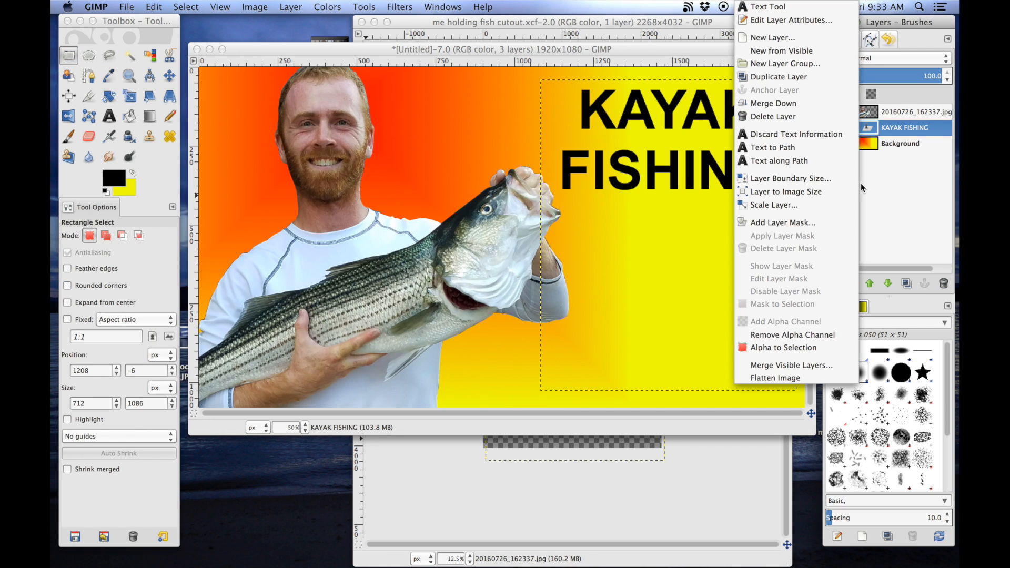
left_click(807, 38)
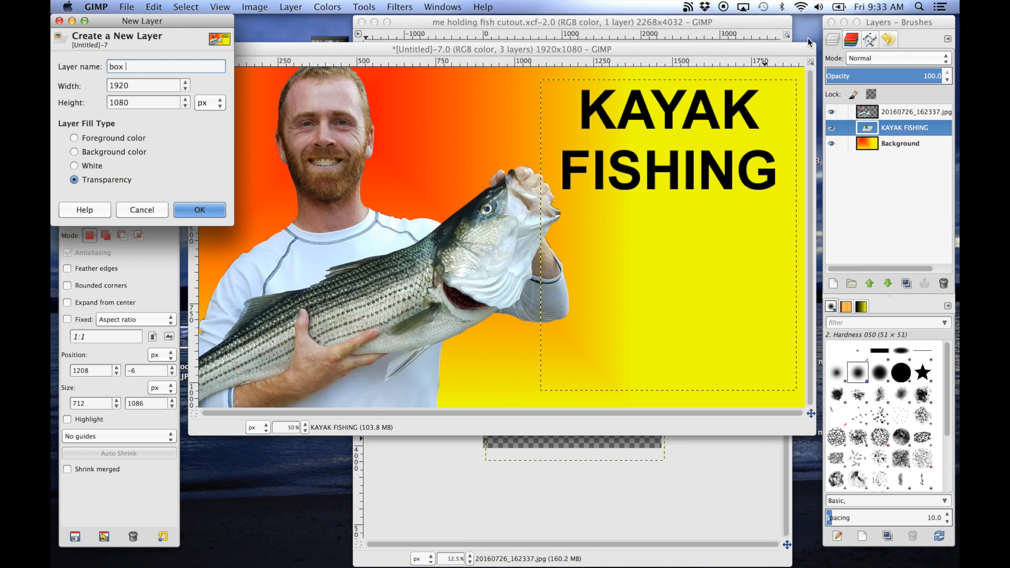
type("box text")
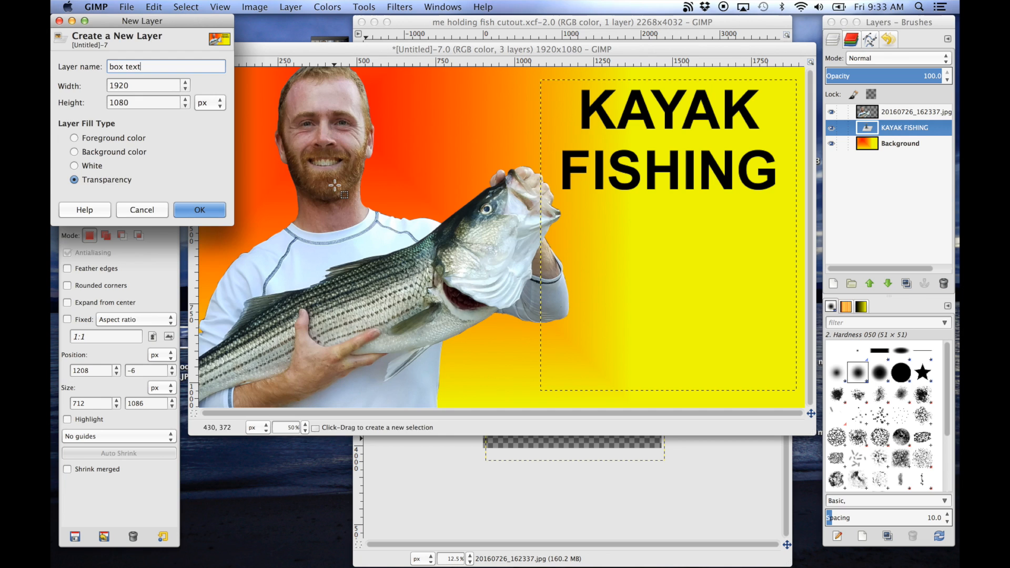
left_click(201, 208)
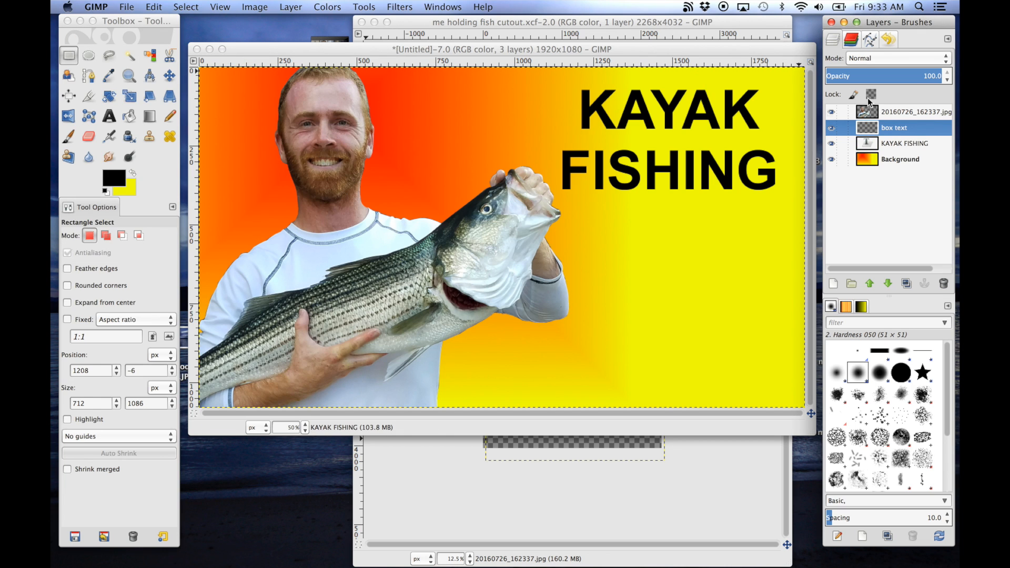
left_click_drag(884, 129, 888, 148)
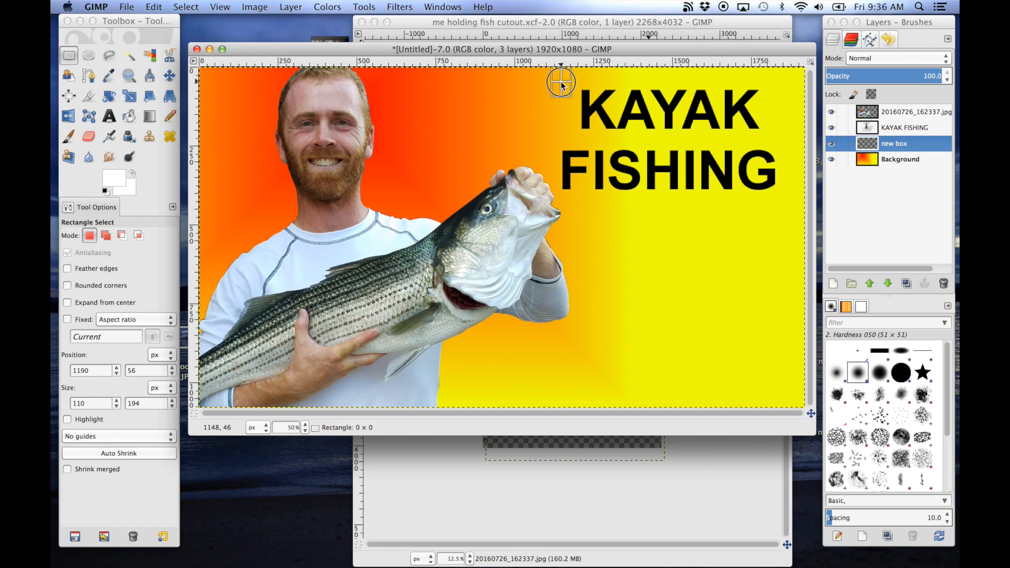
Step: Select a rectangle of about 724 × 358 px around the title and fill it white on the "new box" layer with the Blend tool
left_click_drag(561, 80, 783, 193)
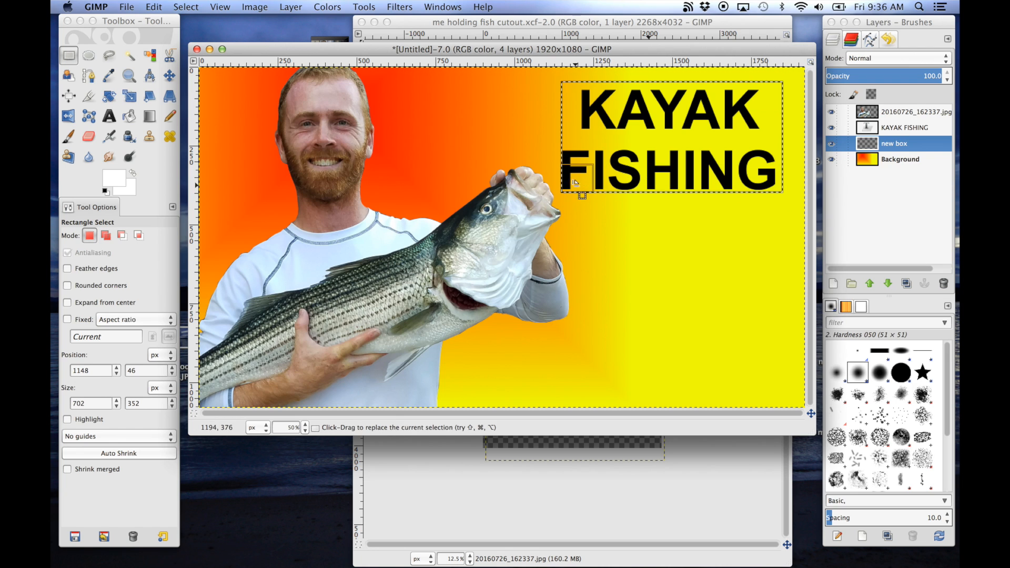
left_click_drag(568, 184, 564, 186)
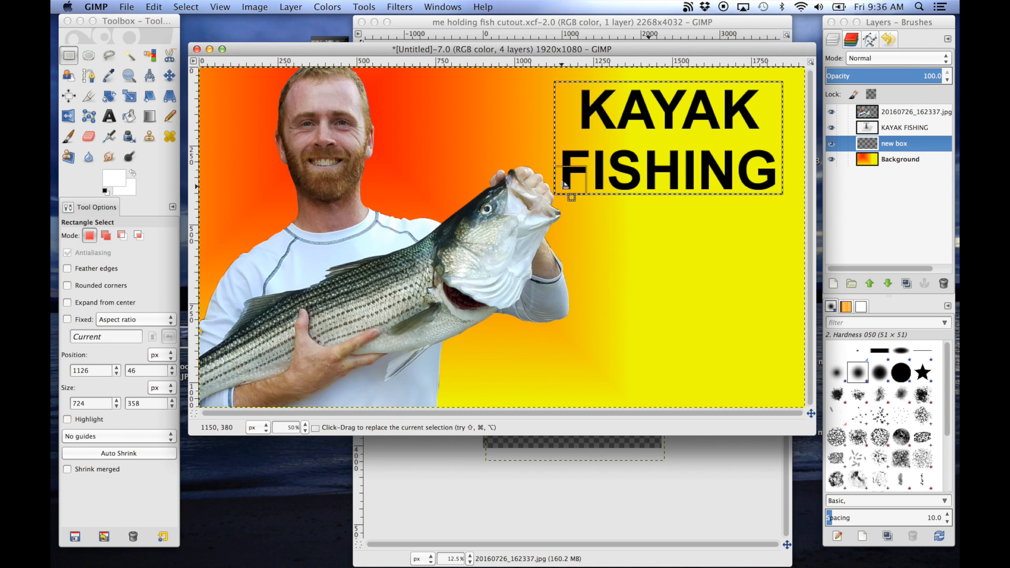
left_click(893, 147)
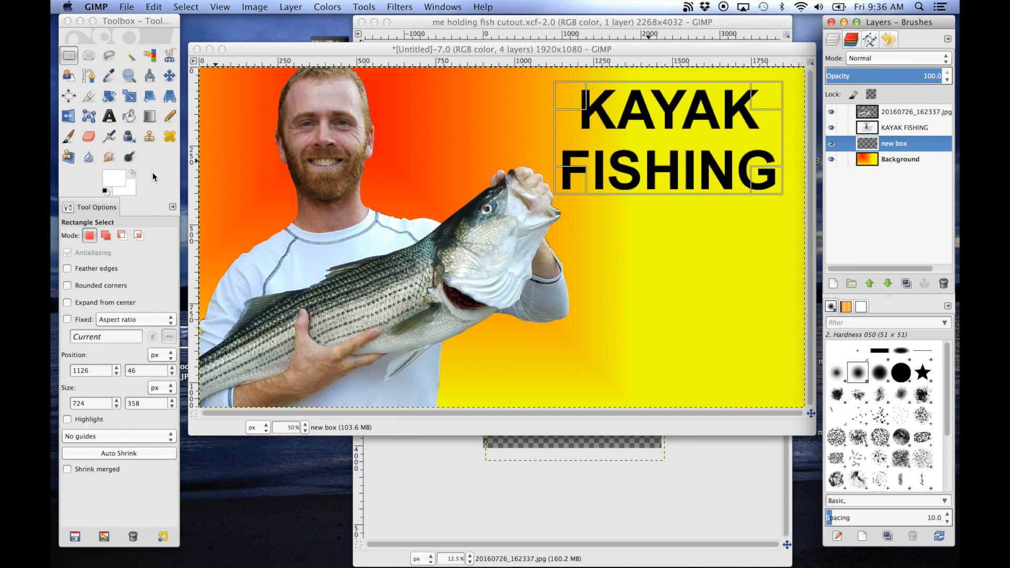
left_click(150, 117)
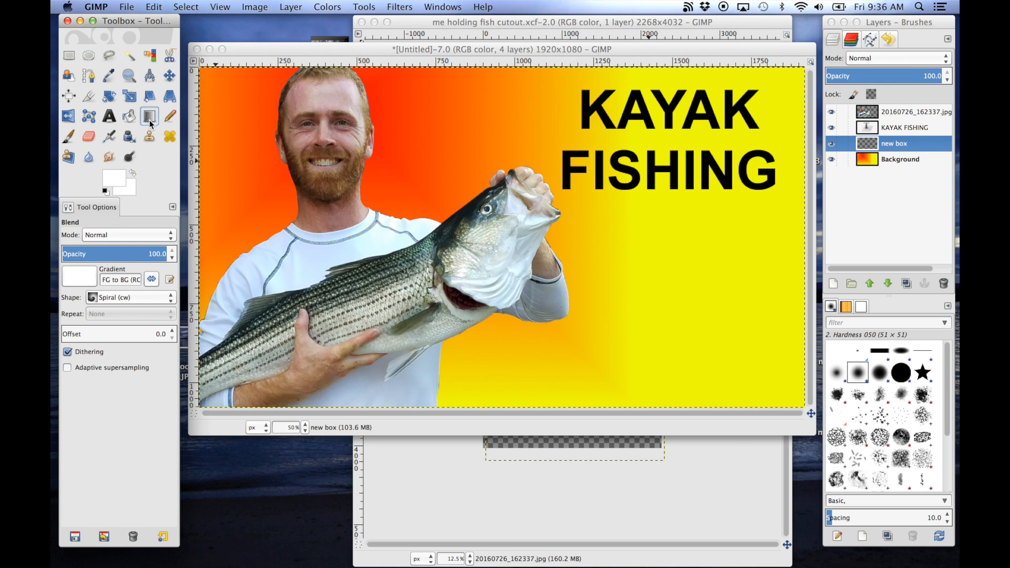
left_click(603, 106)
left_click(717, 161)
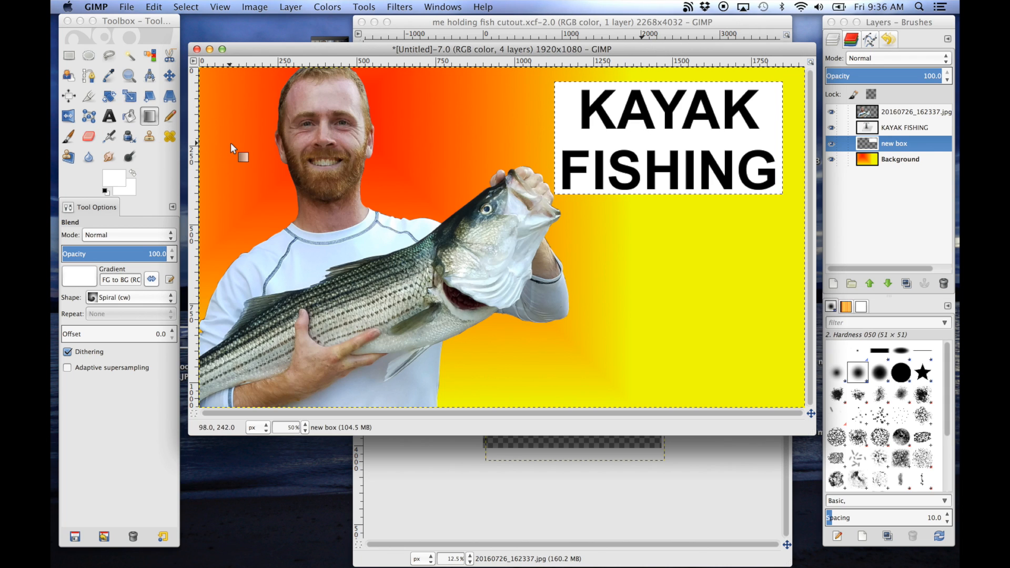
Step: Erase the white box's edges on the "new box" layer with a soft Hardness 050 eraser, size 172.26, to fade its outline
left_click(88, 137)
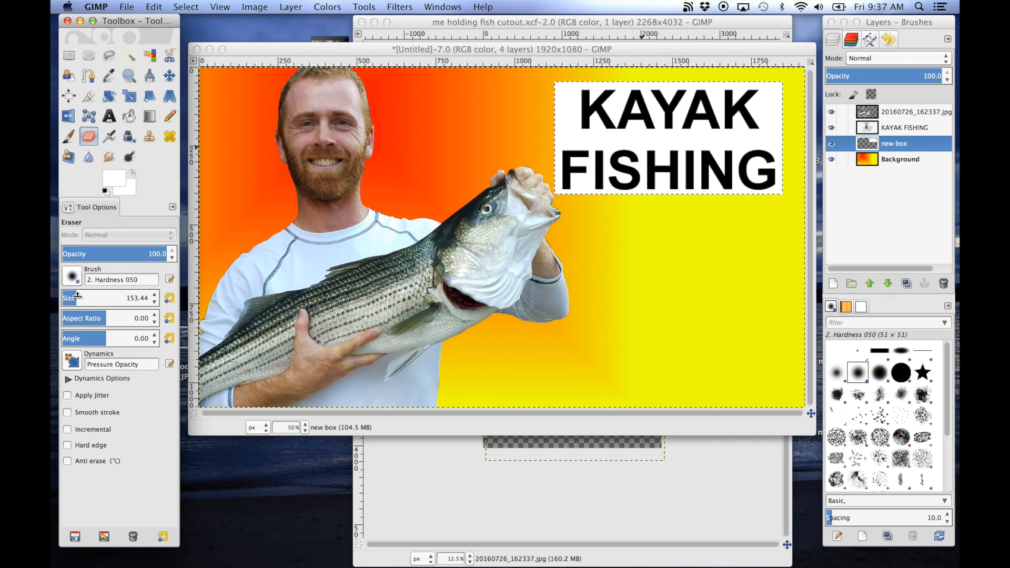
left_click_drag(77, 296, 124, 299)
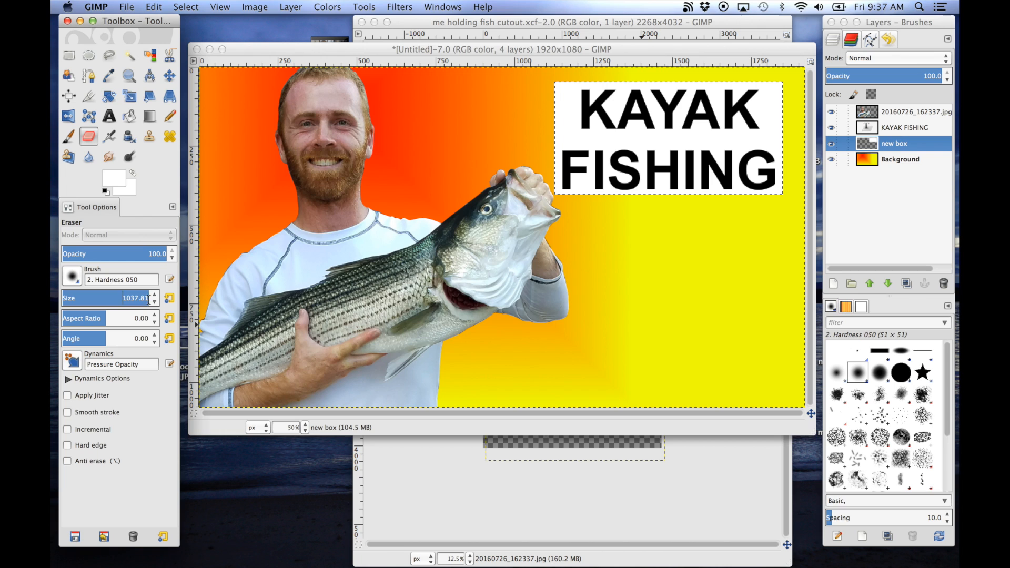
left_click_drag(149, 299, 77, 295)
left_click(154, 303)
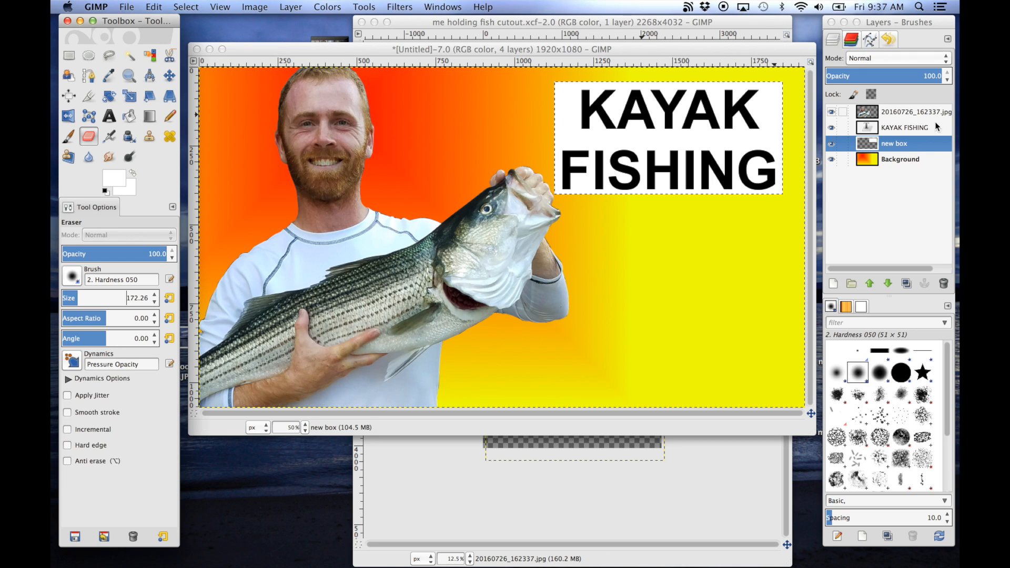
left_click(897, 144)
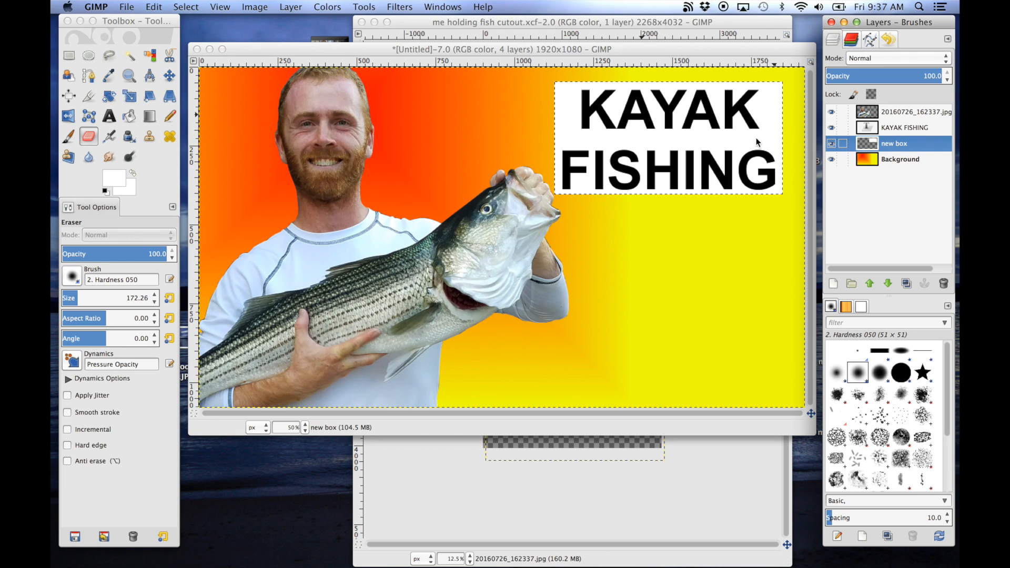
left_click(565, 99)
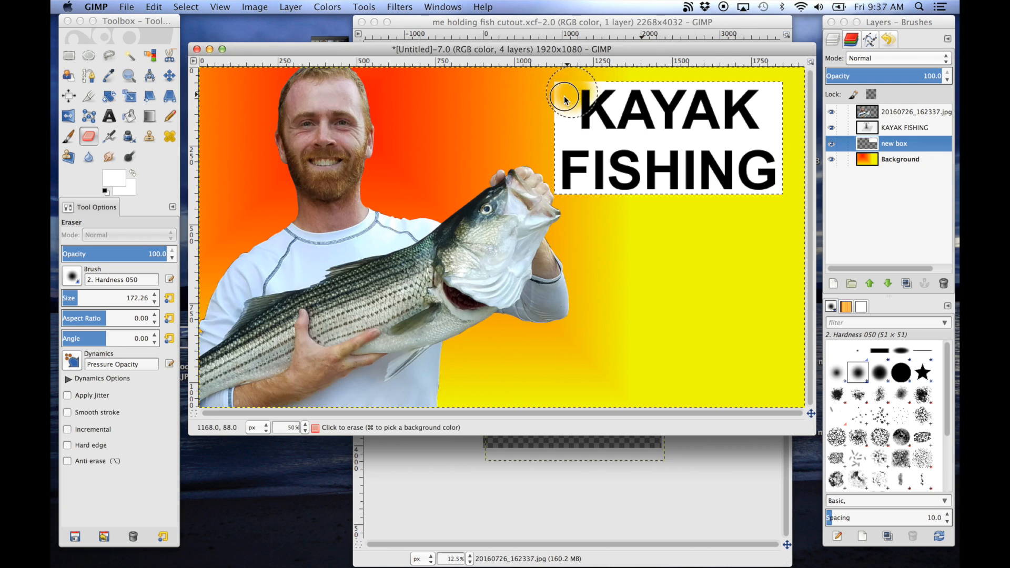
mouse_move(565, 99)
left_mouse_down()
mouse_move(560, 106)
mouse_move(555, 95)
mouse_move(551, 161)
mouse_move(566, 198)
mouse_move(635, 213)
mouse_move(763, 210)
mouse_move(779, 206)
mouse_move(794, 177)
mouse_move(784, 91)
left_mouse_up()
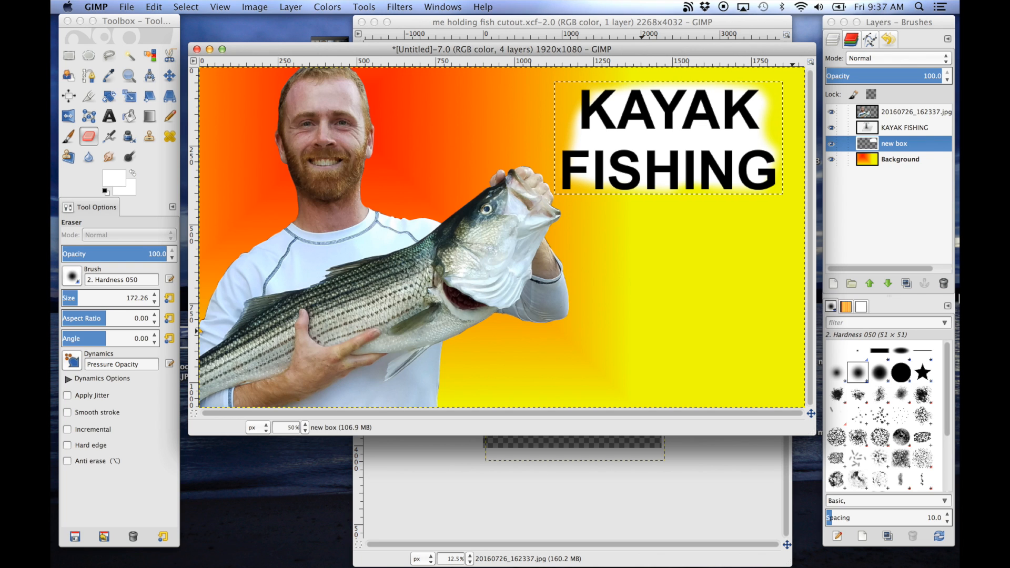
Step: Switch to Rectangle Select and add a transparent 1920 × 1080 px layer named "box me" above the "new box" layer
left_click(68, 55)
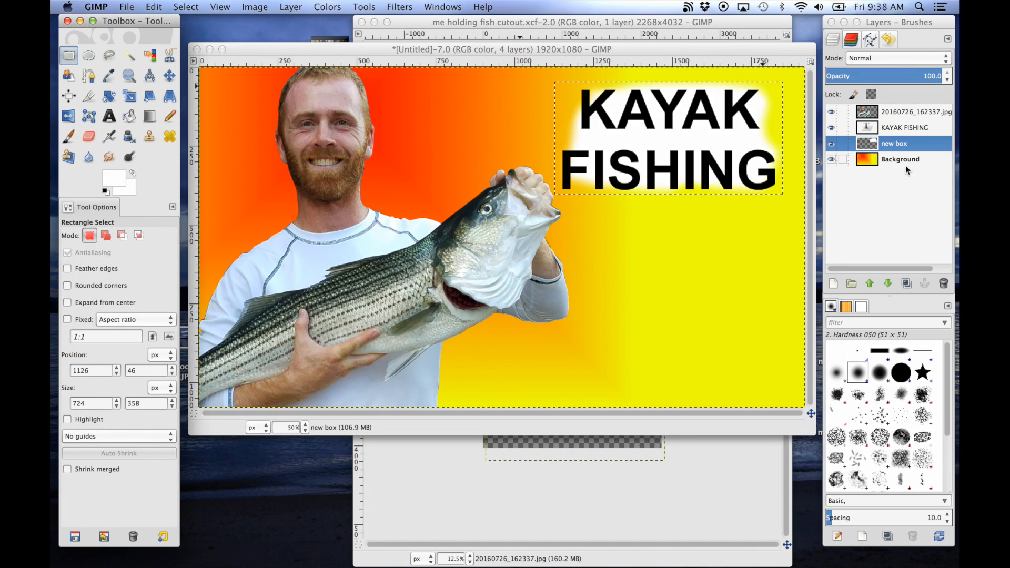
right_click(902, 196)
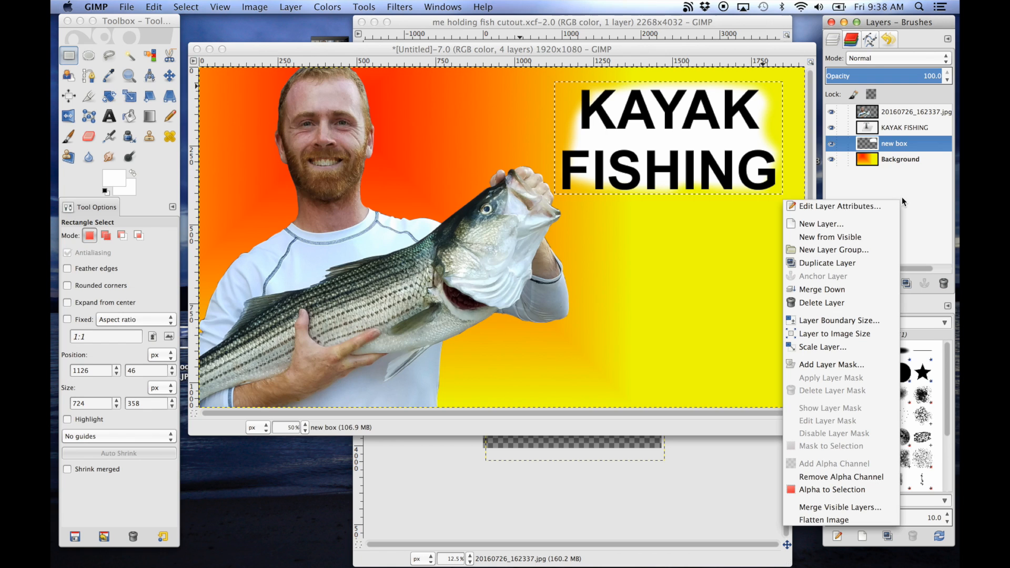
left_click(844, 225)
type("box")
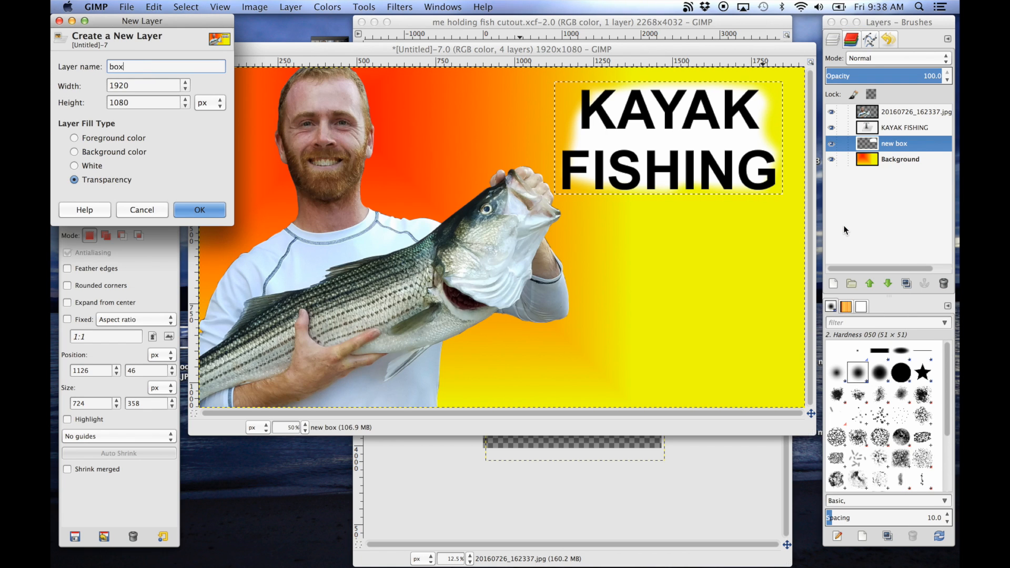
type(" me")
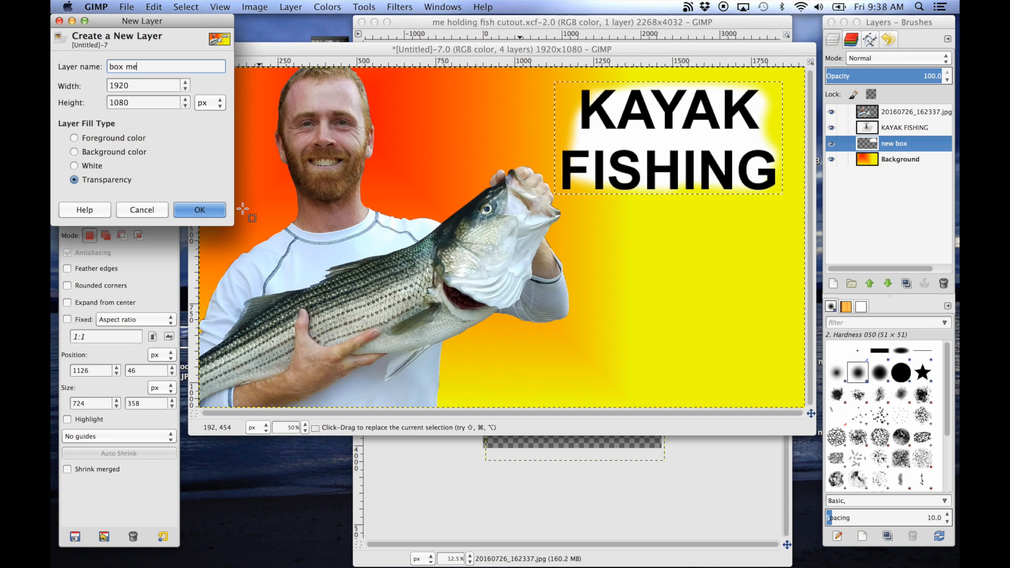
left_click(208, 211)
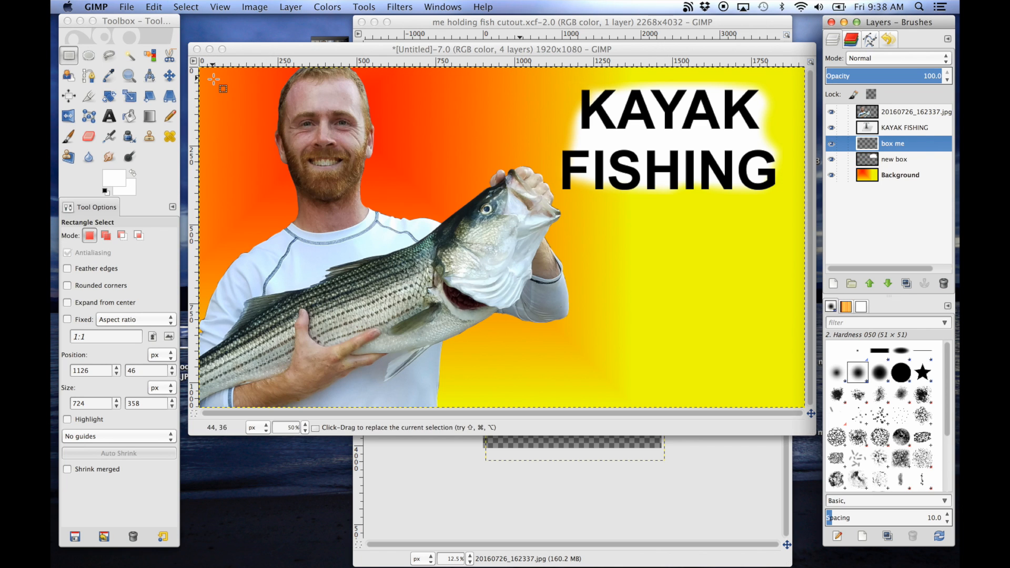
Step: Select a rectangle of about 1208 × 1126 px around the man and fish and bucket-fill it magenta (ff00f6) on the "box me" layer
left_click_drag(214, 77, 574, 418)
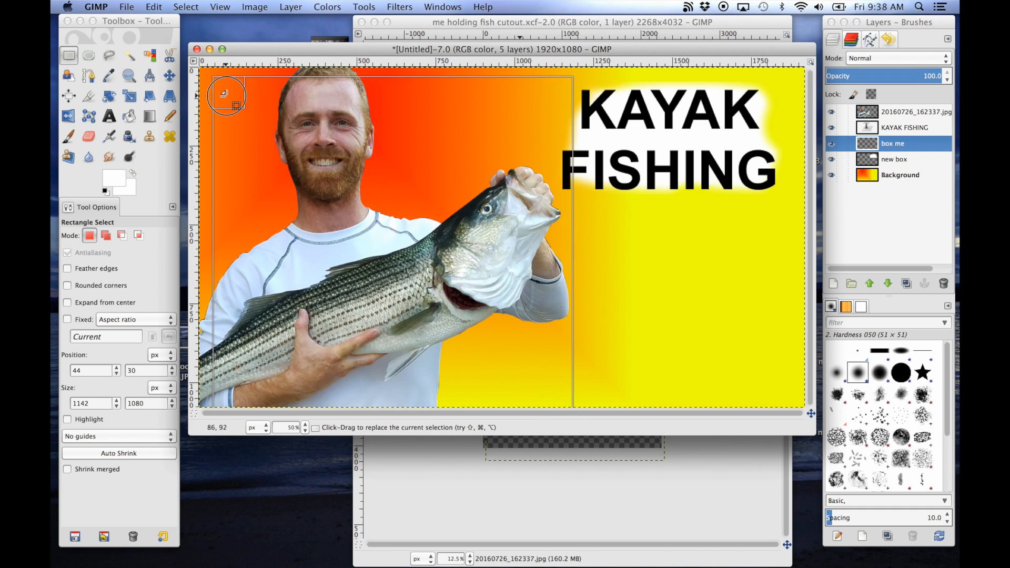
left_click_drag(223, 93, 203, 78)
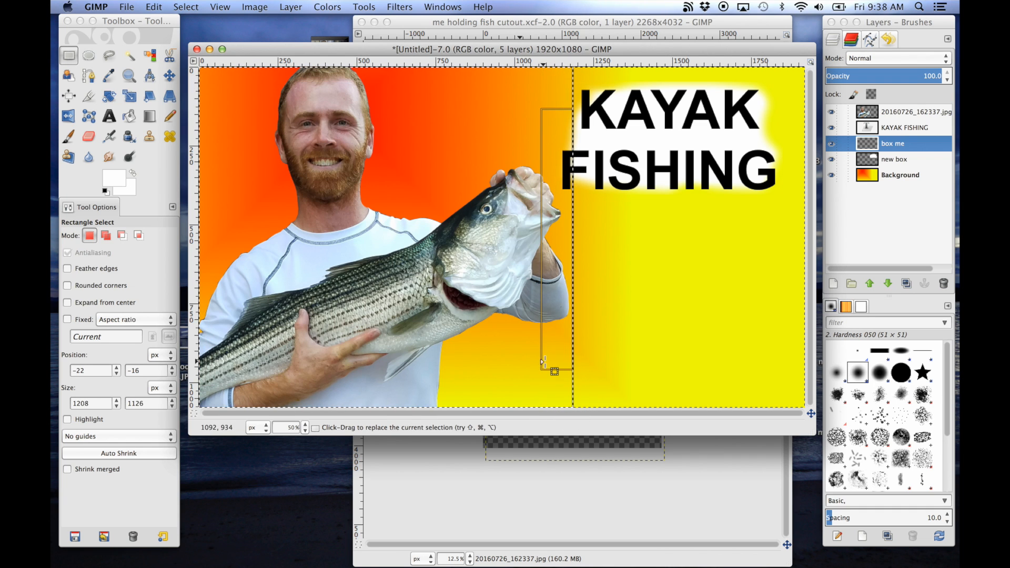
left_click(117, 183)
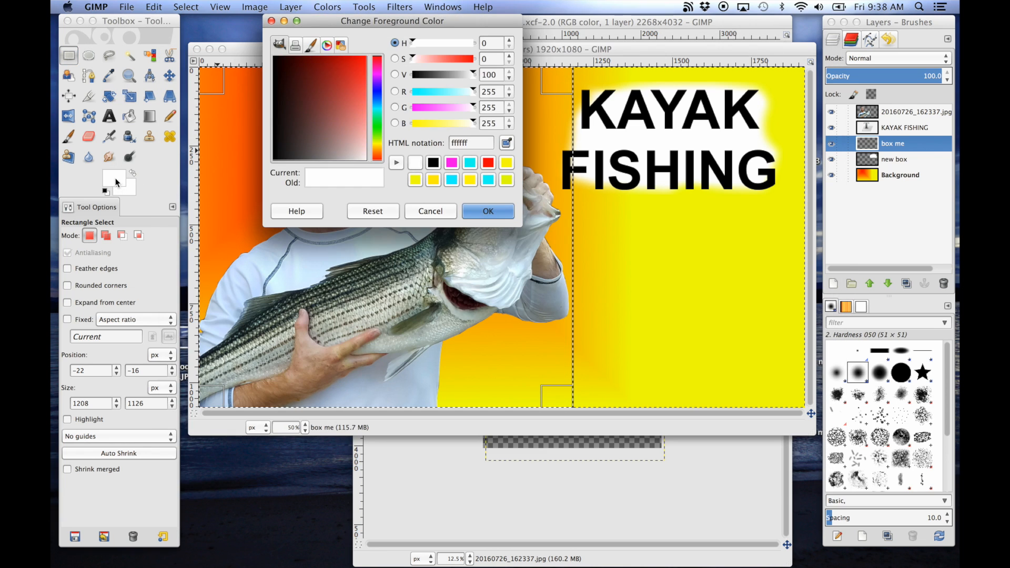
left_click_drag(324, 111, 381, 36)
left_click(379, 73)
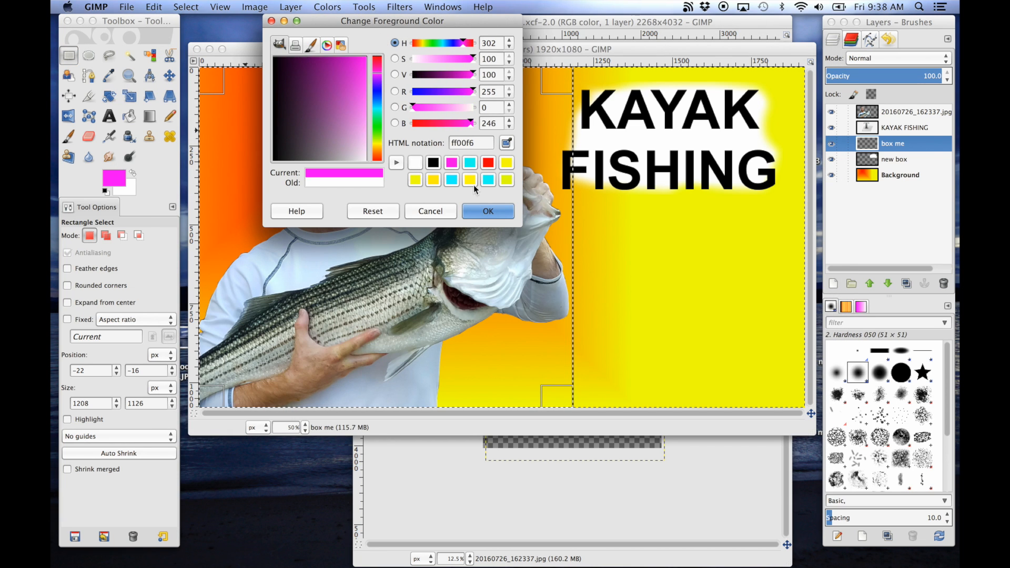
left_click(488, 212)
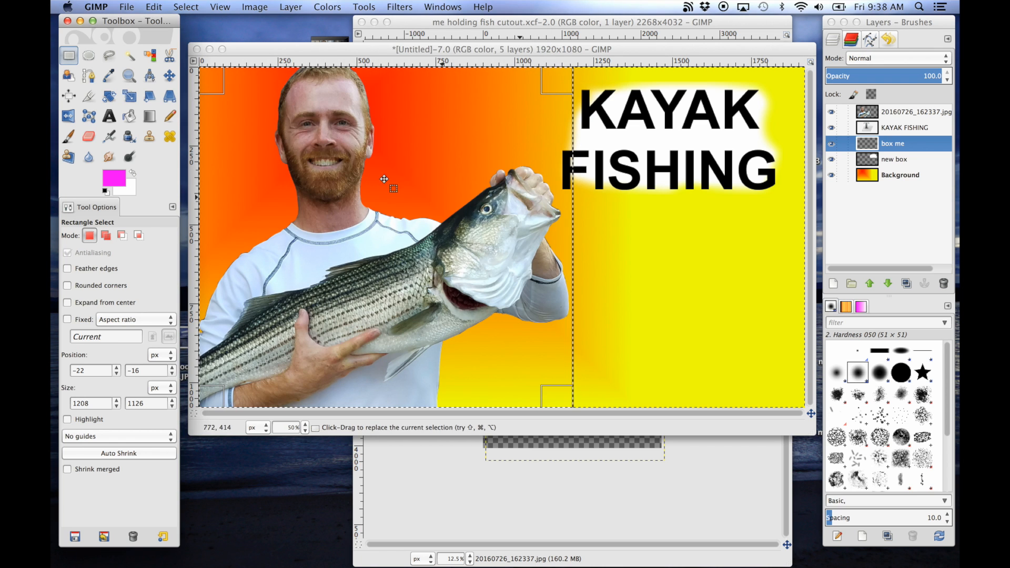
left_click(129, 116)
left_click(238, 144)
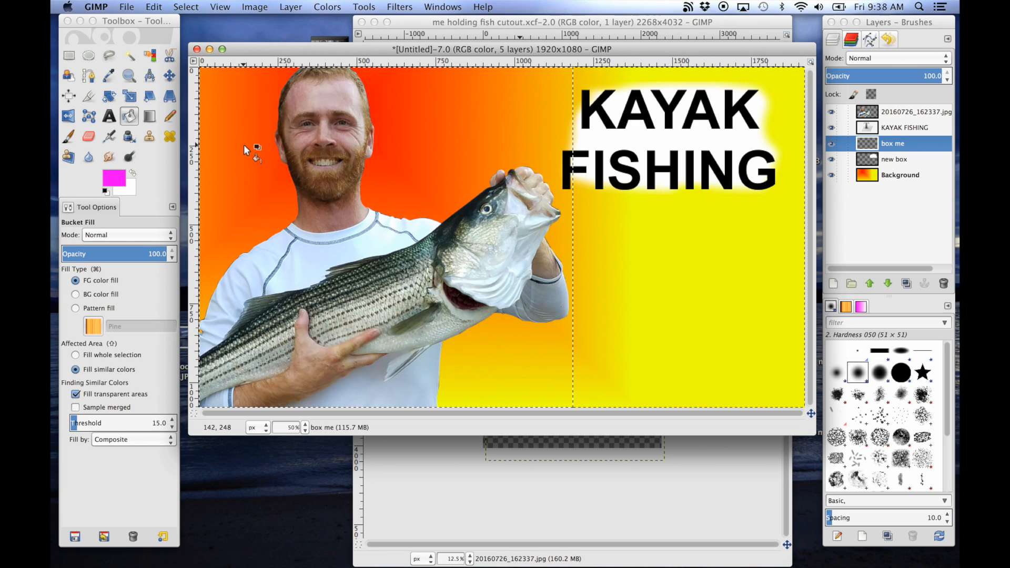
left_click(244, 145)
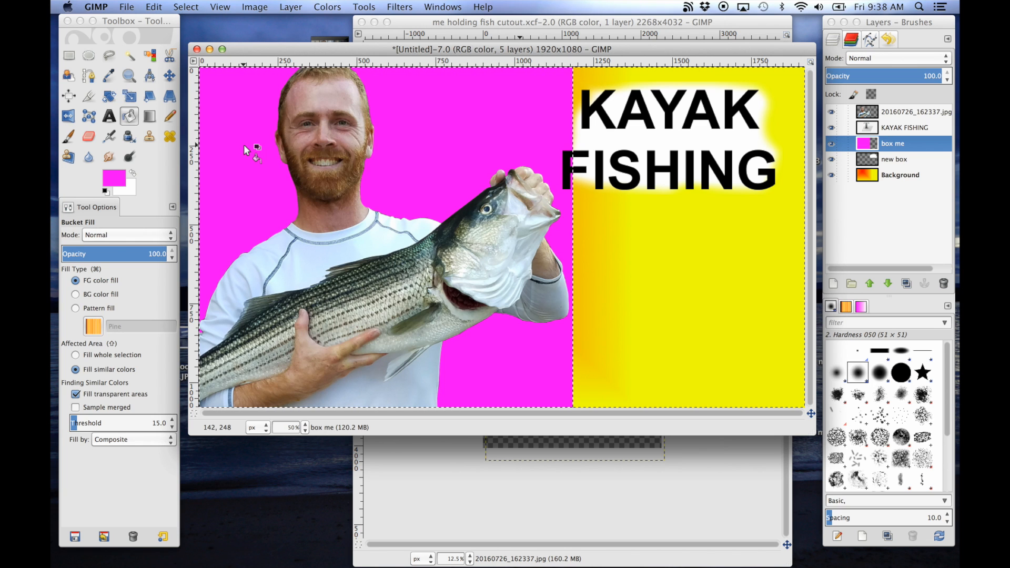
Step: Erase the outer areas of the magenta box on the "box me" layer with a Hardness 050 eraser, size 334.24
left_click(90, 138)
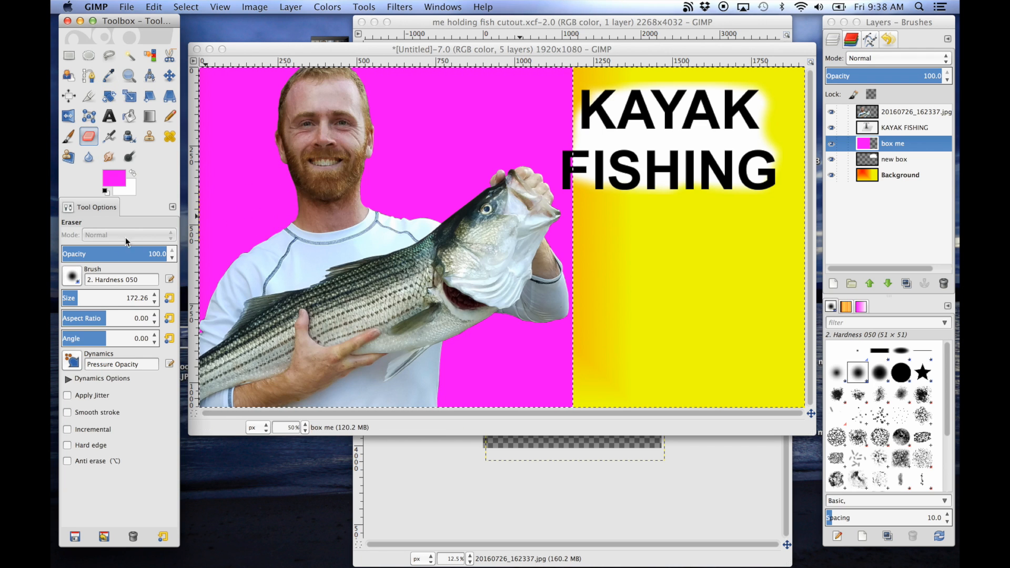
mouse_move(78, 297)
left_mouse_down()
mouse_move(181, 304)
mouse_move(214, 207)
left_mouse_up()
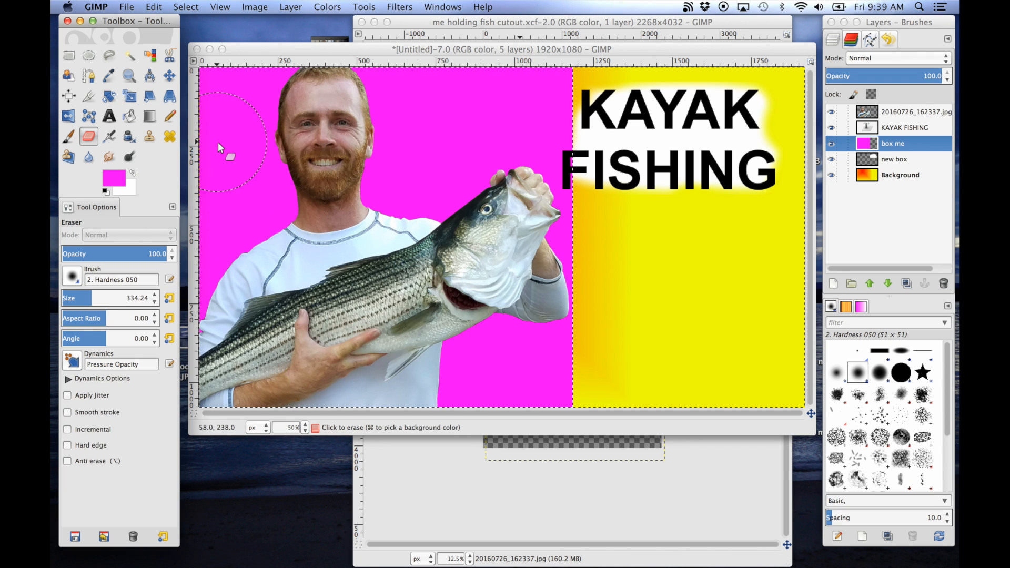
mouse_move(218, 142)
left_mouse_down()
mouse_move(211, 73)
mouse_move(225, 90)
mouse_move(238, 210)
mouse_move(185, 244)
mouse_move(173, 271)
left_mouse_up()
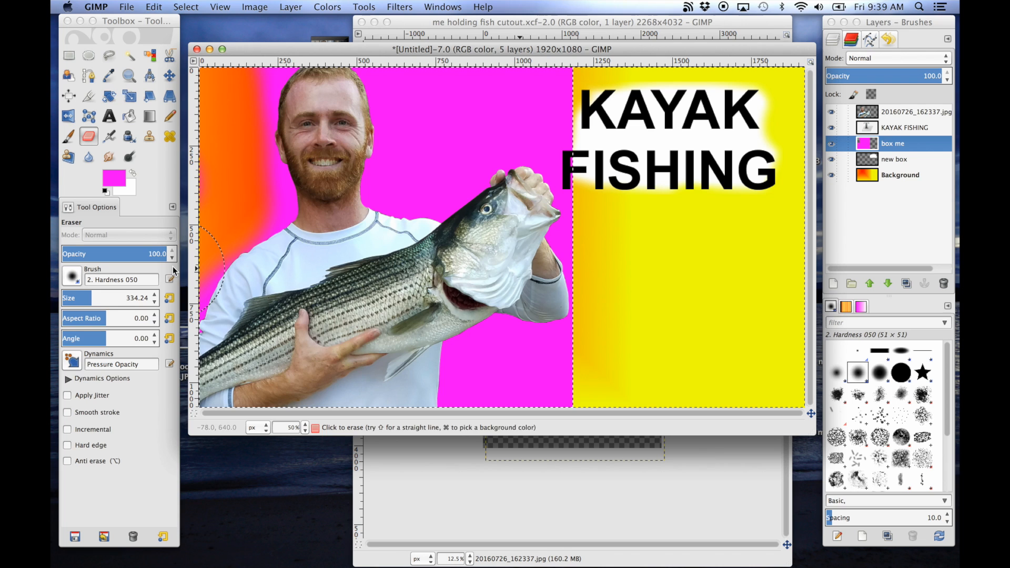
left_click(421, 72)
mouse_move(411, 137)
left_mouse_down()
mouse_move(420, 169)
mouse_move(442, 168)
mouse_move(477, 138)
mouse_move(548, 125)
mouse_move(557, 72)
mouse_move(453, 98)
mouse_move(462, 87)
mouse_move(591, 137)
mouse_move(606, 195)
mouse_move(595, 215)
mouse_move(587, 154)
mouse_move(603, 190)
left_mouse_up()
mouse_move(596, 233)
left_mouse_down()
mouse_move(600, 326)
mouse_move(582, 374)
mouse_move(531, 386)
mouse_move(553, 392)
mouse_move(482, 400)
mouse_move(476, 353)
mouse_move(527, 331)
mouse_move(539, 360)
mouse_move(562, 362)
mouse_move(485, 400)
left_mouse_up()
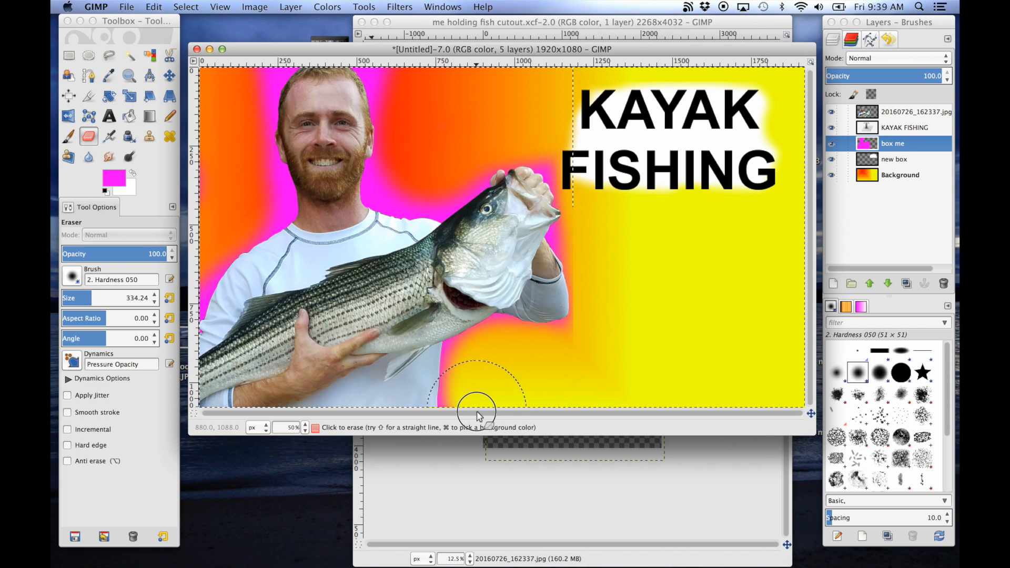
Step: Erase more magenta close to the man's head, shoulders and the fish, leaving a thin soft glow along the cutout's outline
left_click_drag(409, 142, 394, 64)
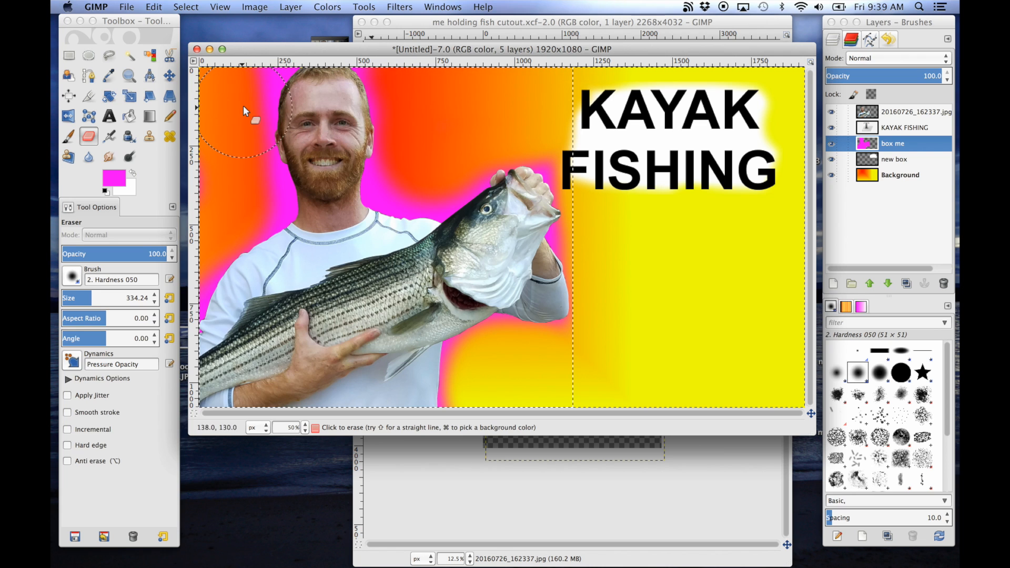
mouse_move(250, 74)
left_mouse_down()
mouse_move(256, 201)
mouse_move(189, 275)
left_mouse_up()
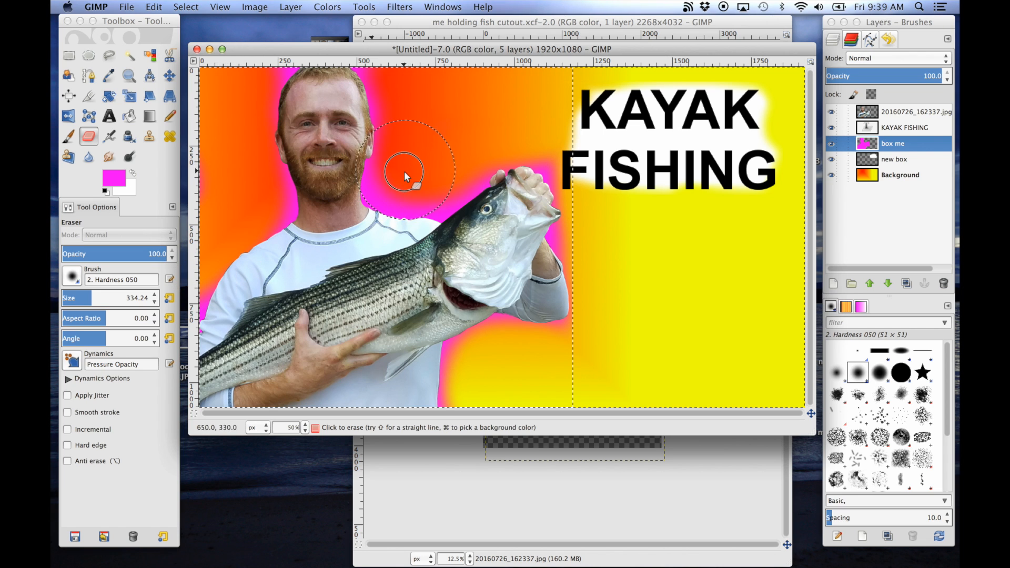
mouse_move(424, 181)
left_mouse_down()
mouse_move(462, 166)
mouse_move(467, 187)
left_mouse_up()
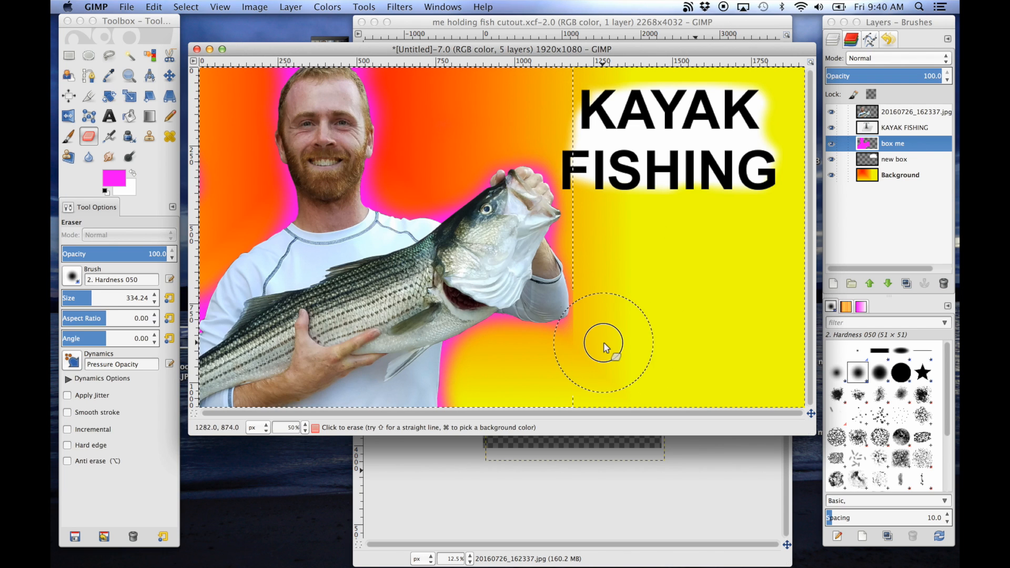
left_click_drag(477, 352, 475, 382)
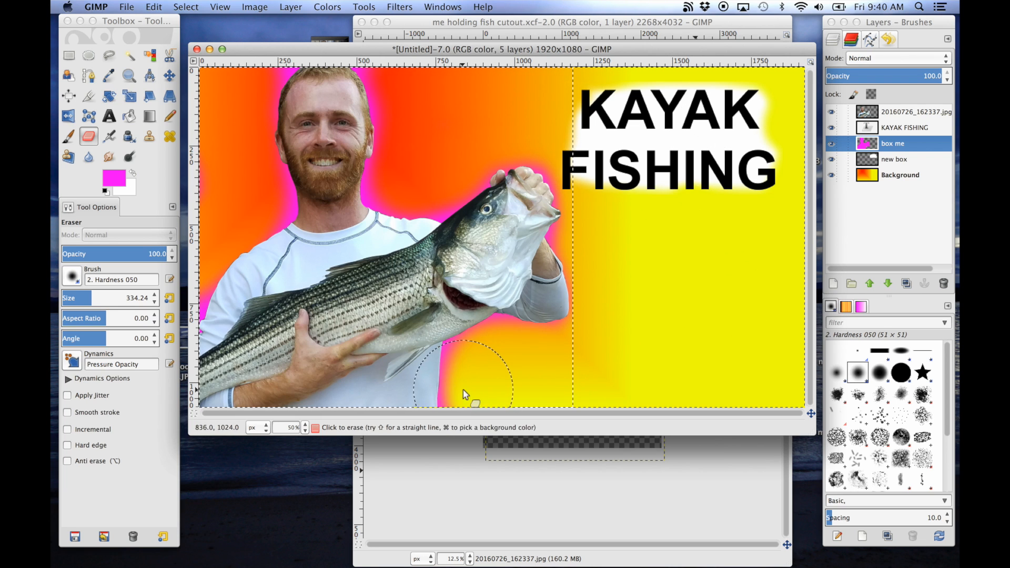
left_click_drag(464, 387, 477, 365)
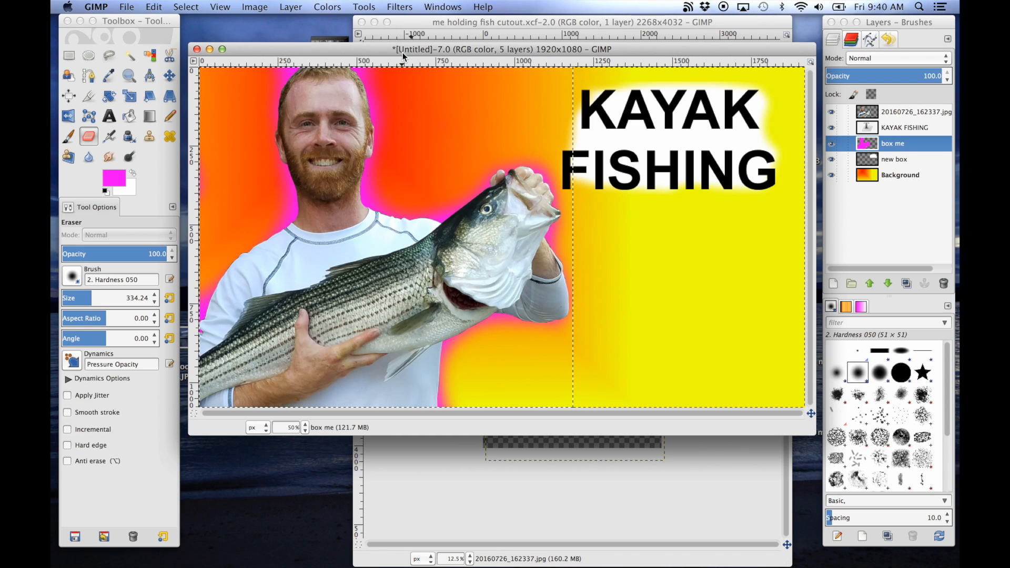
Step: Save the image as "kayak thumb.xcf" in the Desktop folder
left_click(129, 6)
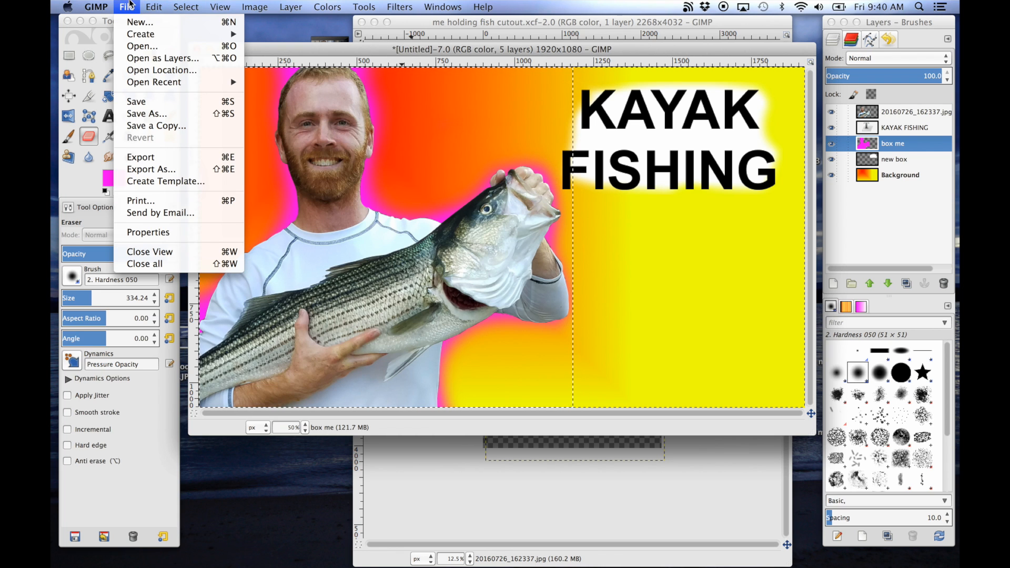
left_click(159, 114)
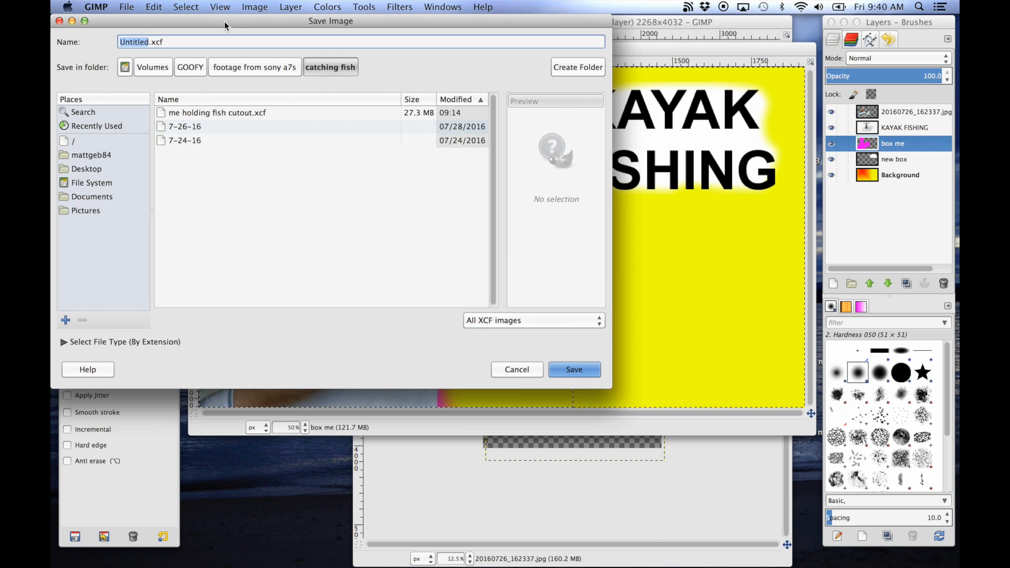
type("kayak thumb")
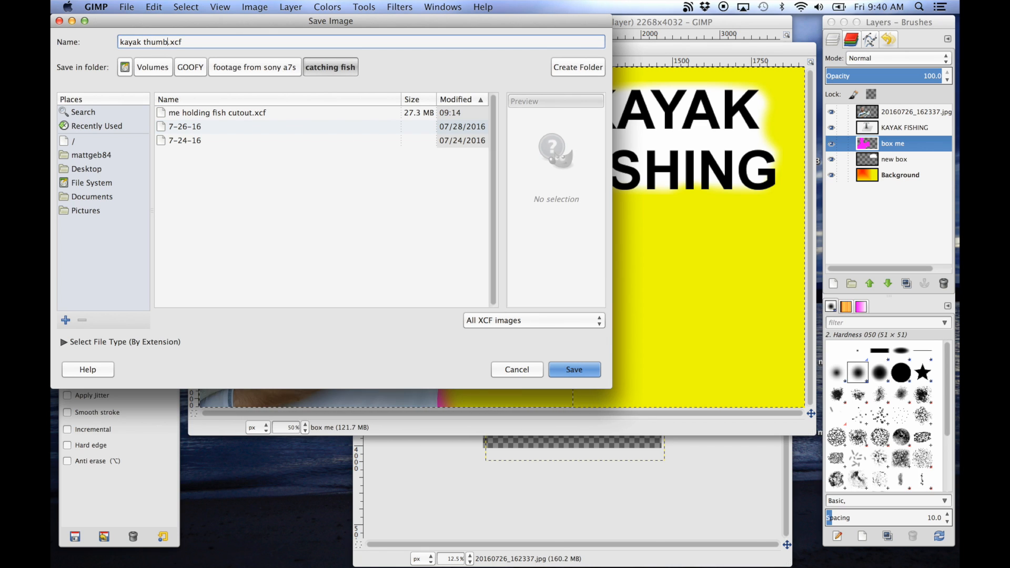
left_click(84, 168)
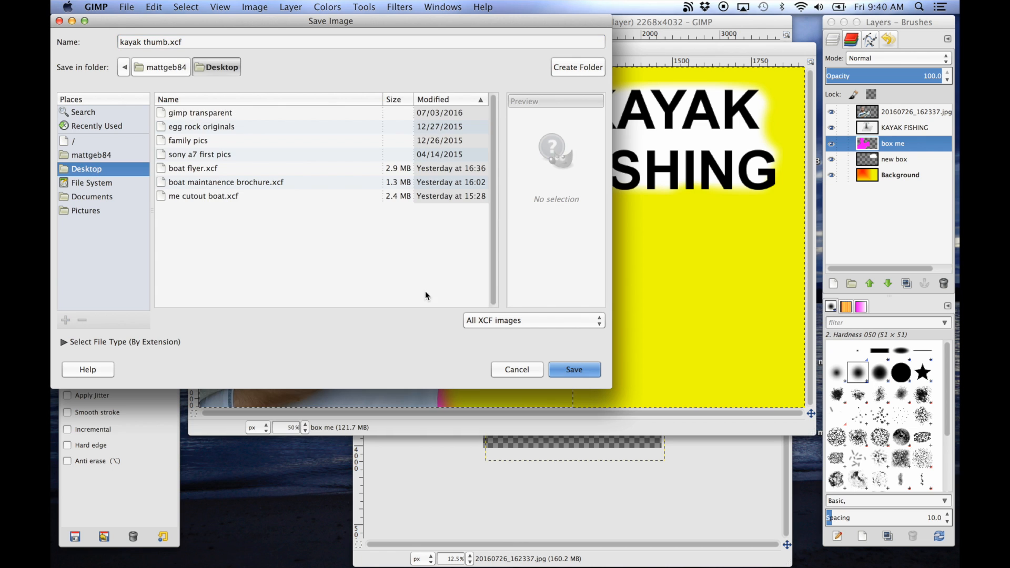
left_click(573, 371)
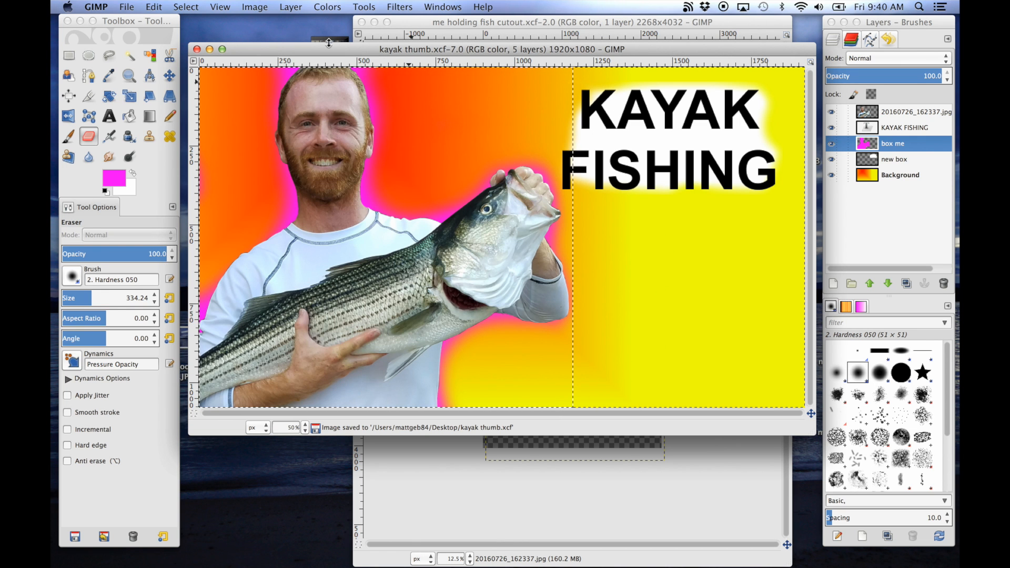
Step: Export the image to the Desktop as "kayak thumb.jpg" with JPEG quality 100
left_click(128, 6)
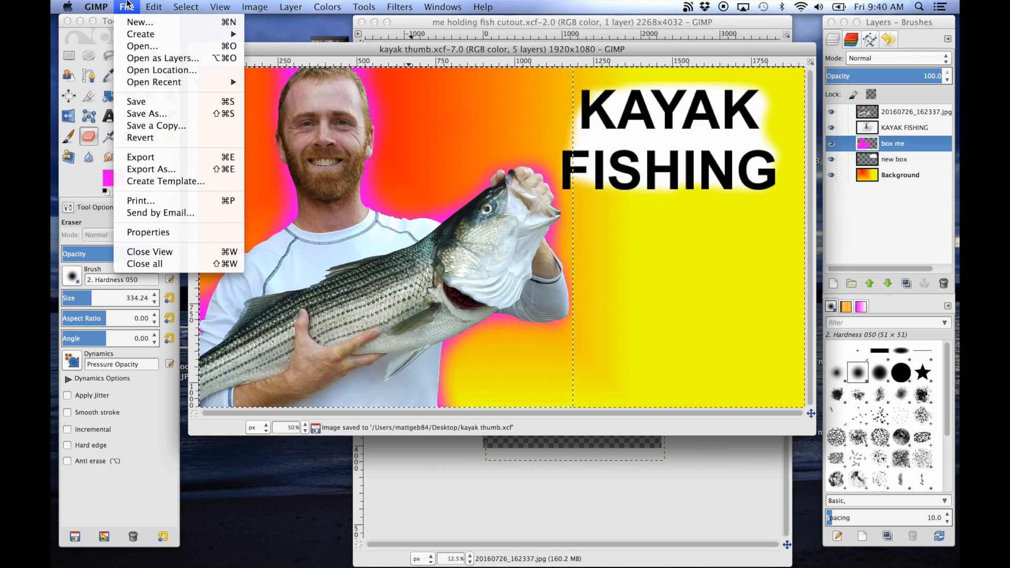
left_click(142, 158)
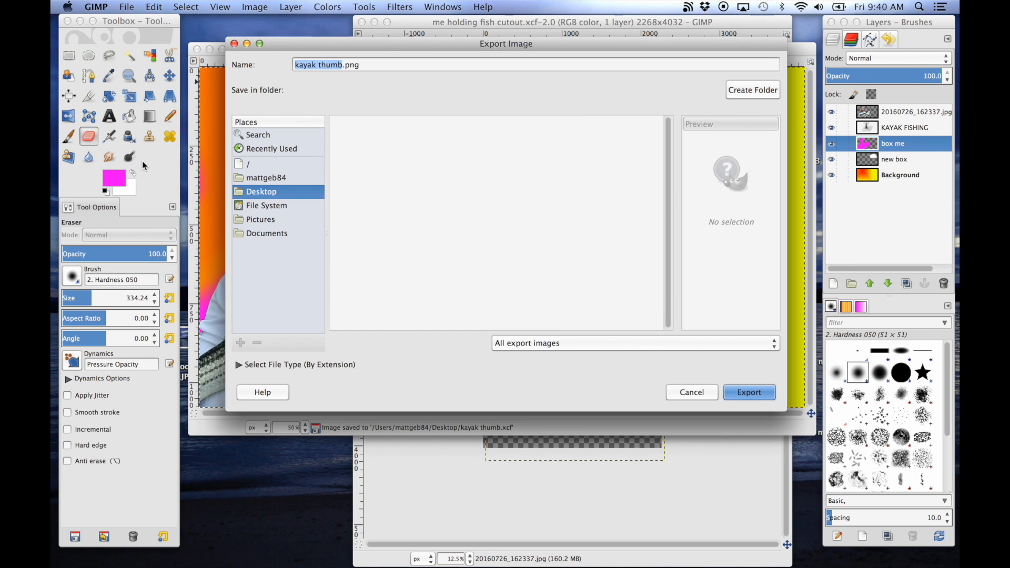
left_click(373, 62)
key("BackSpace")
key("BackSpace")
type("j")
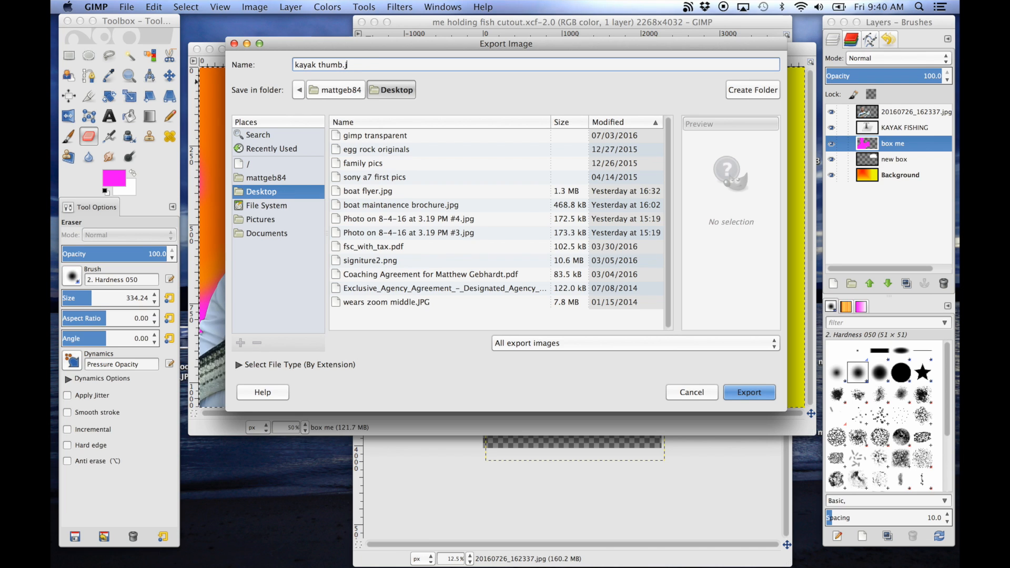
type("p")
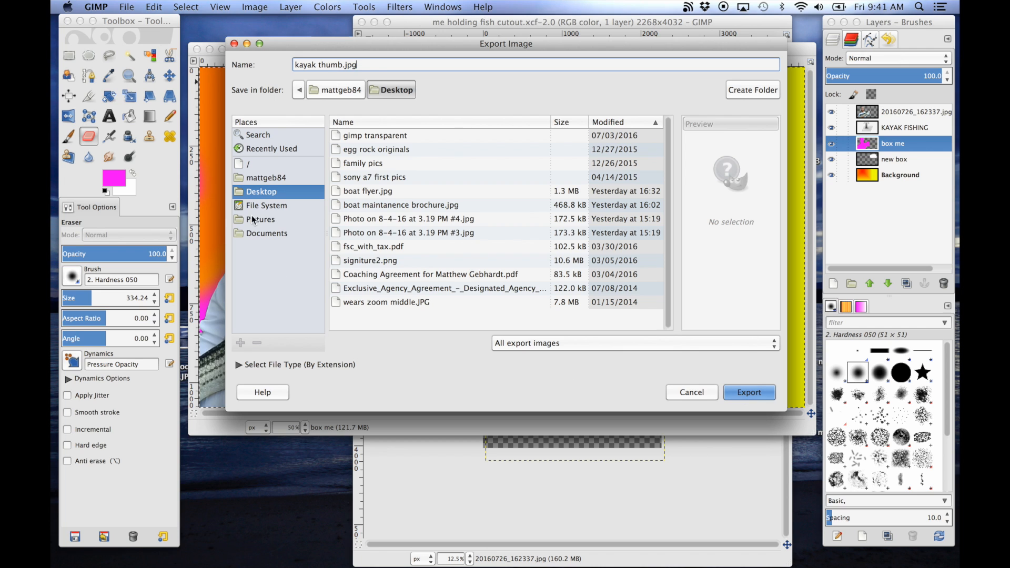
left_click(753, 398)
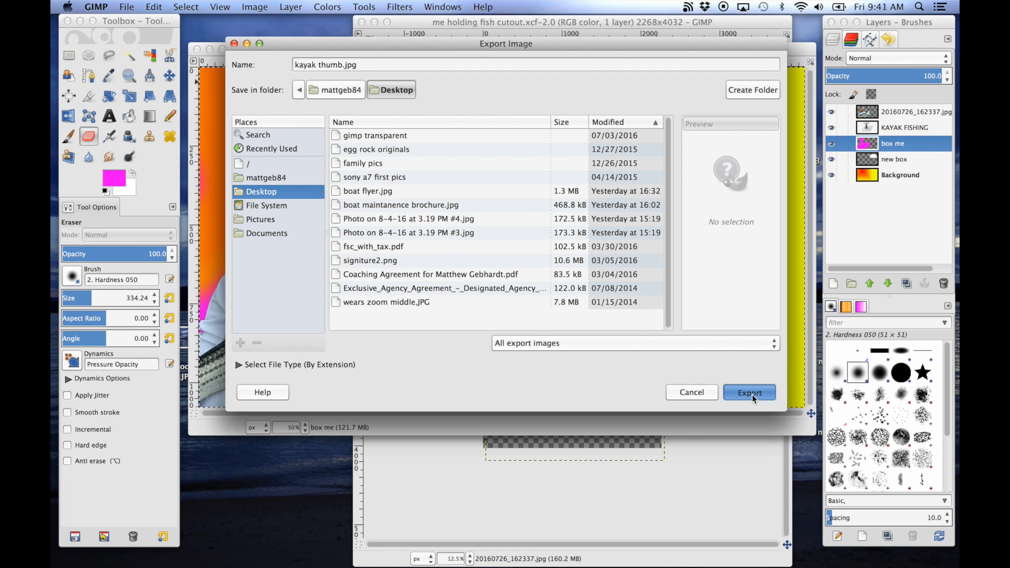
left_click_drag(535, 226, 580, 227)
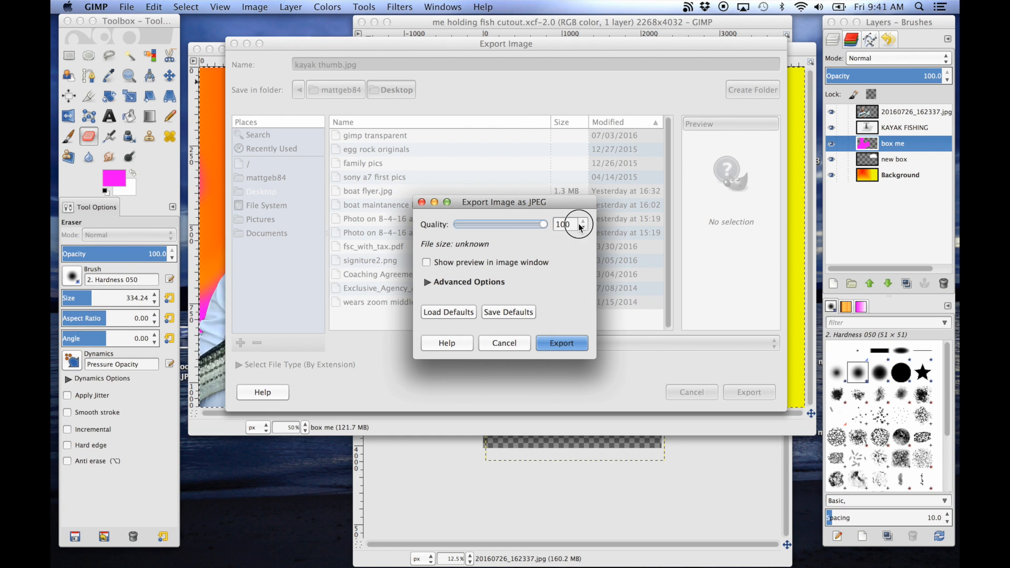
left_click(564, 347)
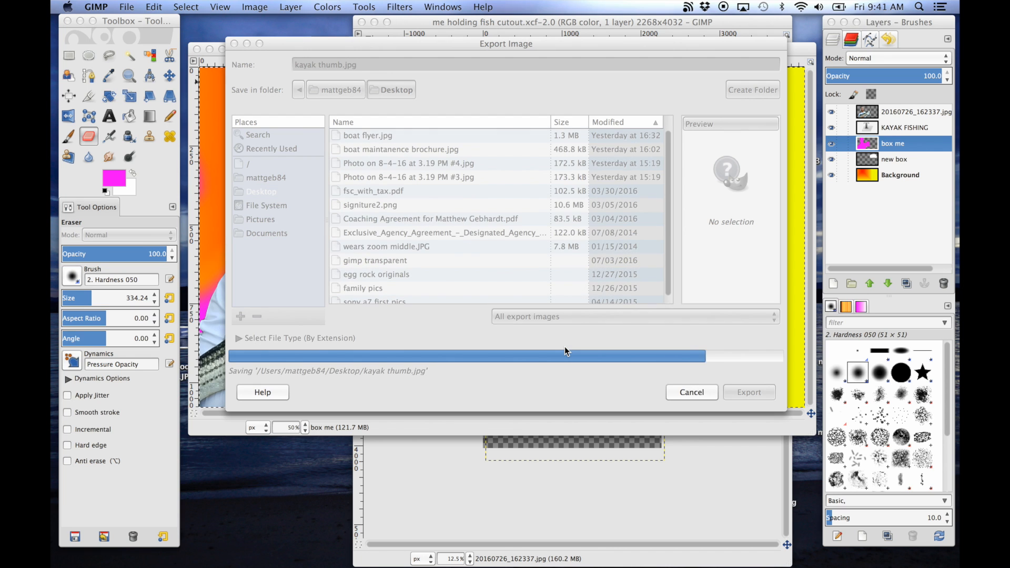